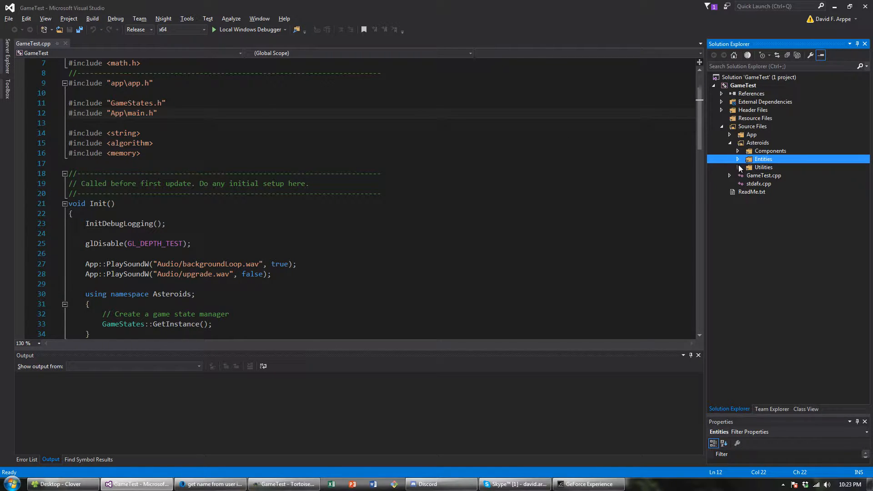
{"action": "scroll", "coordinate": [400, 152], "scroll_direction": "down", "scroll_amount": 1}
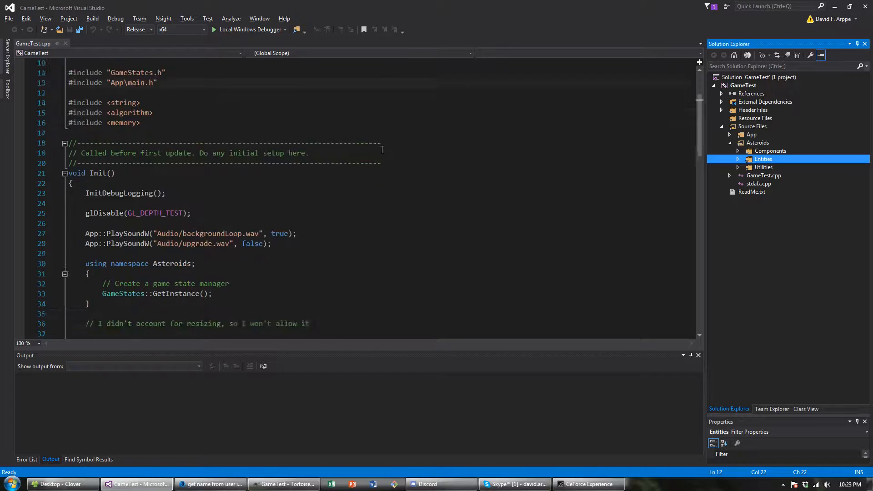
{"action": "scroll", "coordinate": [399, 152], "scroll_direction": "down", "scroll_amount": 2}
Step: Highlight the Init function's comment and header, then move down to the Update function
{"action": "double_click", "coordinate": [99, 113]}
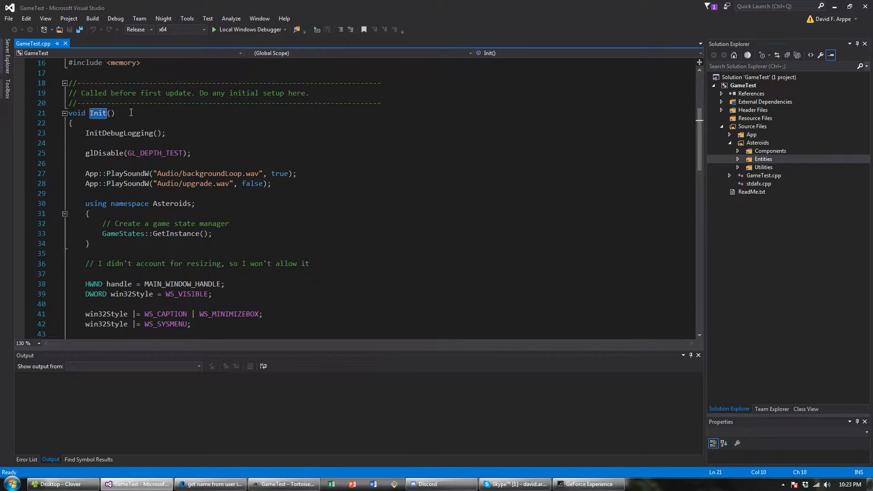
{"action": "left_click_drag", "start_coordinate": [148, 115], "coordinate": [147, 103]}
{"action": "left_click", "coordinate": [148, 115]}
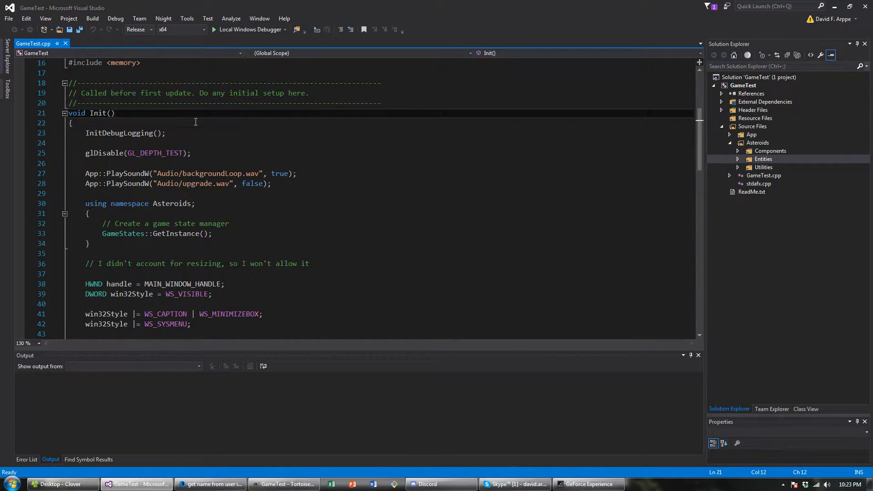
{"action": "scroll", "coordinate": [145, 119], "scroll_direction": "down", "scroll_amount": 4}
{"action": "scroll", "coordinate": [136, 205], "scroll_direction": "down", "scroll_amount": 3}
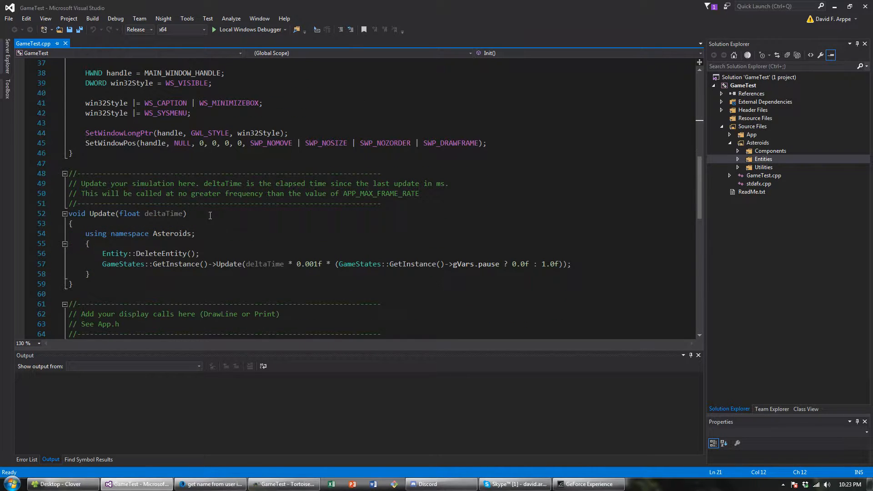
{"action": "left_click", "coordinate": [124, 272]}
{"action": "left_click_drag", "start_coordinate": [125, 271], "coordinate": [68, 214]}
{"action": "scroll", "coordinate": [137, 204], "scroll_direction": "down", "scroll_amount": 7}
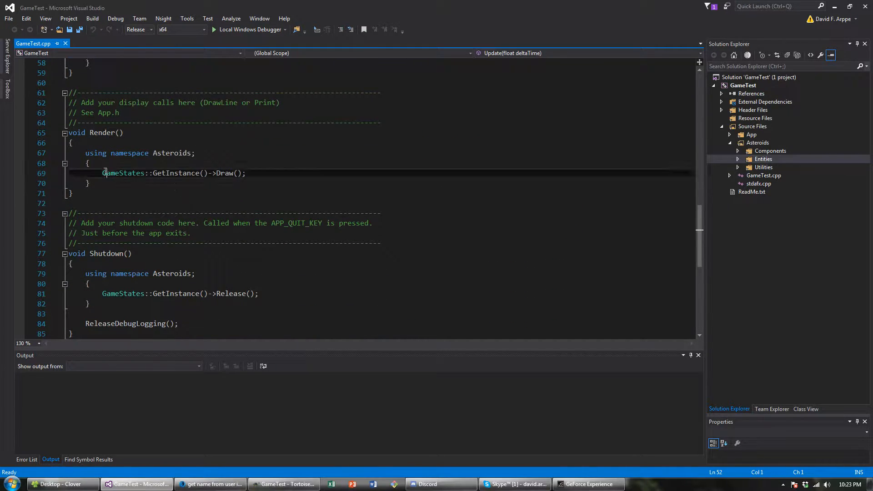
{"action": "left_click_drag", "start_coordinate": [102, 172], "coordinate": [68, 123]}
Step: Look over the Render and Shutdown functions, then expand the App folder in Solution Explorer
{"action": "left_click", "coordinate": [123, 173]}
{"action": "scroll", "coordinate": [123, 173], "scroll_direction": "down", "scroll_amount": 3}
{"action": "left_click_drag", "start_coordinate": [73, 244], "coordinate": [71, 165]}
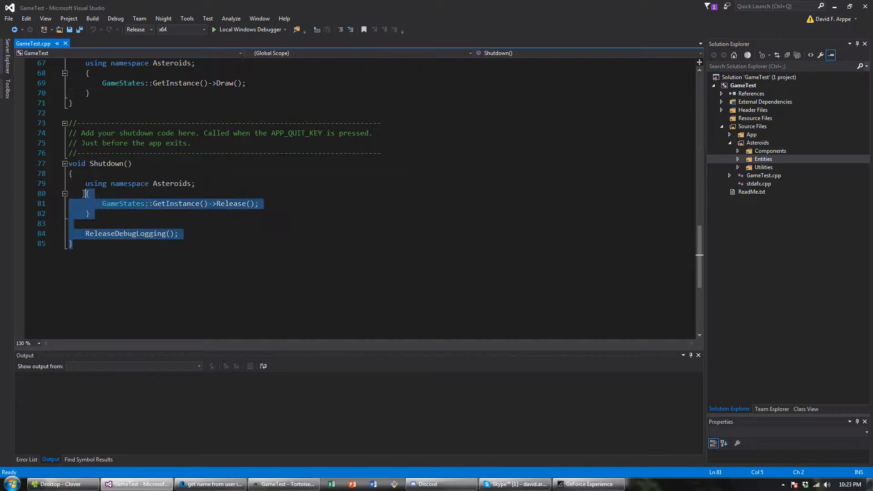
{"action": "left_click", "coordinate": [245, 224]}
{"action": "scroll", "coordinate": [244, 217], "scroll_direction": "up", "scroll_amount": 5}
{"action": "scroll", "coordinate": [244, 215], "scroll_direction": "up", "scroll_amount": 3}
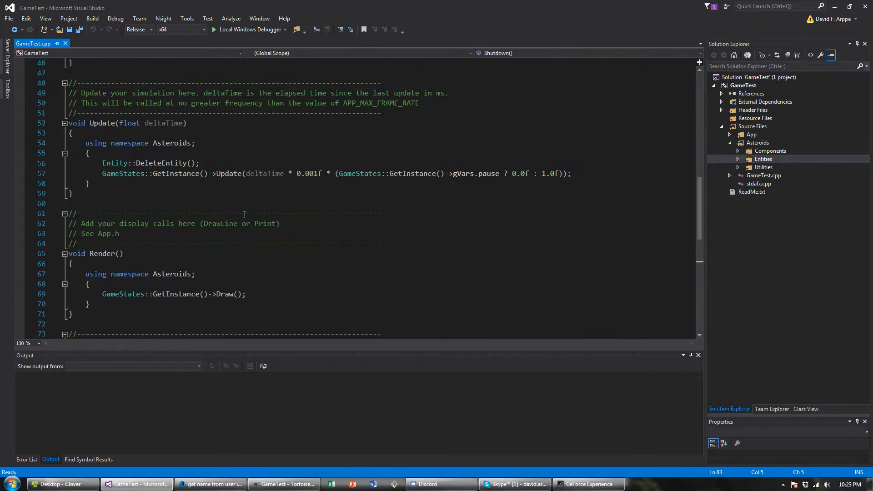
{"action": "scroll", "coordinate": [245, 215], "scroll_direction": "up", "scroll_amount": 4}
{"action": "scroll", "coordinate": [245, 215], "scroll_direction": "up", "scroll_amount": 3}
{"action": "scroll", "coordinate": [232, 195], "scroll_direction": "up", "scroll_amount": 4}
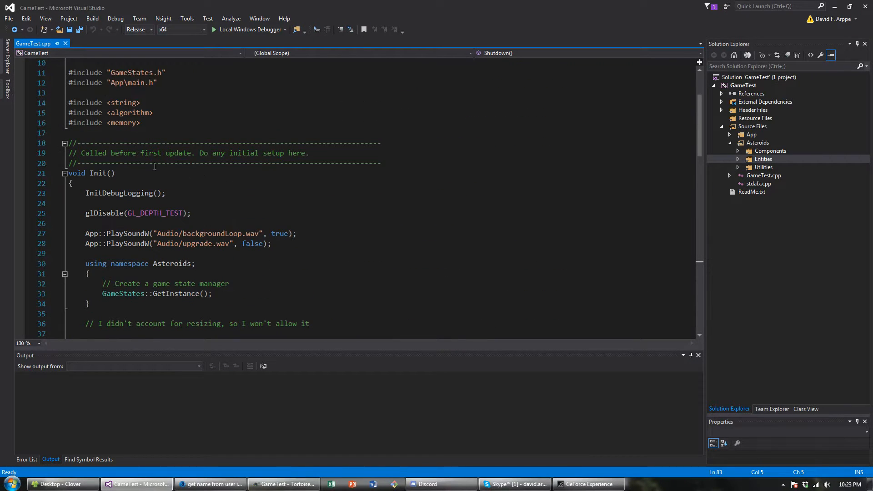
{"action": "scroll", "coordinate": [164, 161], "scroll_direction": "down", "scroll_amount": 3}
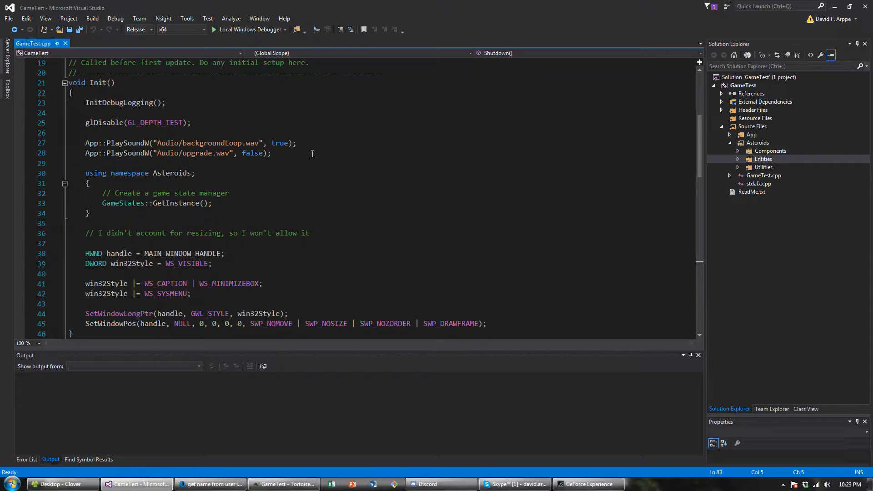
{"action": "scroll", "coordinate": [194, 110], "scroll_direction": "up", "scroll_amount": 2}
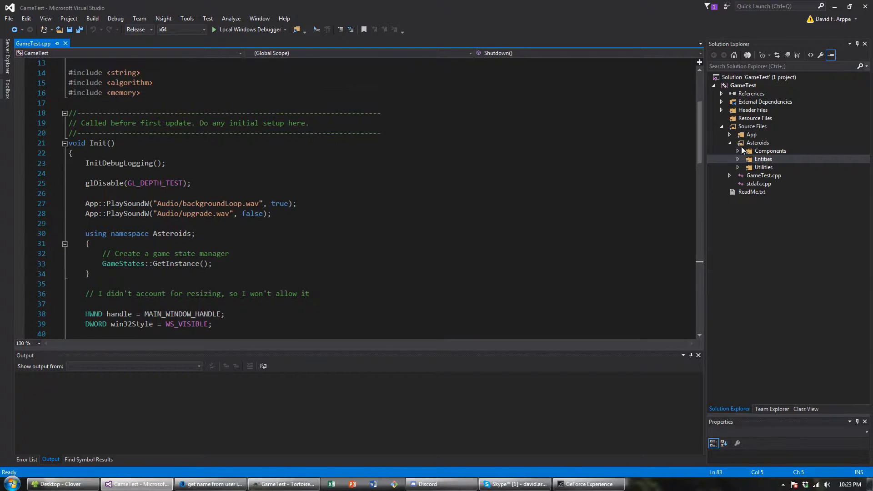
{"action": "left_click", "coordinate": [733, 135]}
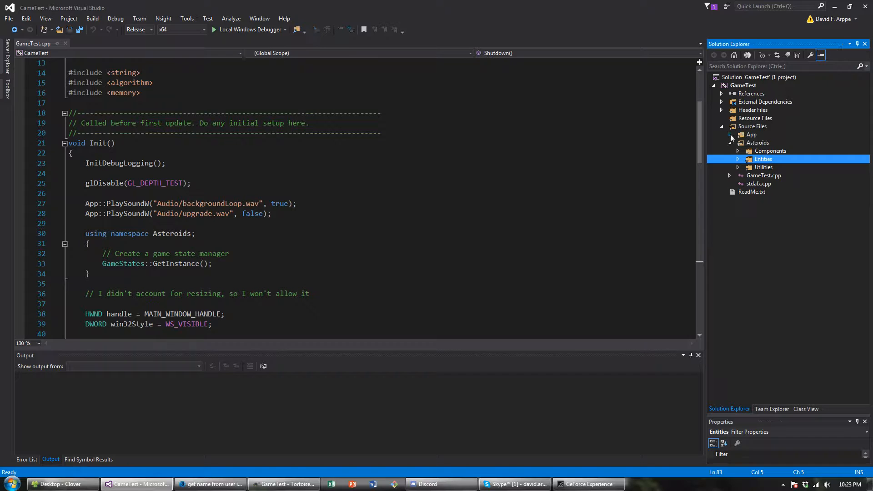
{"action": "left_click", "coordinate": [732, 135]}
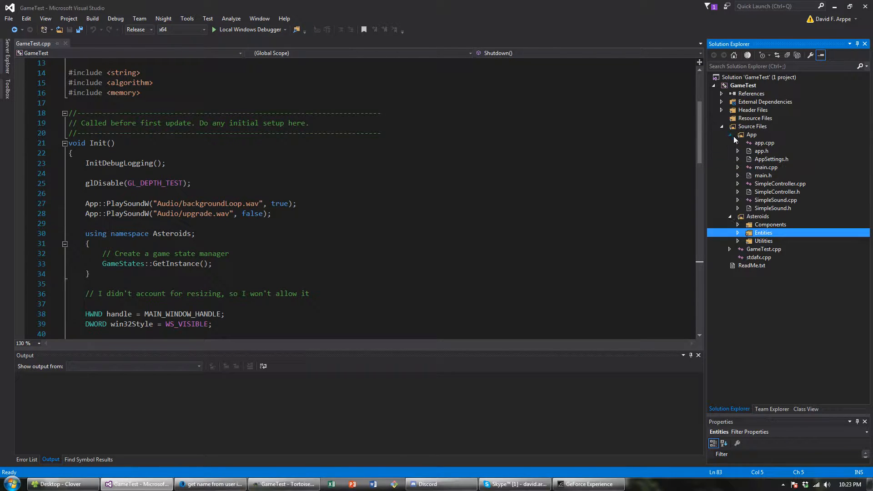
Step: View app.h and its DrawPoint declaration block, then close it and return to GameTest.cpp
{"action": "left_click", "coordinate": [765, 152]}
{"action": "double_click", "coordinate": [765, 153]}
{"action": "scroll", "coordinate": [437, 218], "scroll_direction": "down", "scroll_amount": 6}
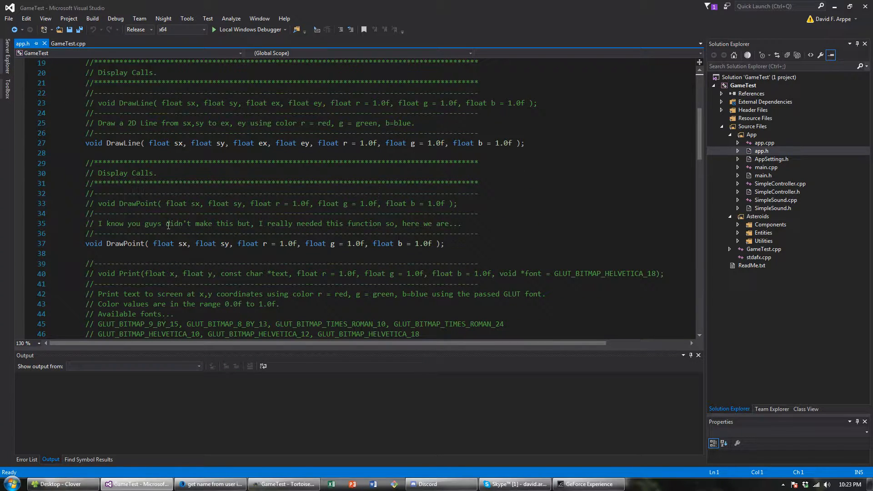
{"action": "left_click_drag", "start_coordinate": [456, 246], "coordinate": [68, 165]}
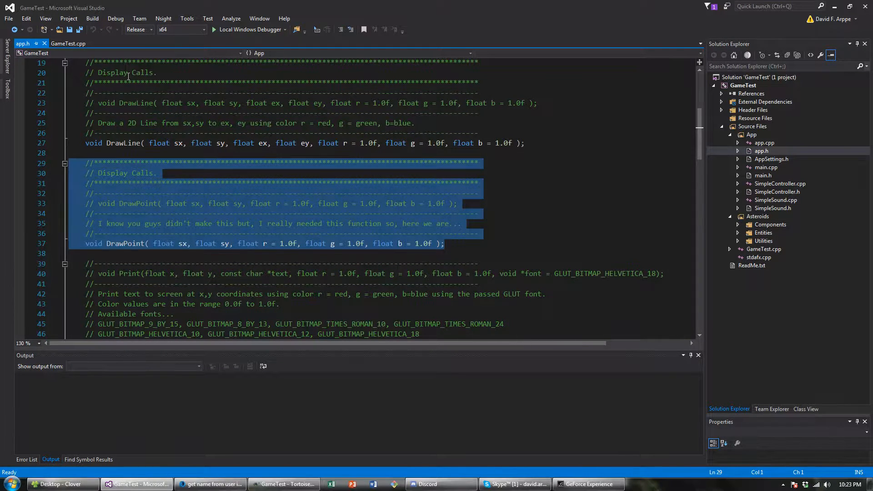
{"action": "left_click", "coordinate": [68, 44]}
{"action": "left_click", "coordinate": [36, 43]}
{"action": "left_click", "coordinate": [166, 164]}
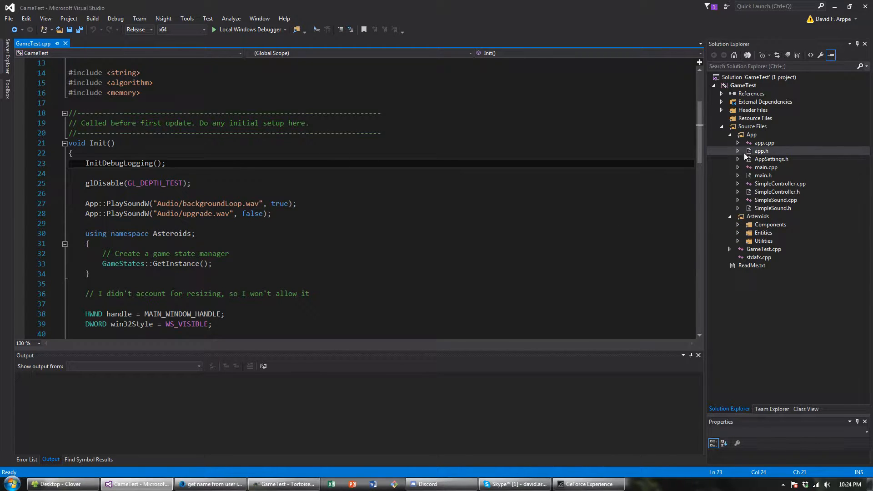
Step: Collapse App, expand the Utilities folder and preview Entity.cpp
{"action": "left_click", "coordinate": [731, 135]}
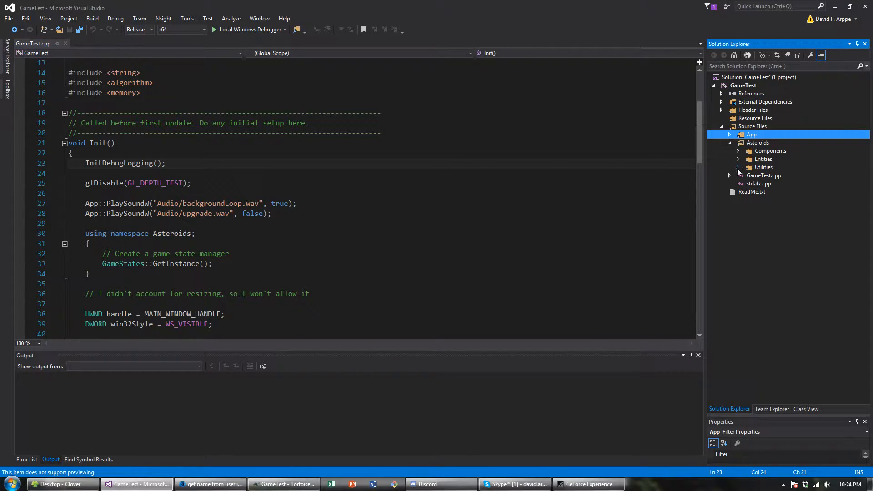
{"action": "left_click", "coordinate": [739, 167]}
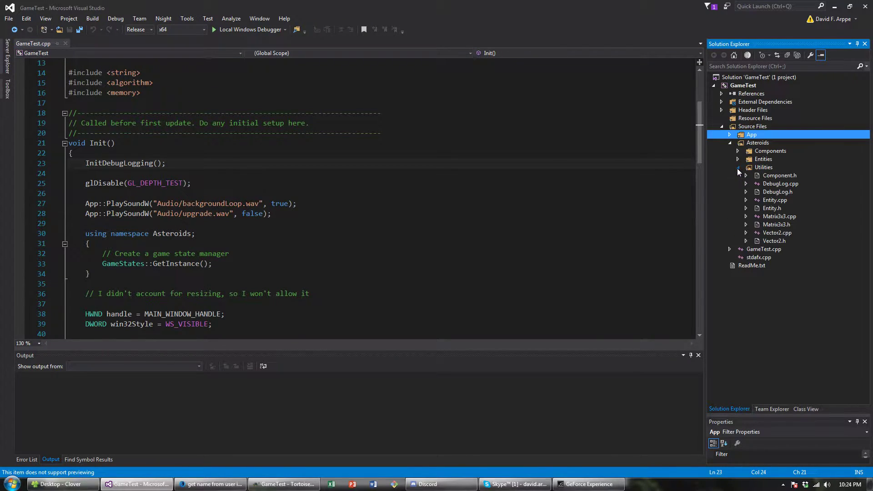
{"action": "left_click", "coordinate": [775, 200]}
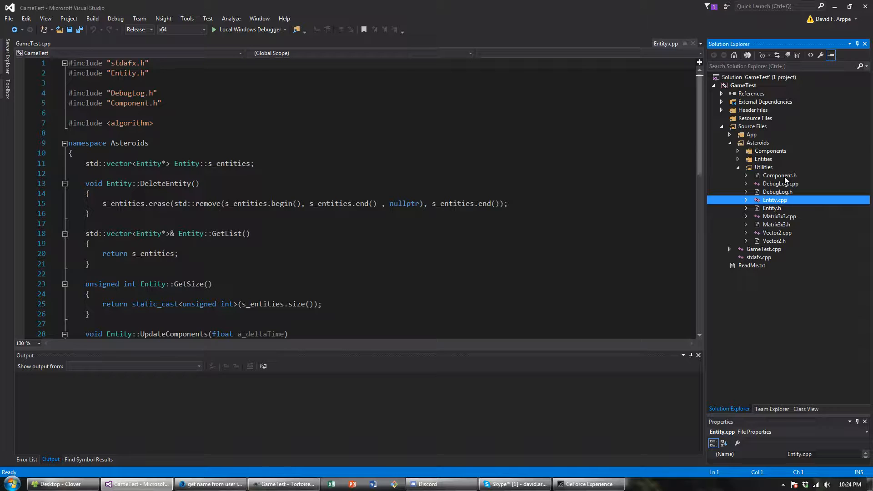
Step: Expand Components and preview Transform.cpp, Gun.h and Gun.cpp in turn
{"action": "left_click", "coordinate": [738, 151]}
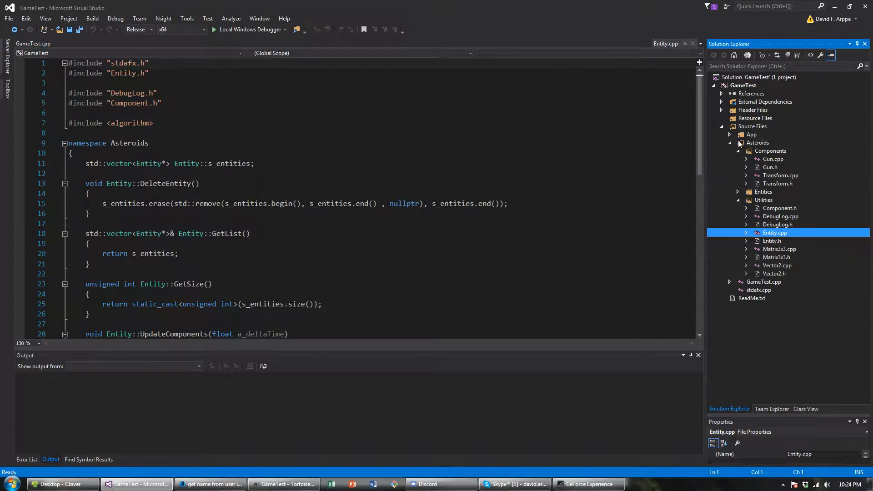
{"action": "left_click", "coordinate": [778, 183]}
{"action": "left_click", "coordinate": [780, 176]}
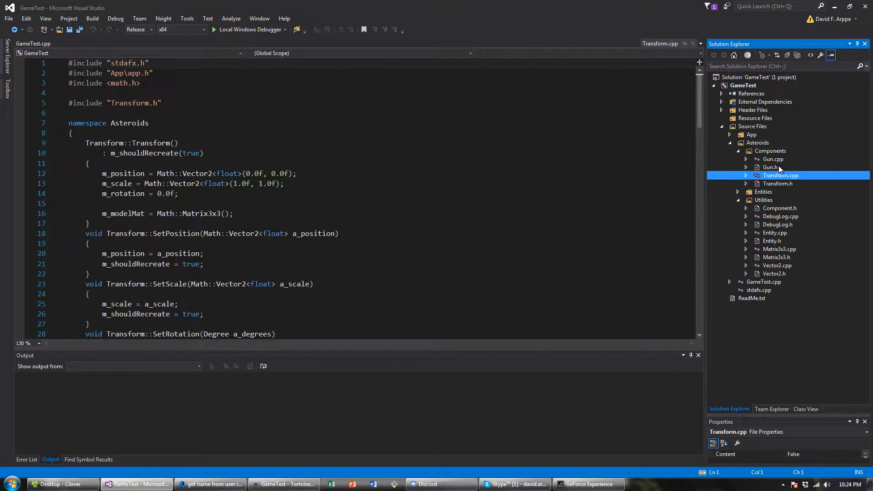
{"action": "left_click", "coordinate": [779, 160]}
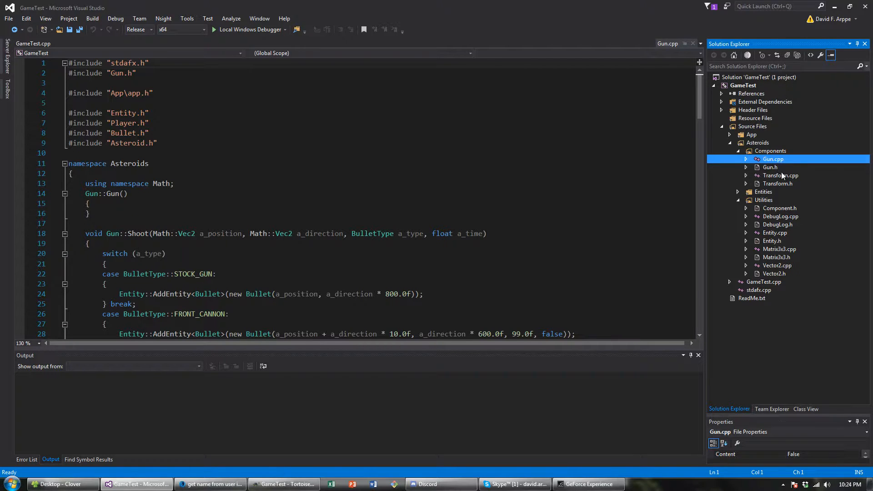
{"action": "scroll", "coordinate": [494, 204], "scroll_direction": "down", "scroll_amount": 3}
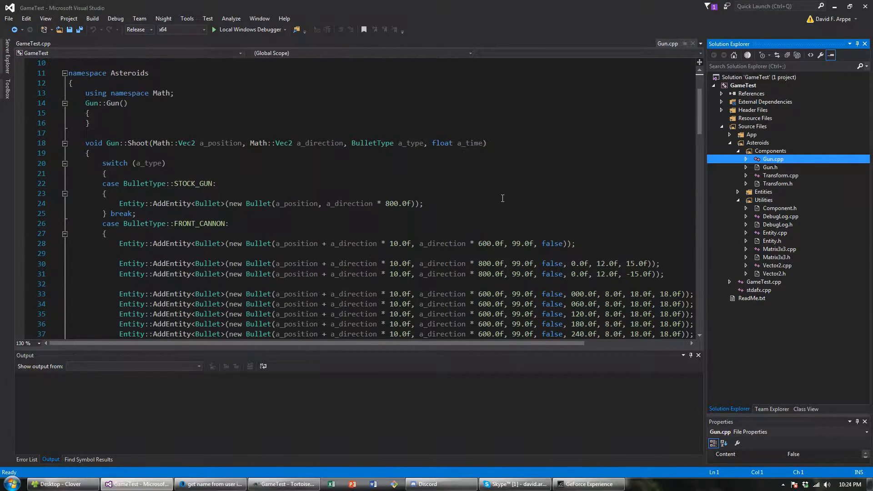
{"action": "left_click", "coordinate": [494, 195]}
{"action": "scroll", "coordinate": [494, 198], "scroll_direction": "down", "scroll_amount": 4}
{"action": "scroll", "coordinate": [495, 199], "scroll_direction": "up", "scroll_amount": 2}
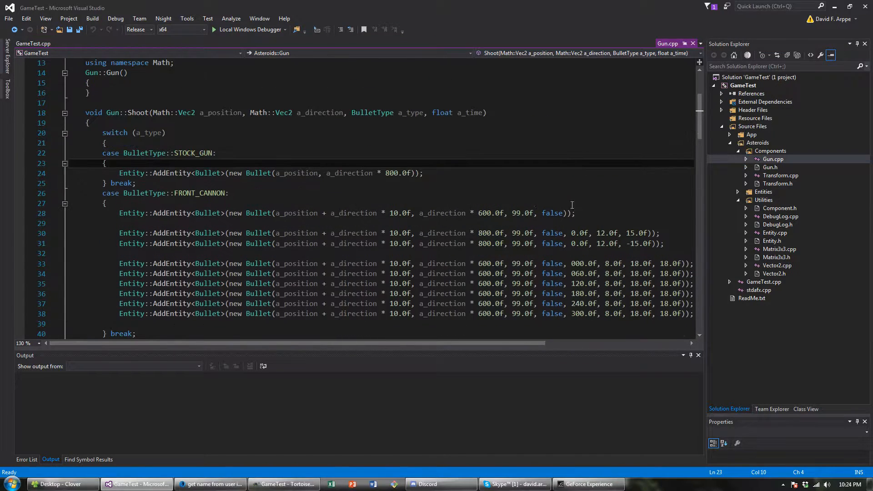
{"action": "scroll", "coordinate": [519, 198], "scroll_direction": "down", "scroll_amount": 2}
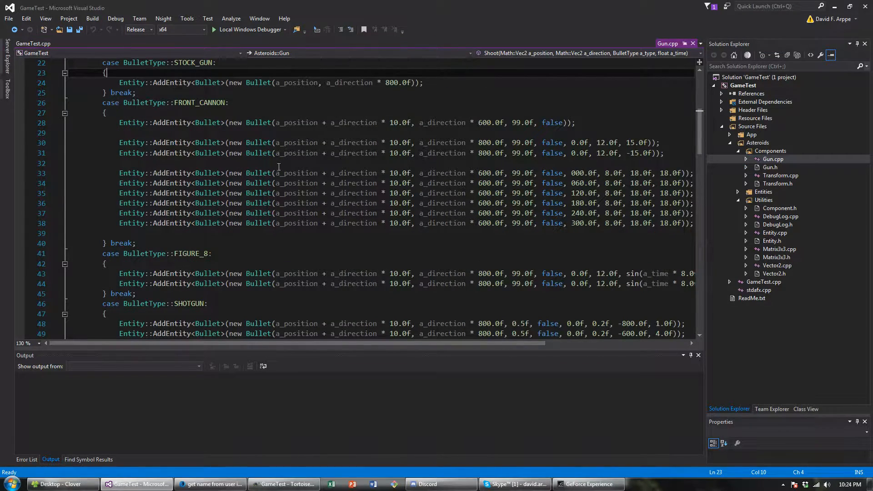
{"action": "scroll", "coordinate": [387, 161], "scroll_direction": "down", "scroll_amount": 2}
{"action": "scroll", "coordinate": [522, 149], "scroll_direction": "up", "scroll_amount": 6}
Step: Review Transform.cpp, highlighting the forward and right vector lines in Transform::Update
{"action": "double_click", "coordinate": [780, 176]}
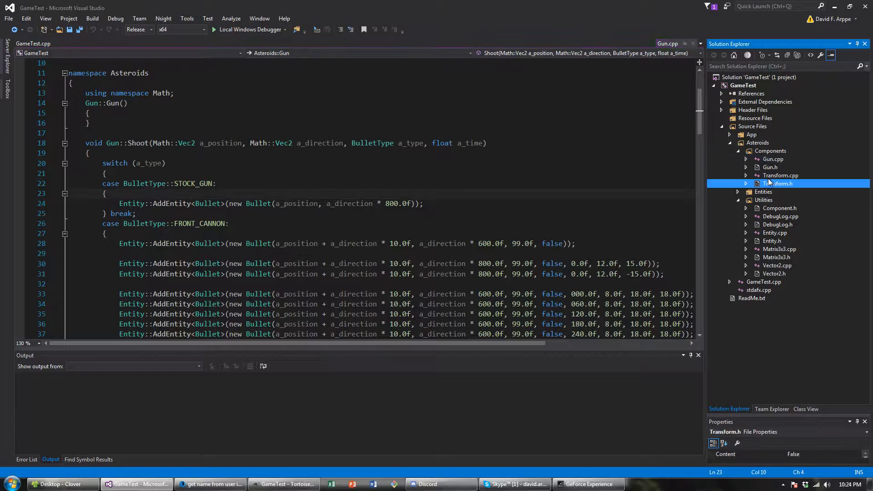
{"action": "scroll", "coordinate": [409, 154], "scroll_direction": "down", "scroll_amount": 3}
{"action": "scroll", "coordinate": [389, 151], "scroll_direction": "down", "scroll_amount": 1}
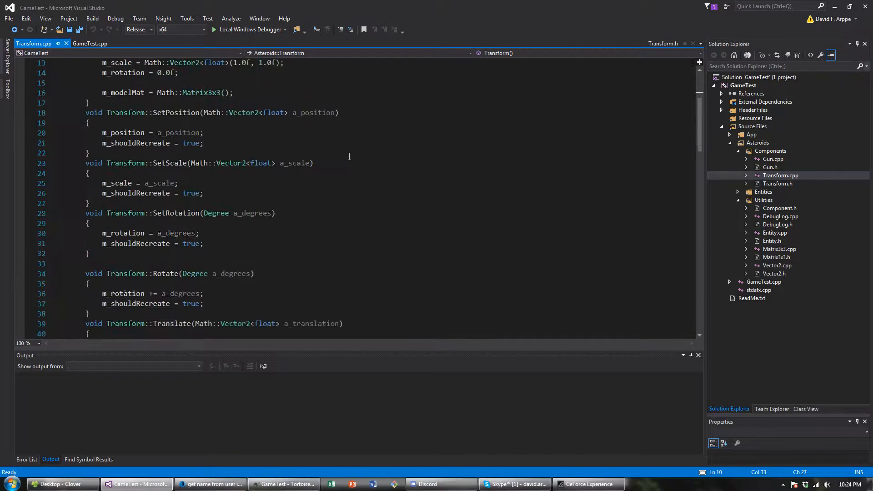
{"action": "scroll", "coordinate": [368, 147], "scroll_direction": "down", "scroll_amount": 5}
{"action": "scroll", "coordinate": [344, 143], "scroll_direction": "down", "scroll_amount": 3}
{"action": "scroll", "coordinate": [345, 143], "scroll_direction": "down", "scroll_amount": 5}
{"action": "scroll", "coordinate": [345, 143], "scroll_direction": "down", "scroll_amount": 2}
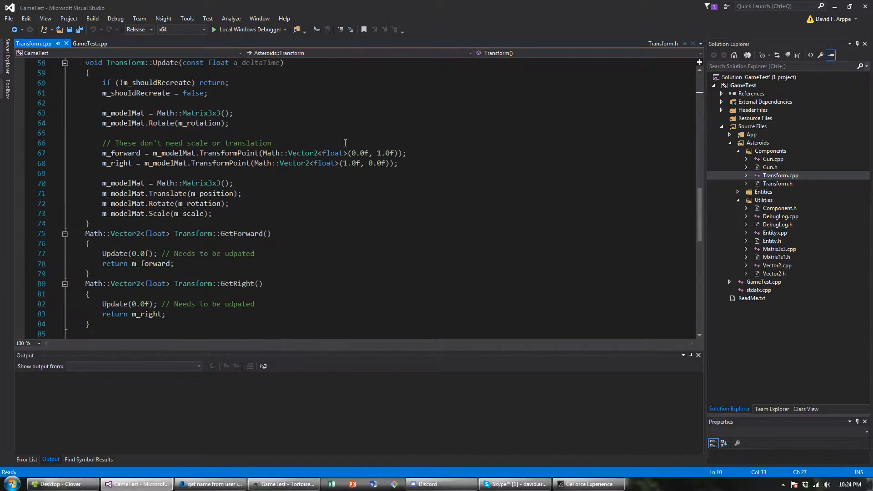
{"action": "scroll", "coordinate": [345, 143], "scroll_direction": "down", "scroll_amount": 1}
{"action": "left_click", "coordinate": [354, 123]}
{"action": "left_click_drag", "start_coordinate": [423, 137], "coordinate": [68, 110]}
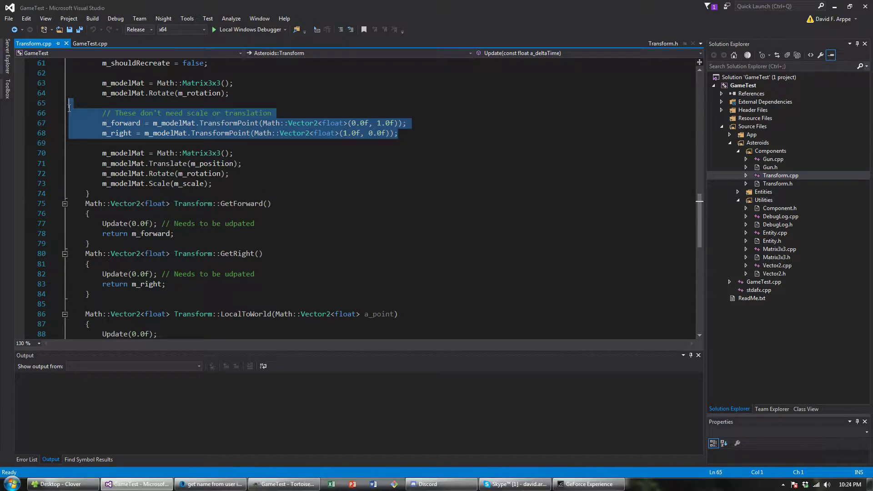
{"action": "left_click", "coordinate": [240, 134]}
{"action": "scroll", "coordinate": [240, 133], "scroll_direction": "down", "scroll_amount": 4}
{"action": "scroll", "coordinate": [240, 133], "scroll_direction": "down", "scroll_amount": 4}
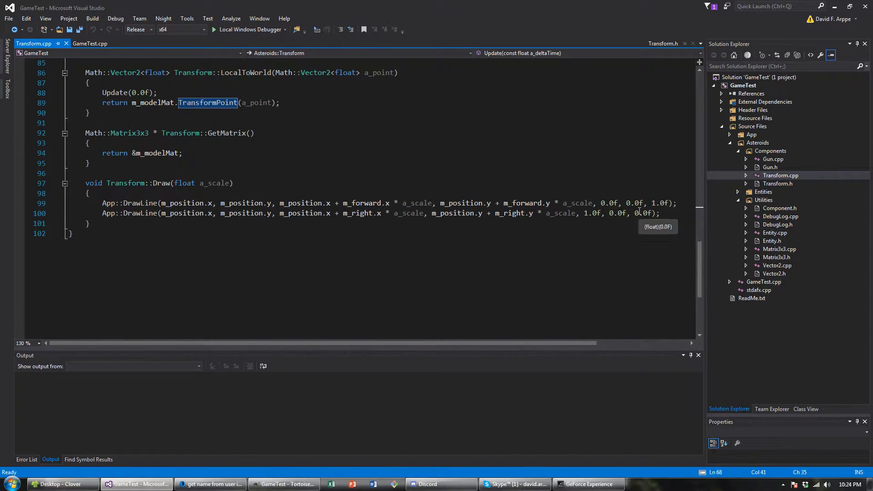
{"action": "left_click", "coordinate": [331, 133]}
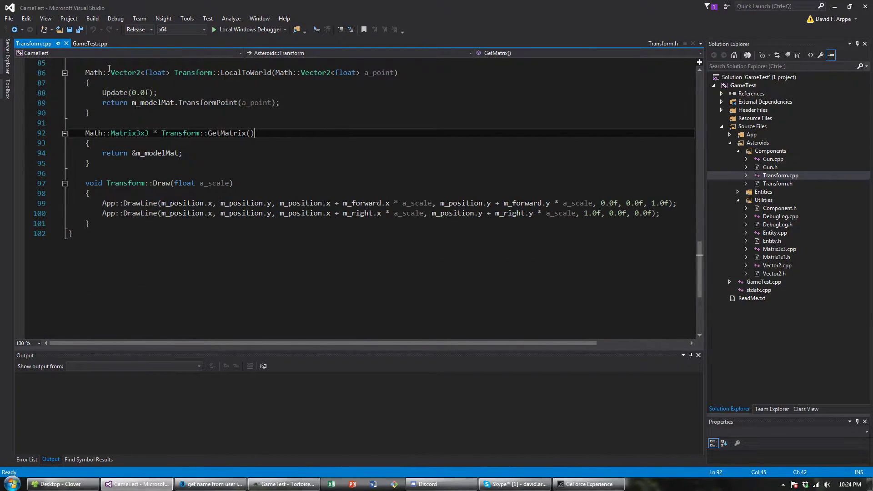
Step: Close the Transform.cpp, GameTest.cpp and Transform.h tabs, leaving no open documents
{"action": "left_click", "coordinate": [58, 43]}
{"action": "mouse_move", "coordinate": [90, 43]}
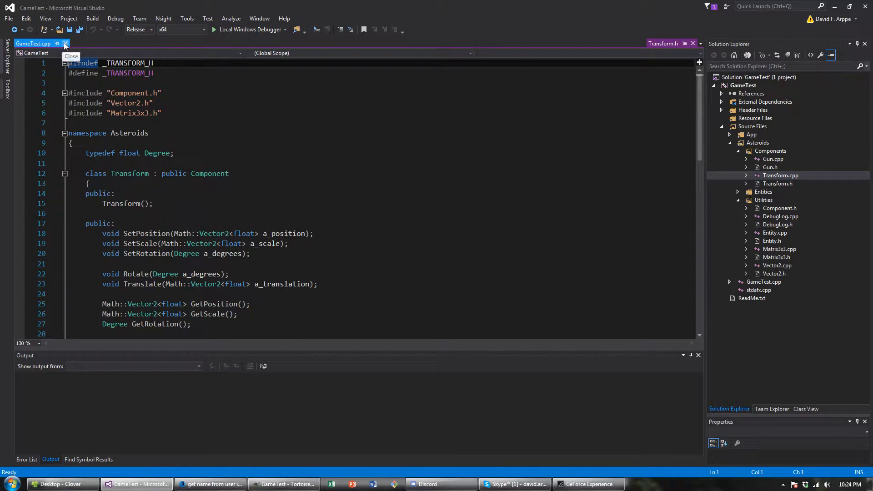
{"action": "left_click", "coordinate": [65, 44]}
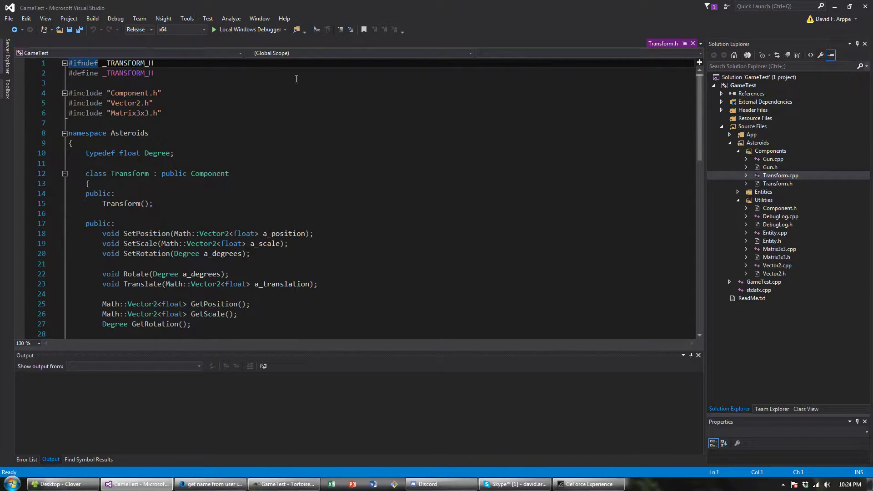
{"action": "left_click", "coordinate": [692, 43]}
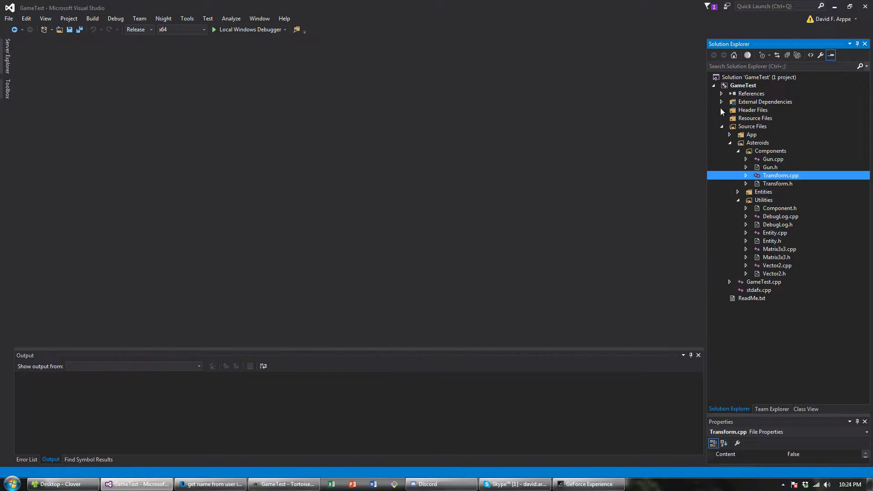
Step: Reopen GameTest.cpp and launch the project with Local Windows Debugger
{"action": "double_click", "coordinate": [759, 282]}
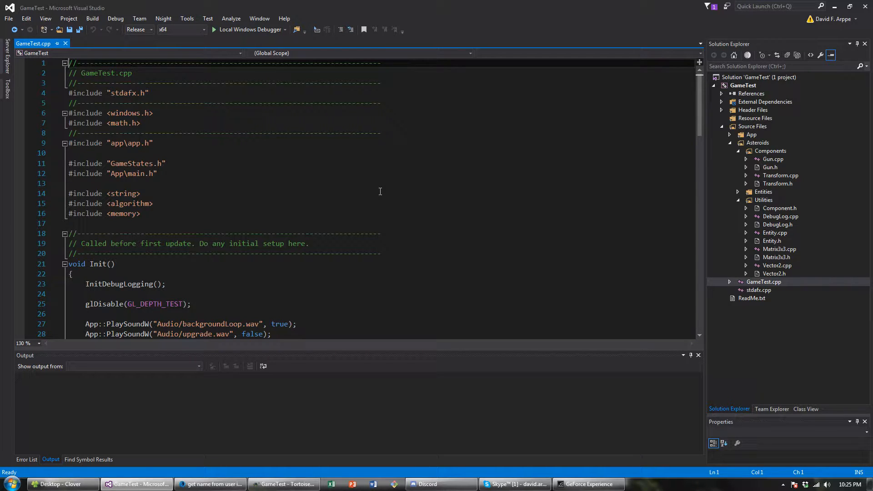
{"action": "left_click", "coordinate": [243, 31]}
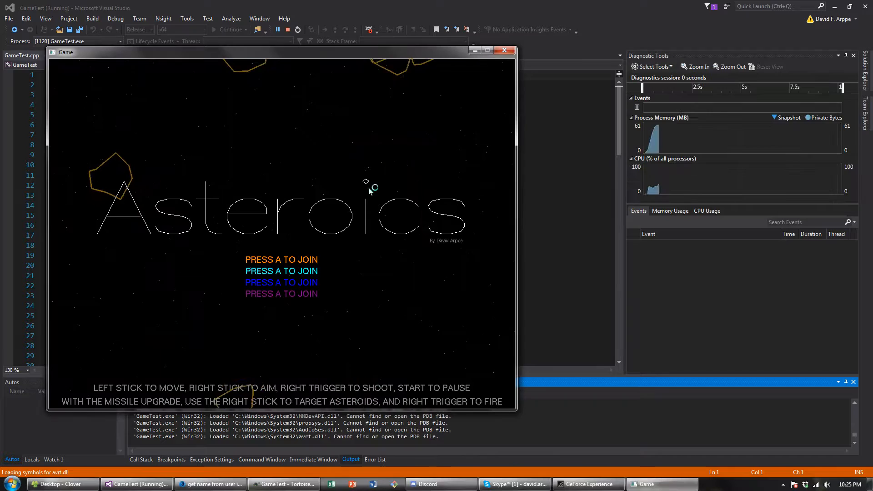
Step: Lower the Game application's slider in the system volume mixer almost to zero
{"action": "left_click", "coordinate": [784, 485]}
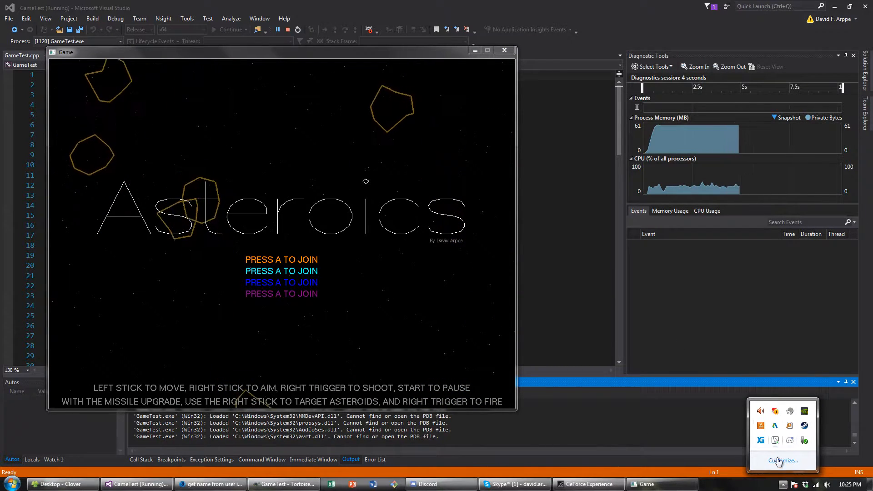
{"action": "left_click", "coordinate": [827, 485]}
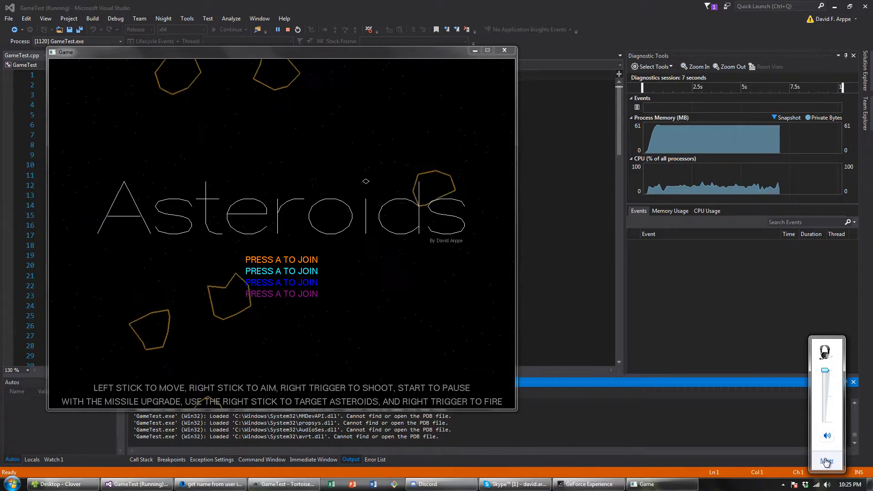
{"action": "left_click", "coordinate": [827, 461]}
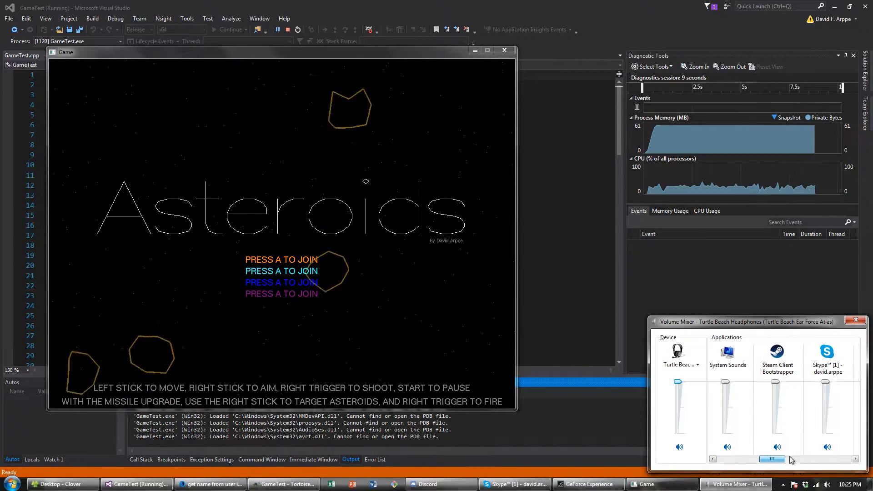
{"action": "left_click", "coordinate": [790, 456]}
{"action": "left_click_drag", "start_coordinate": [781, 383], "coordinate": [783, 424]}
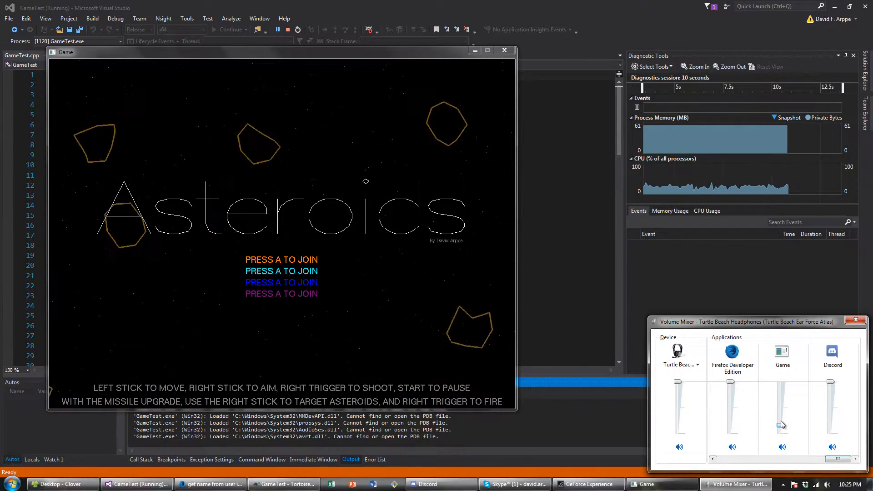
Step: Refocus the game window, close the volume mixer and move the game window right
{"action": "left_click", "coordinate": [347, 269]}
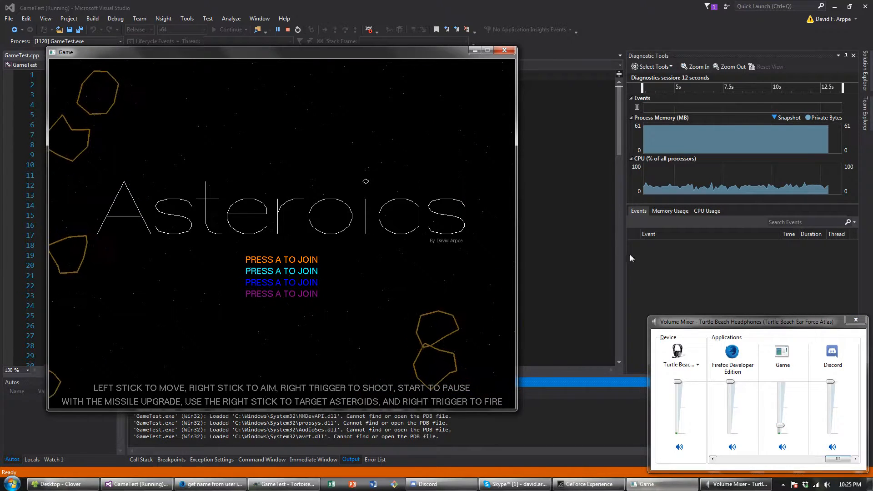
{"action": "left_click", "coordinate": [402, 81]}
{"action": "left_click_drag", "start_coordinate": [418, 56], "coordinate": [538, 63]}
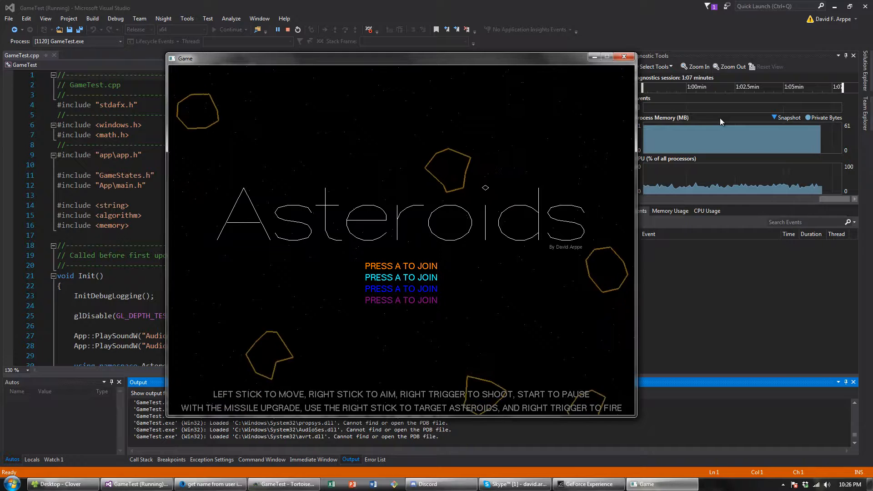
Step: Join two players on the title screen and start Level 1
{"action": "key", "text": "a"}
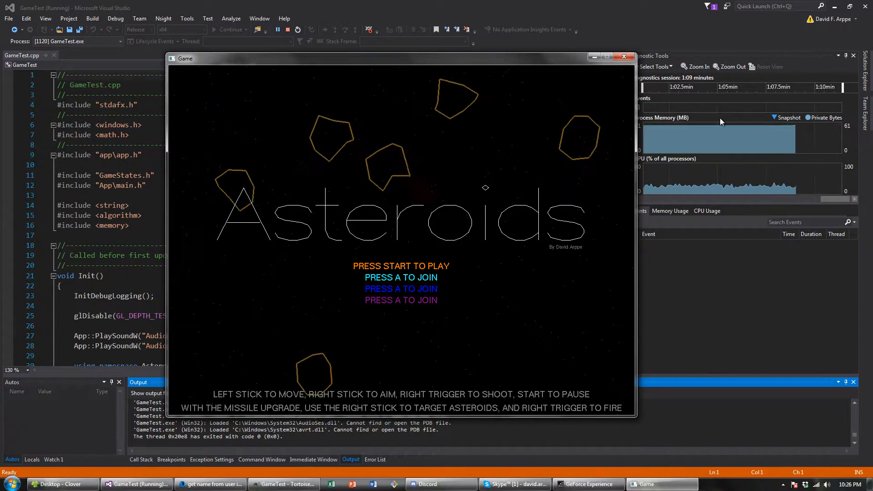
{"action": "key", "text": "a"}
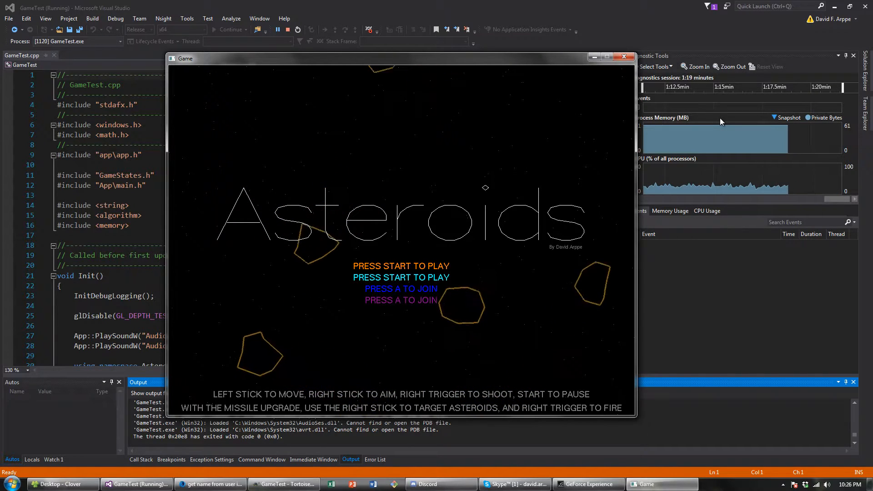
{"action": "key", "text": "Return"}
Step: Steer the orange and cyan ships apart and fly them across the asteroid field
{"action": "key", "text": "a"}
{"action": "key", "text": "w"}
{"action": "key", "text": "Right"}
{"action": "key", "text": "Up"}
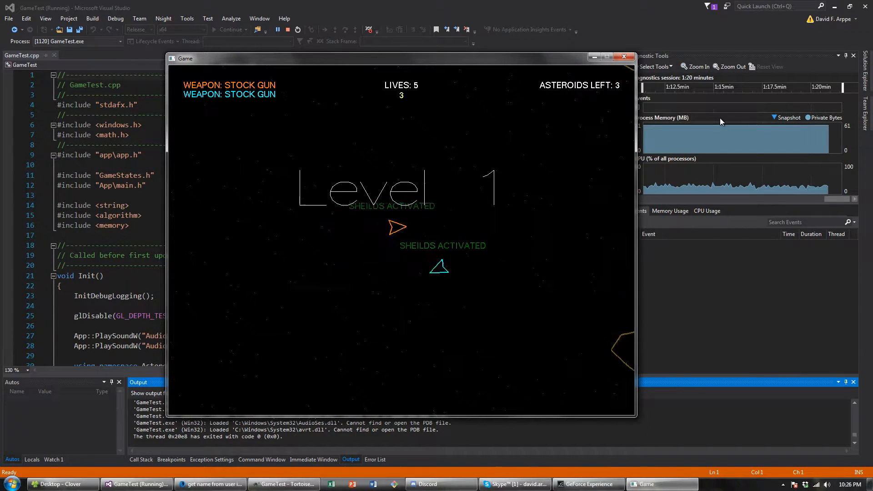
{"action": "key", "text": "a"}
{"action": "key", "text": "w"}
{"action": "key", "text": "Right"}
{"action": "key", "text": "Up"}
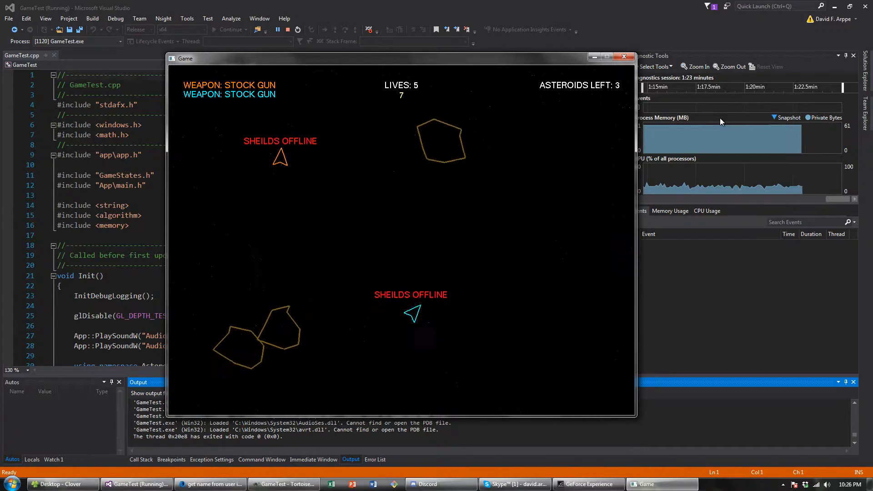
{"action": "key", "text": "d"}
{"action": "key", "text": "d"}
{"action": "key", "text": "w"}
{"action": "key", "text": "Right"}
{"action": "key", "text": "Up"}
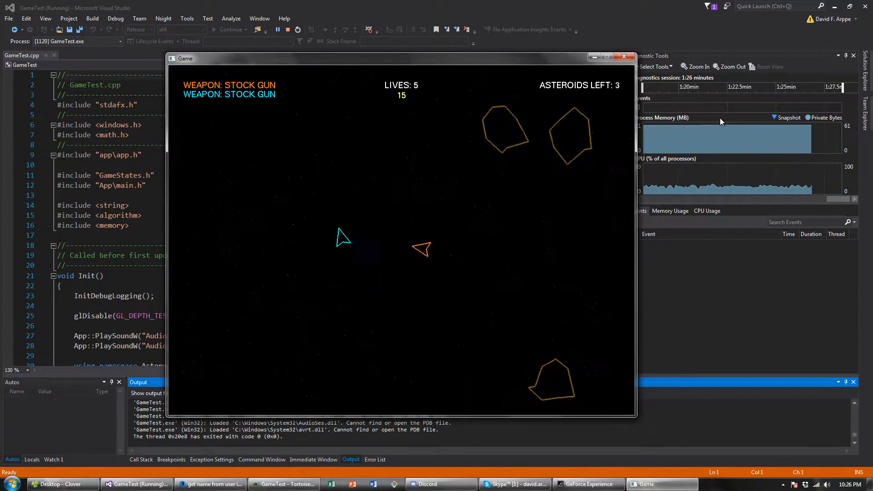
{"action": "key", "text": "d"}
{"action": "key", "text": "w"}
{"action": "key", "text": "Right"}
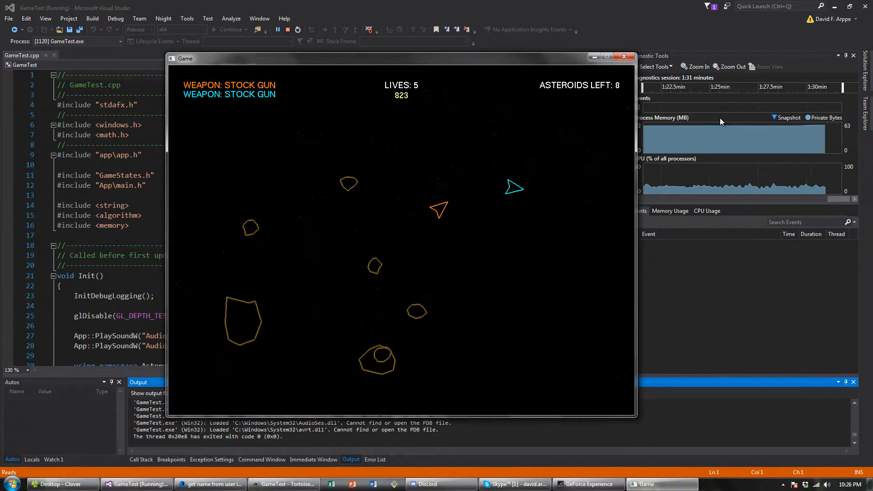
Step: Manoeuvre both ships around the asteroids while shooting them
{"action": "key", "text": "a"}
{"action": "key", "text": "Left"}
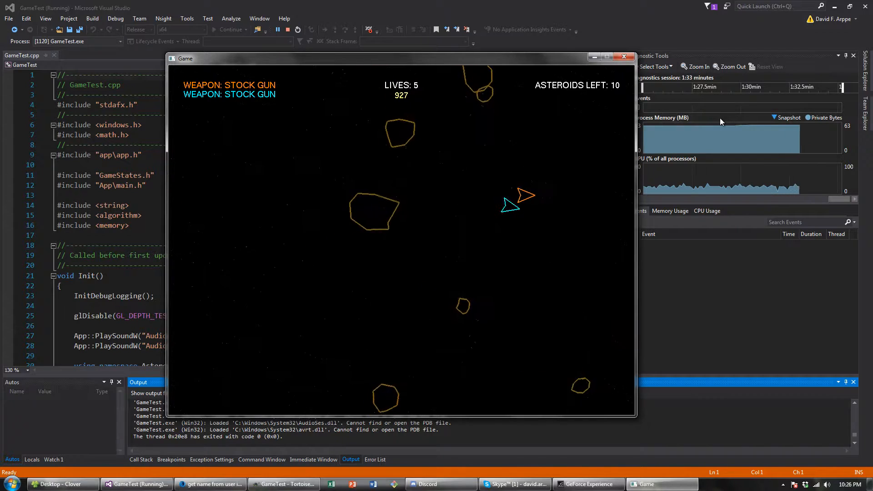
{"action": "key", "text": "d"}
{"action": "key", "text": "Left"}
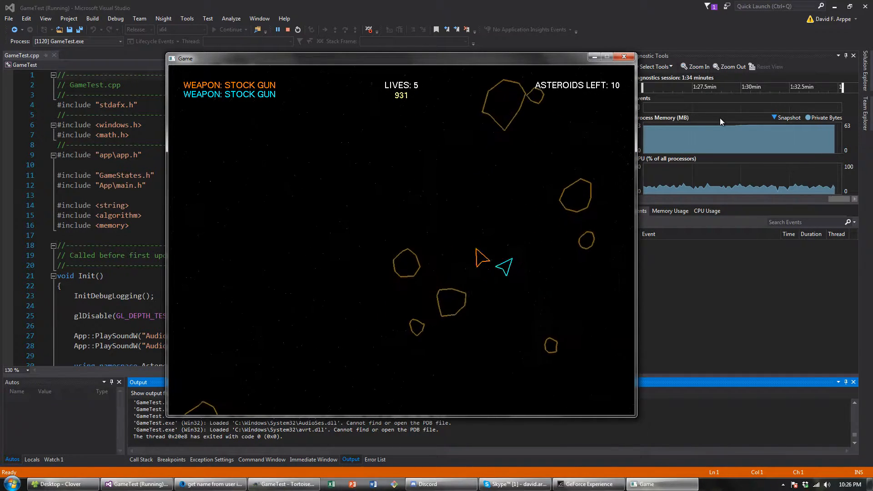
{"action": "key", "text": "d"}
{"action": "key", "text": "Left"}
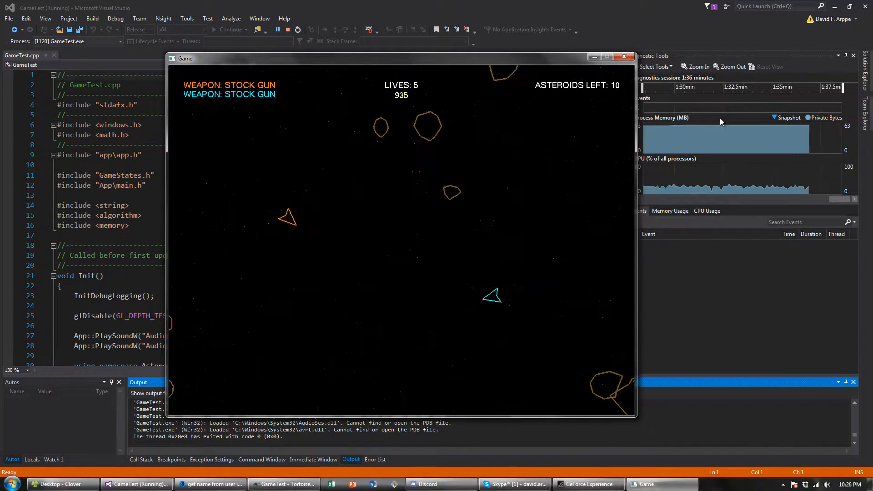
{"action": "key", "text": "a"}
{"action": "key", "text": "Left"}
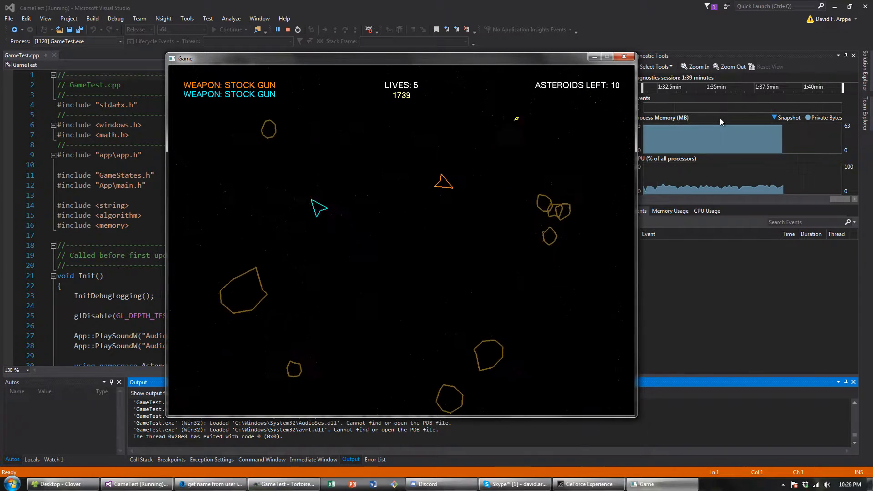
{"action": "key", "text": "d"}
{"action": "key", "text": "Right"}
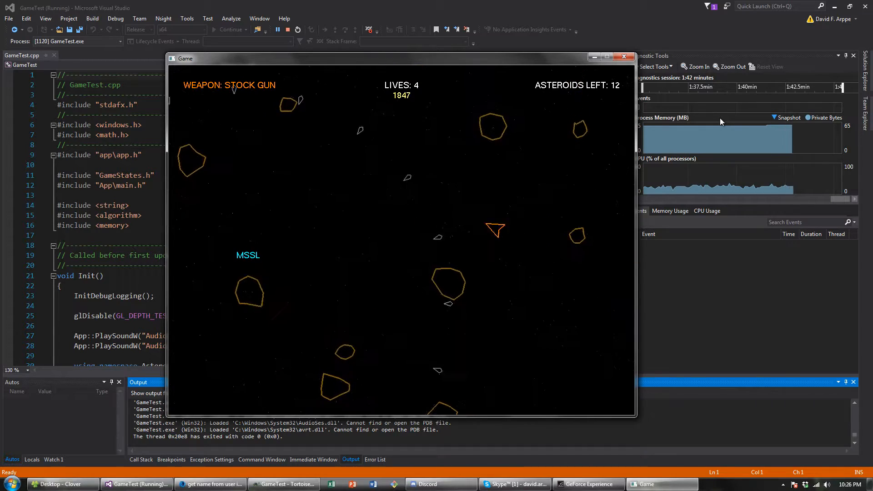
{"action": "key", "text": "d"}
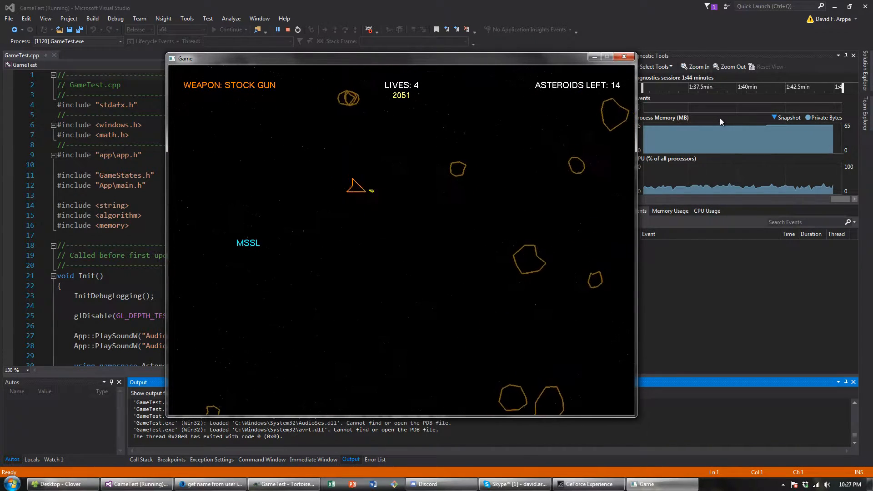
{"action": "key", "text": "a"}
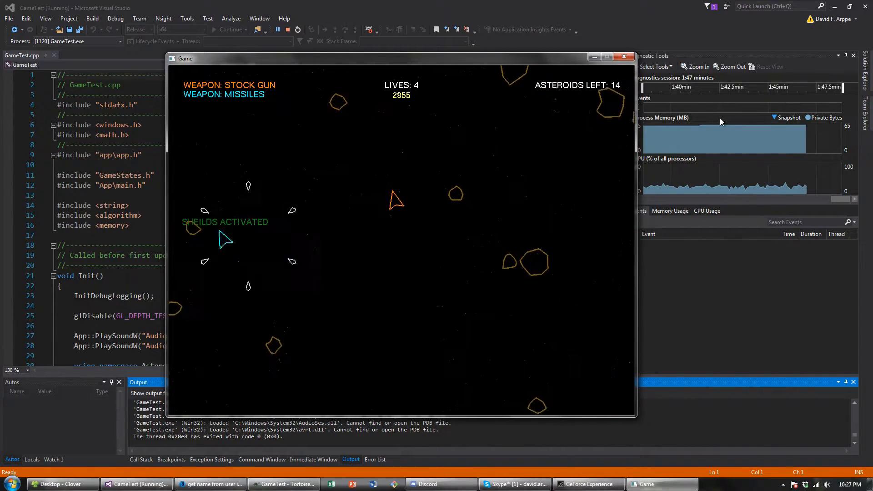
Step: Keep turning the orange ship and firing missiles to destroy and split asteroids
{"action": "key", "text": "d"}
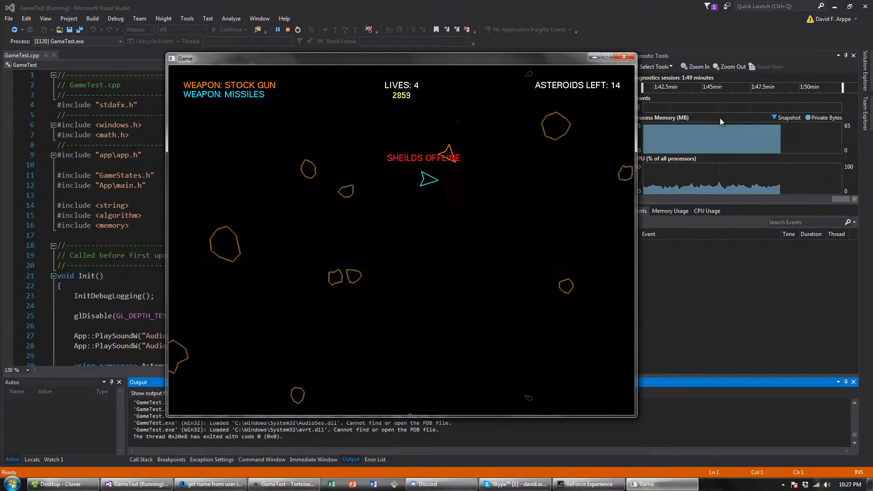
{"action": "key", "text": "a"}
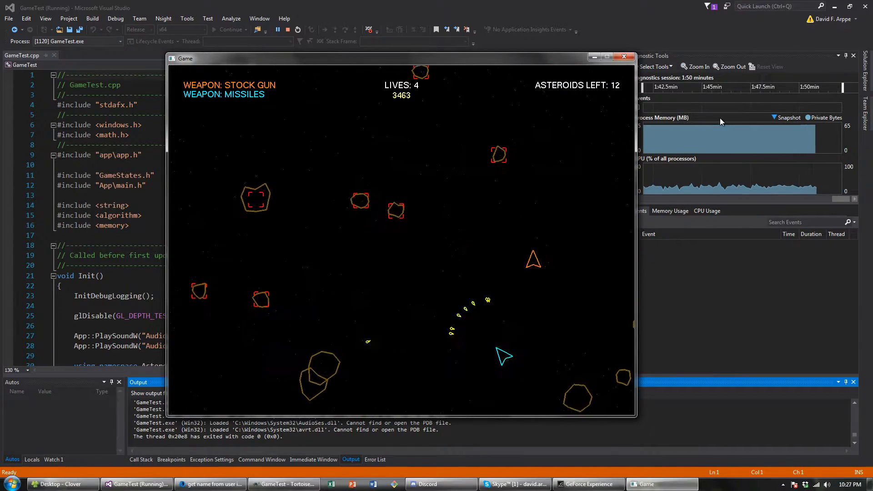
{"action": "key", "text": "d"}
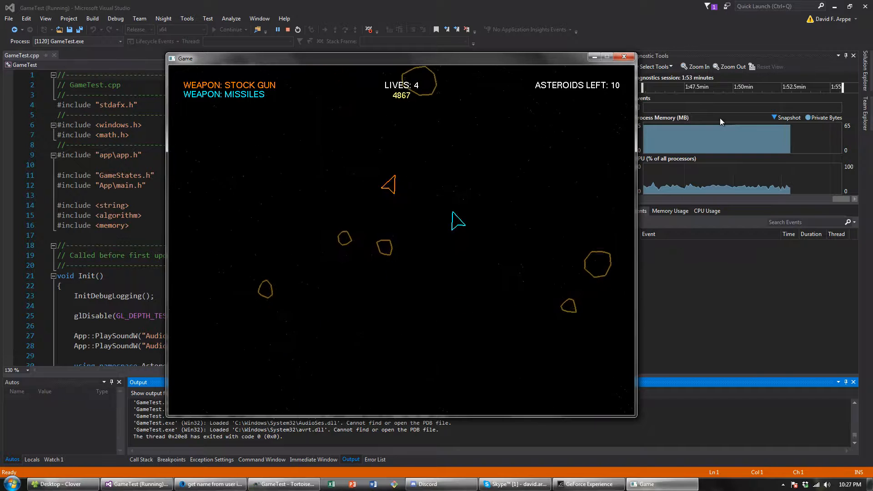
{"action": "key", "text": "a"}
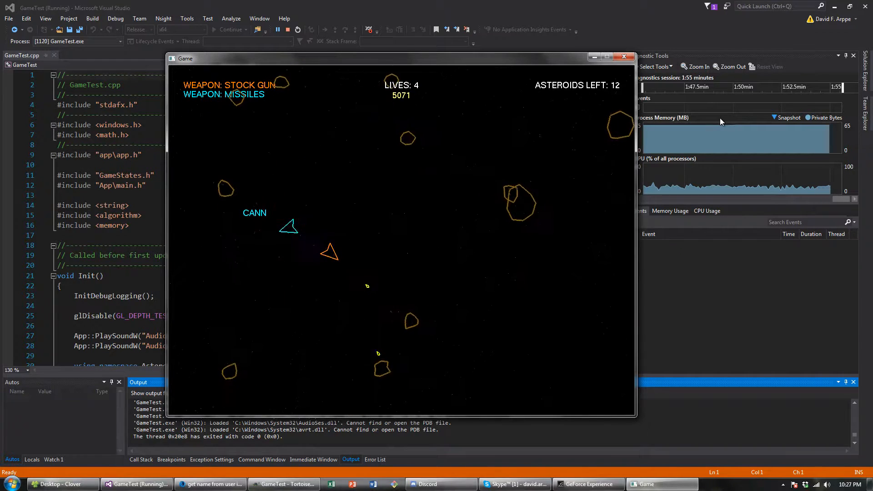
{"action": "key", "text": "d"}
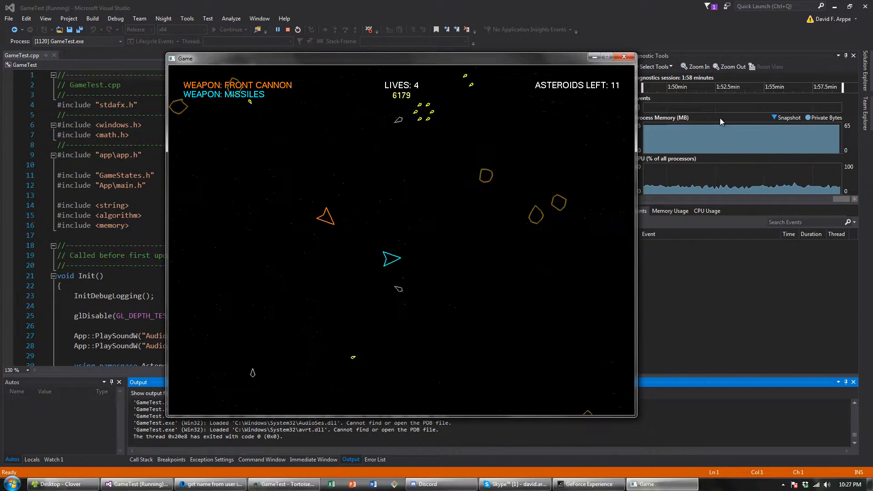
{"action": "key", "text": "d"}
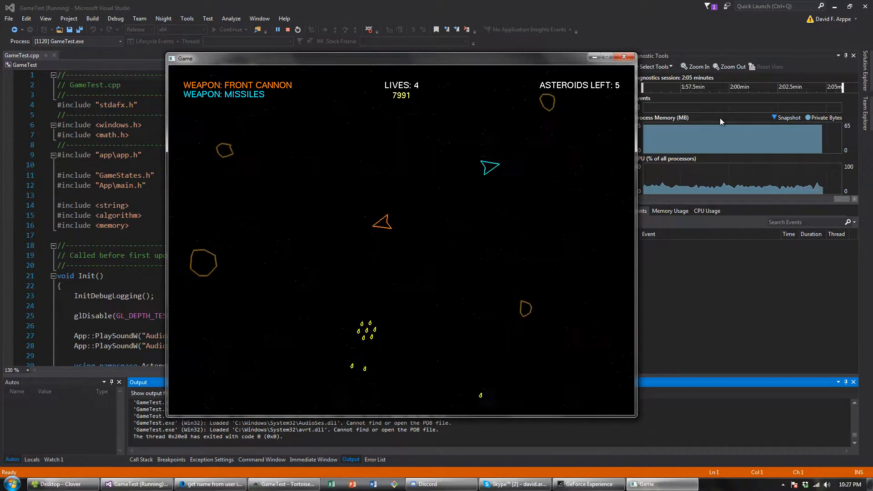
{"action": "key", "text": "space"}
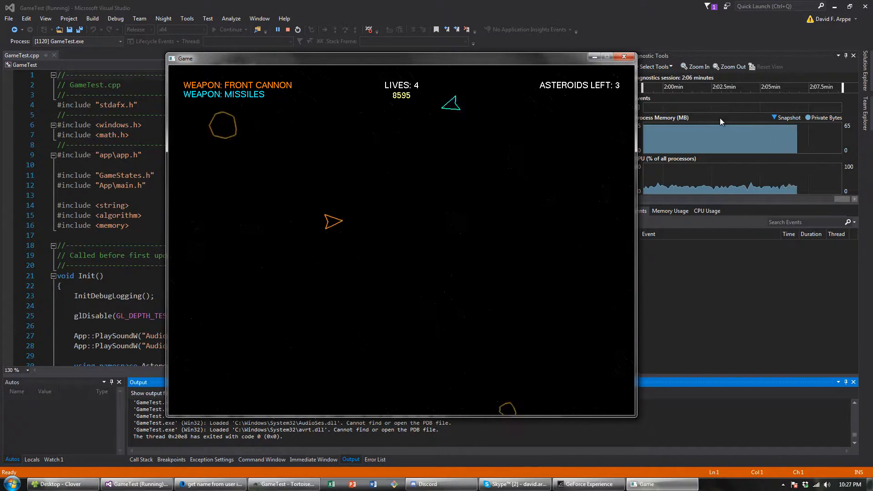
{"action": "key", "text": "a"}
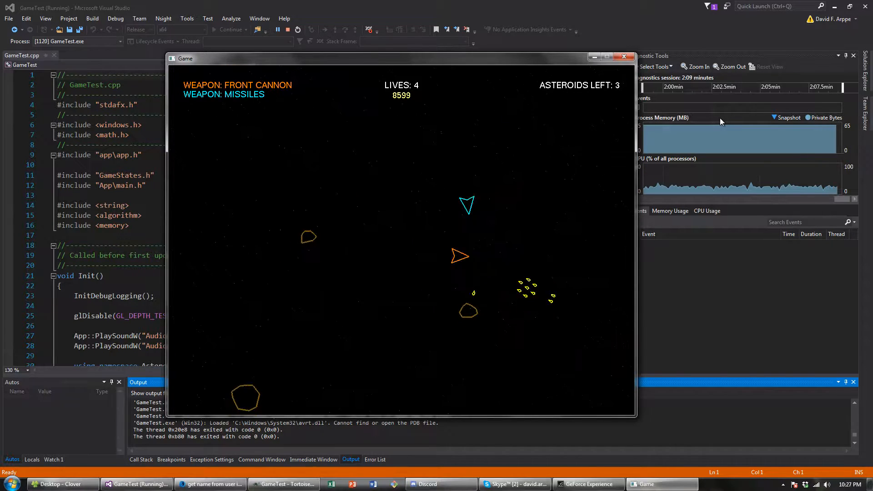
{"action": "key", "text": "a"}
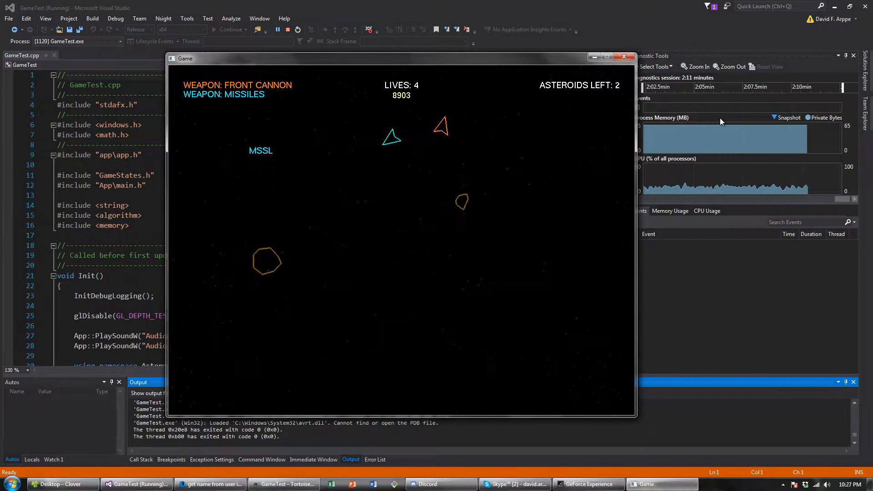
{"action": "key", "text": "space"}
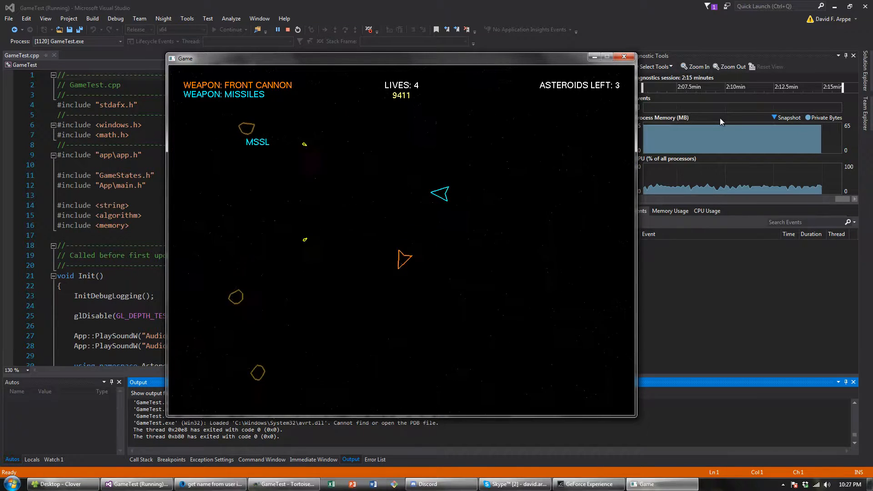
{"action": "key", "text": "a"}
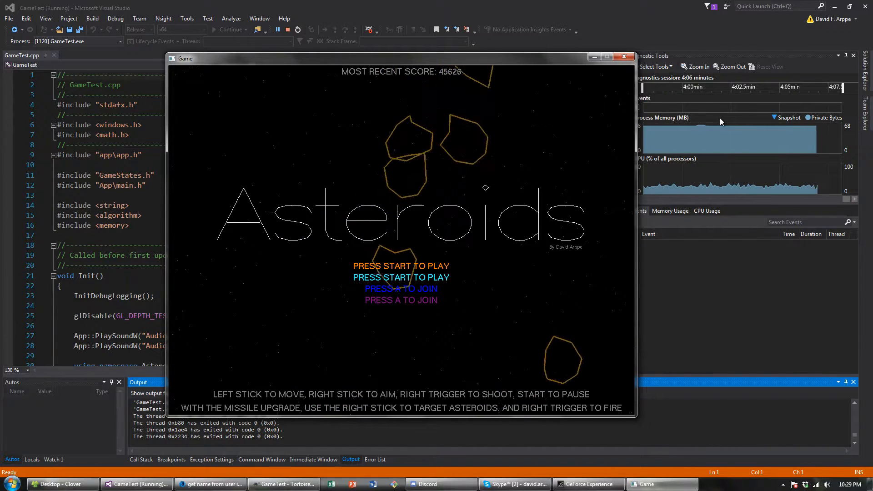
Step: Start a new Level 1 game and steer the ship to collect the Shotgun pickup
{"action": "key", "text": "Return"}
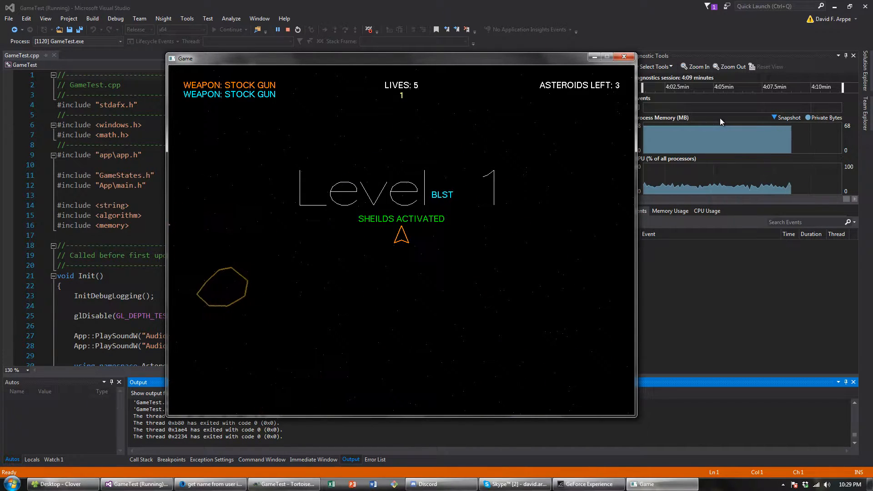
{"action": "key", "text": "Left"}
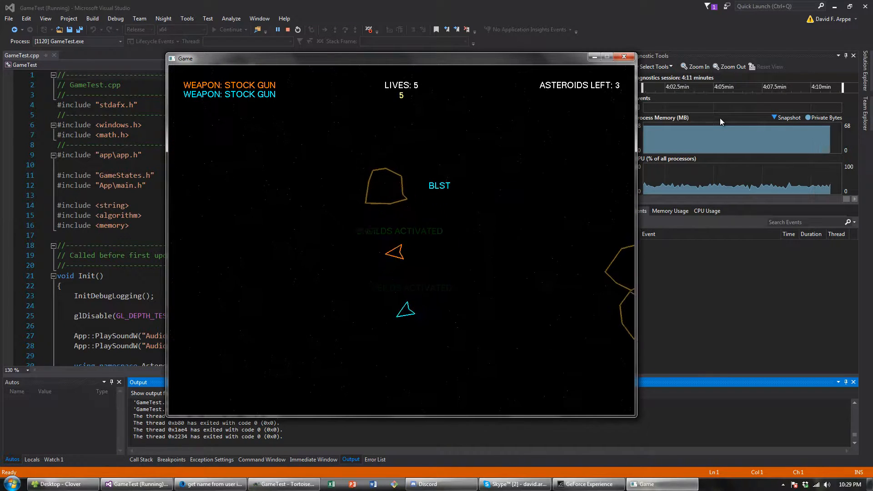
{"action": "key", "text": "Right"}
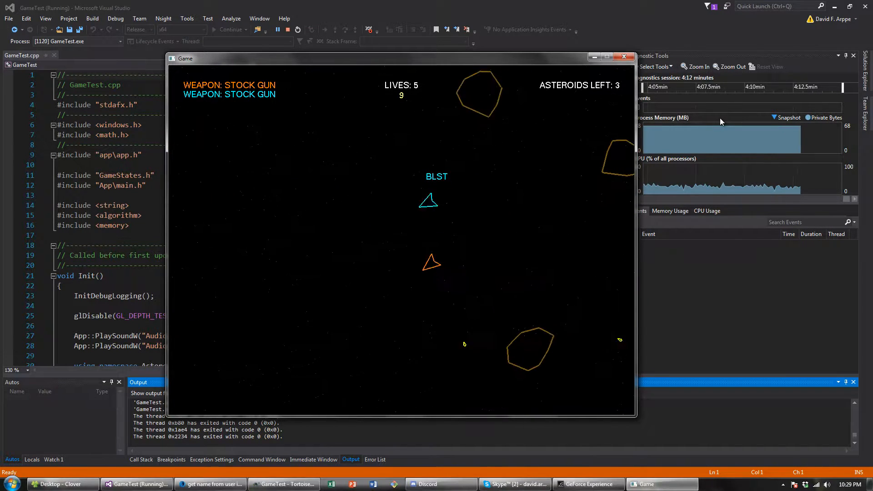
{"action": "key", "text": "Right"}
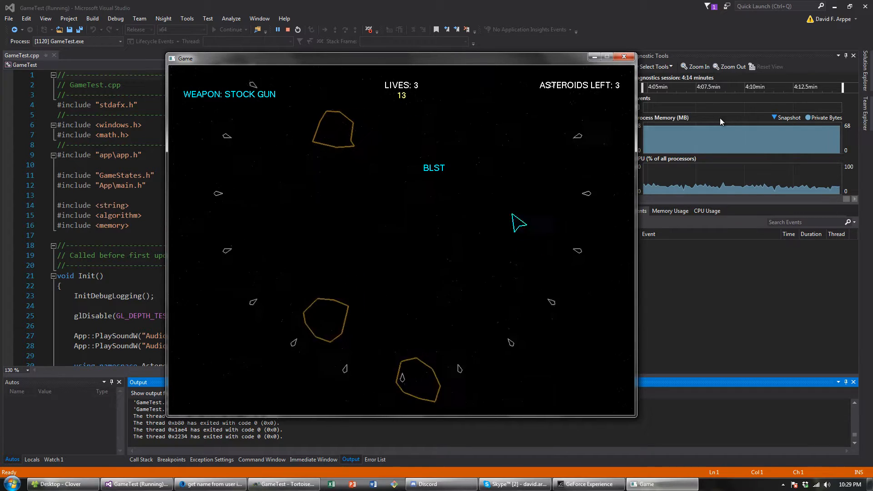
{"action": "key", "text": "Left"}
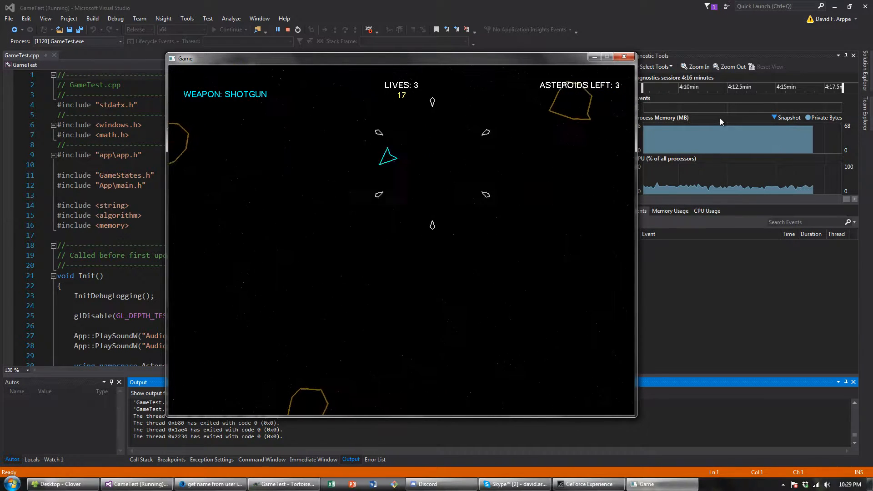
{"action": "key", "text": "Right"}
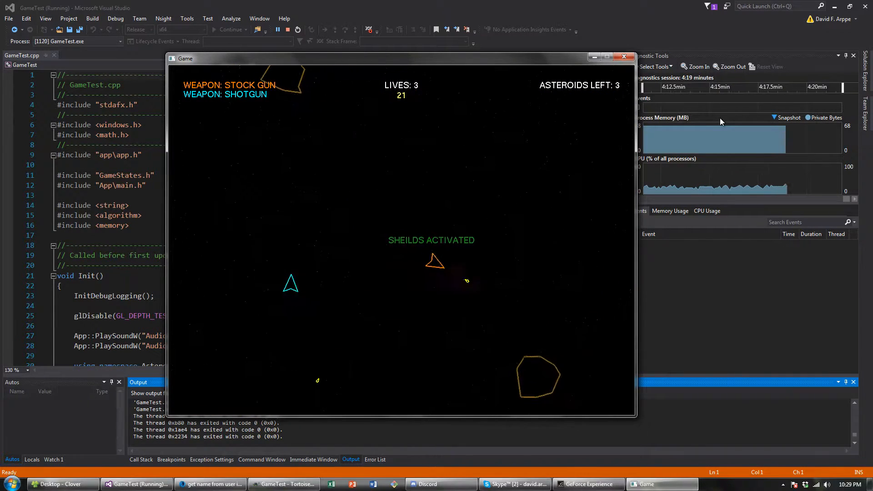
{"action": "key", "text": "Left"}
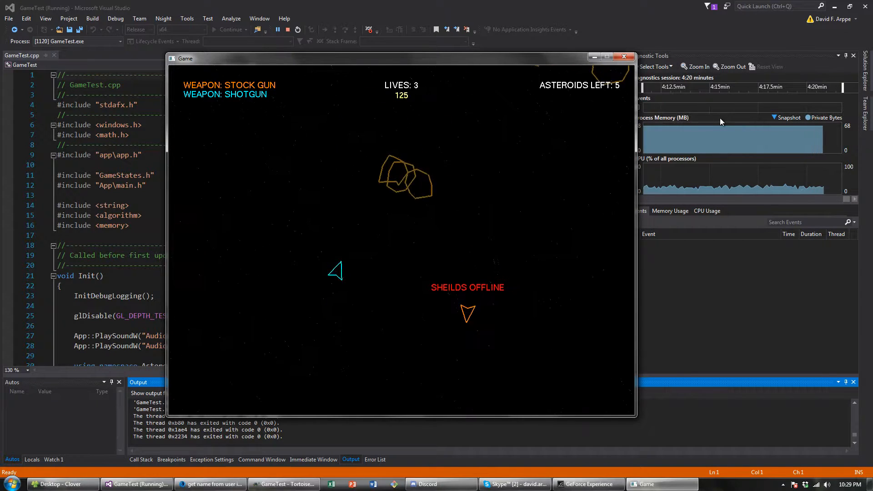
Step: Dodge and fire the shotgun to break up the nearby asteroids
{"action": "key", "text": "Right"}
{"action": "key", "text": "space"}
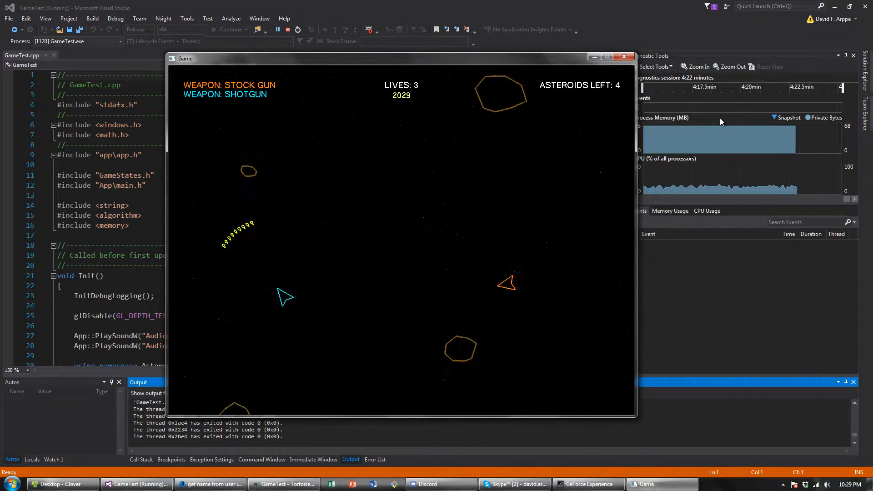
{"action": "key", "text": "space"}
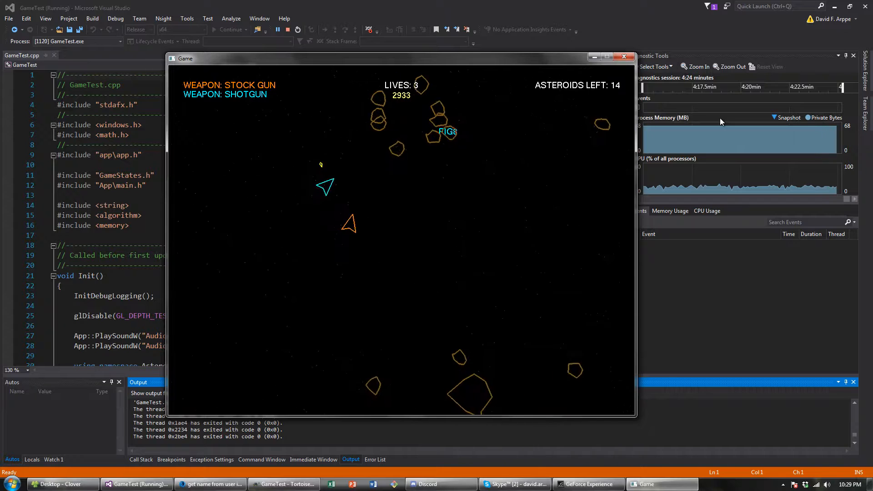
{"action": "key", "text": "Right"}
{"action": "key", "text": "space"}
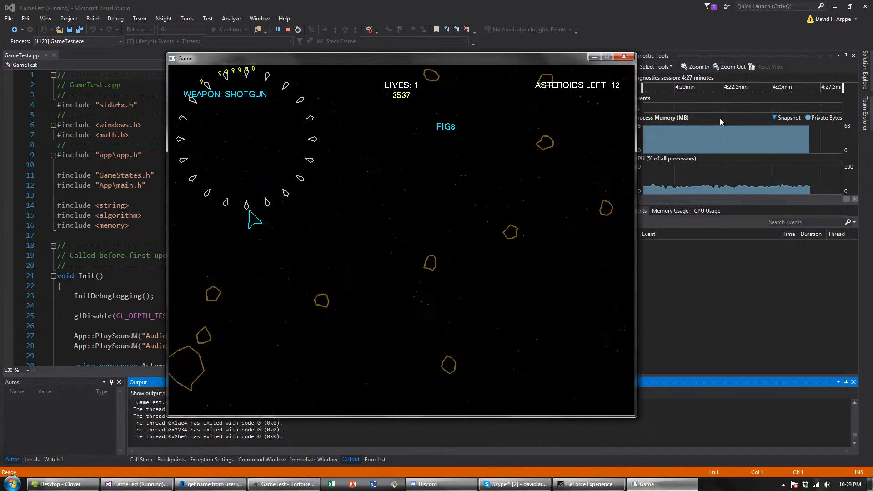
{"action": "key", "text": "Right"}
{"action": "key", "text": "space"}
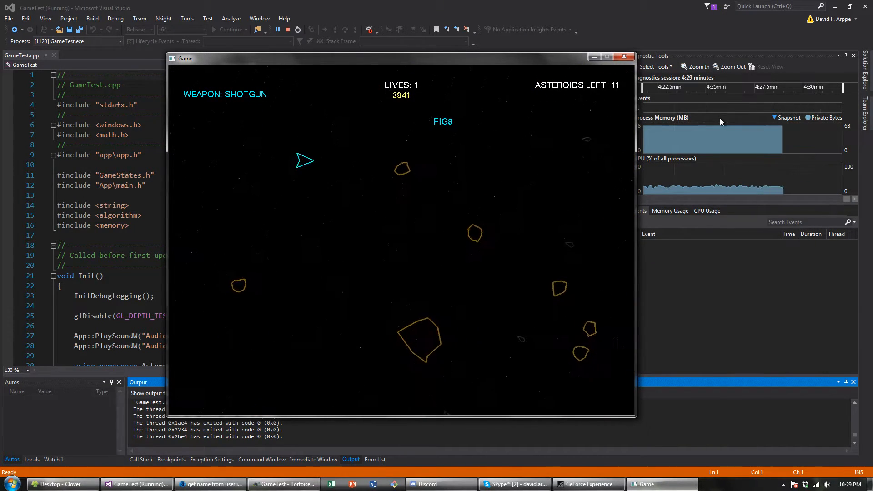
{"action": "key", "text": "space"}
{"action": "key", "text": "Right"}
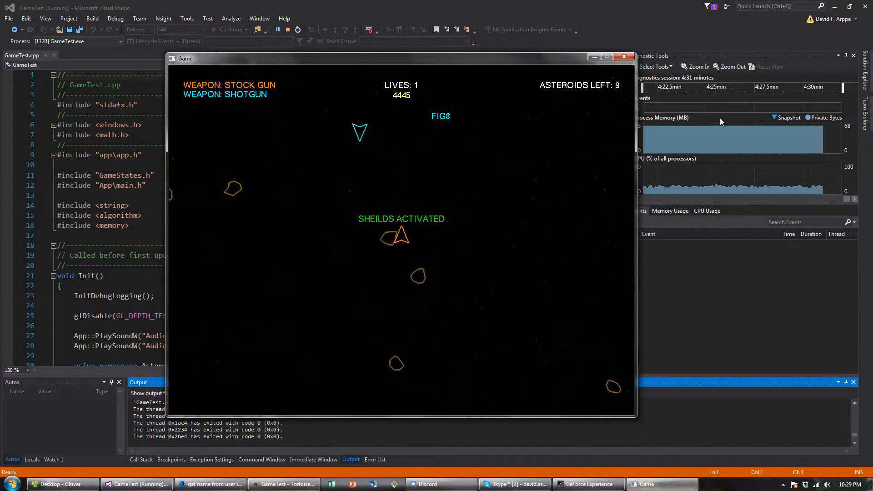
Step: Fly to the FIG8 upgrade, collect it and fire figure-8 shots at asteroids
{"action": "key", "text": "space"}
{"action": "key", "text": "Left"}
{"action": "key", "text": "Up"}
{"action": "key", "text": "space"}
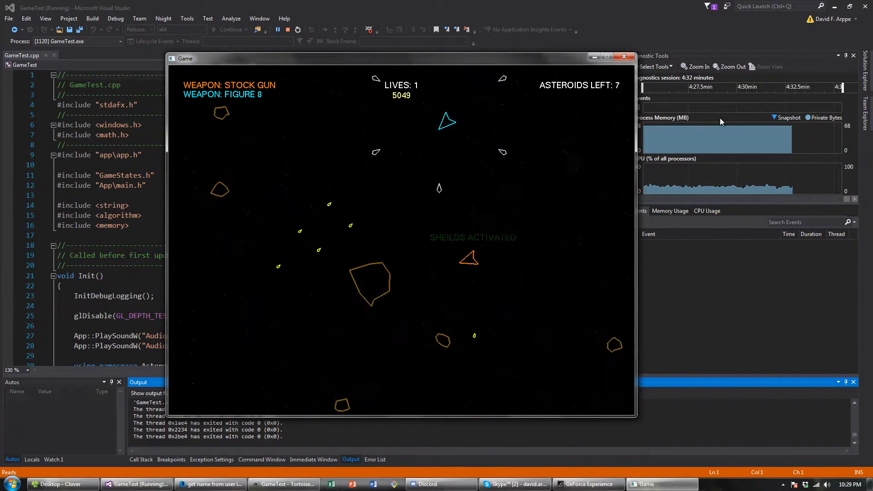
{"action": "key", "text": "space"}
{"action": "key", "text": "Right"}
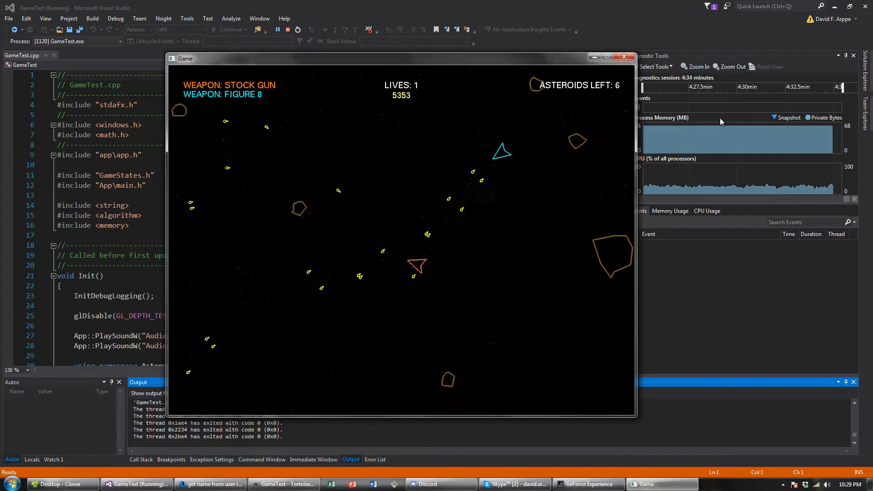
{"action": "key", "text": "space"}
Step: Keep dodging and shooting the clustered asteroids on the last life until game over
{"action": "key", "text": "Up"}
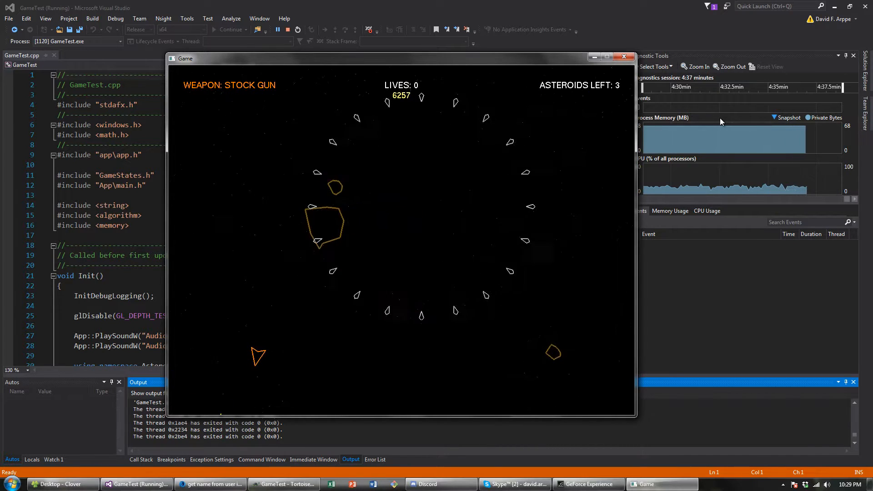
{"action": "key", "text": "Up"}
{"action": "key", "text": "Right"}
{"action": "key", "text": "space"}
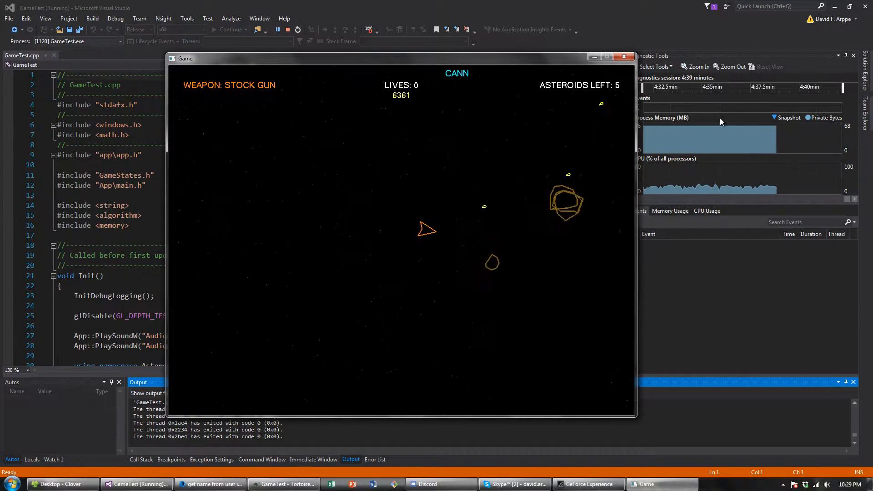
{"action": "key", "text": "Left"}
{"action": "key", "text": "Up"}
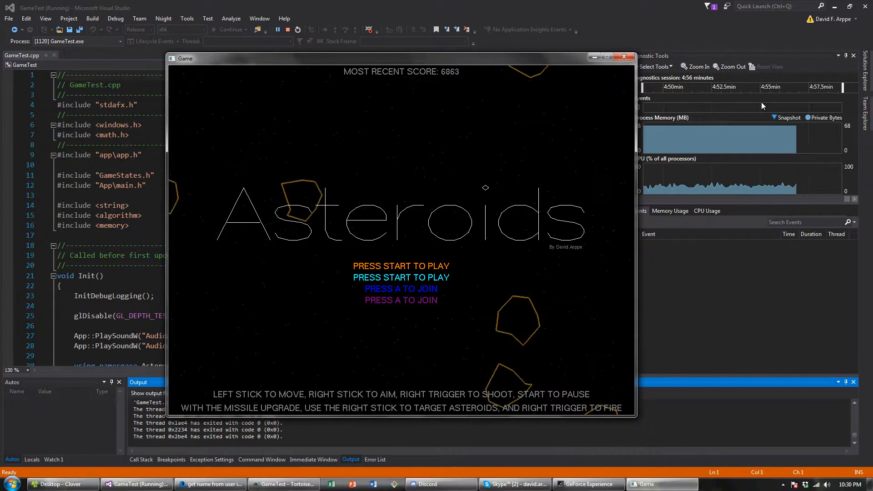
Step: Stop debugging, skim the Utilities files (Matrix3x3, Vector2, Component, DebugLog) and expand the Entities folder
{"action": "left_click", "coordinate": [624, 58]}
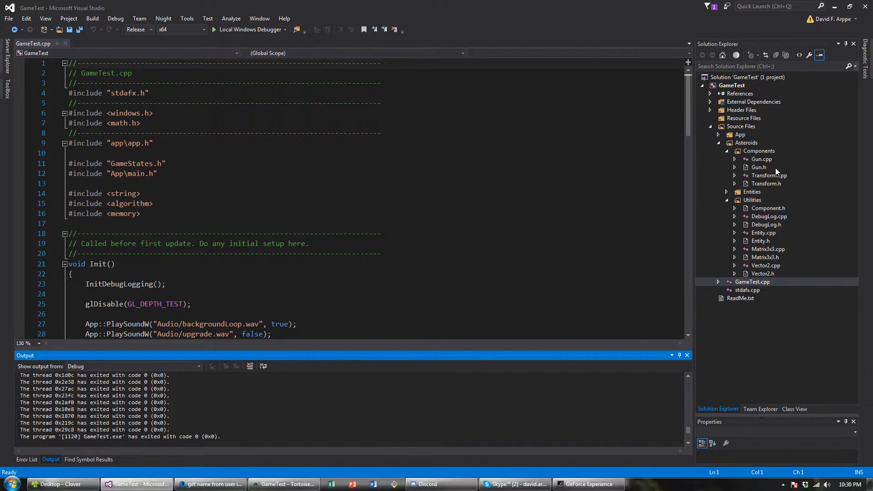
{"action": "left_click", "coordinate": [768, 250]}
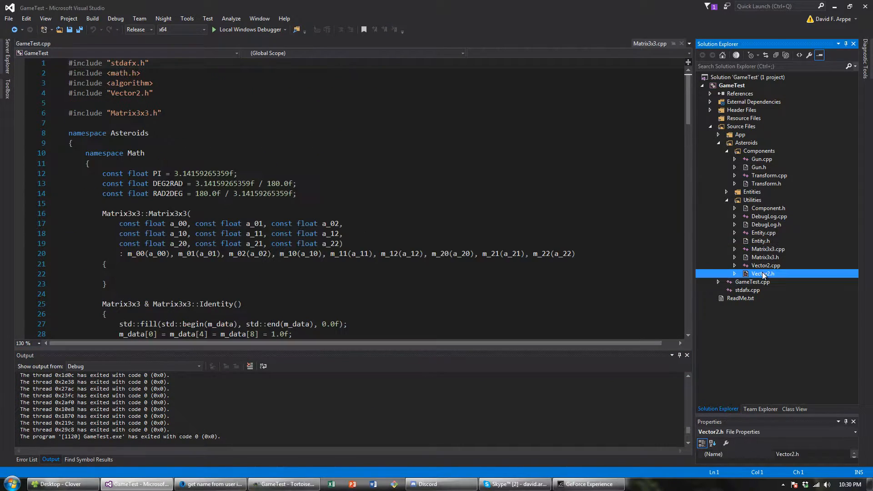
{"action": "left_click", "coordinate": [763, 274]}
{"action": "left_click", "coordinate": [766, 209]}
{"action": "left_click", "coordinate": [764, 224]}
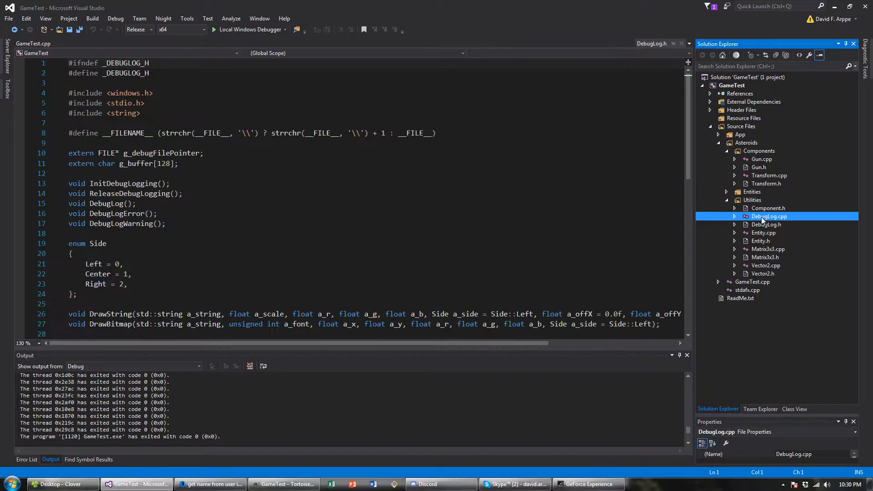
{"action": "left_click", "coordinate": [754, 208]}
{"action": "left_click", "coordinate": [753, 192]}
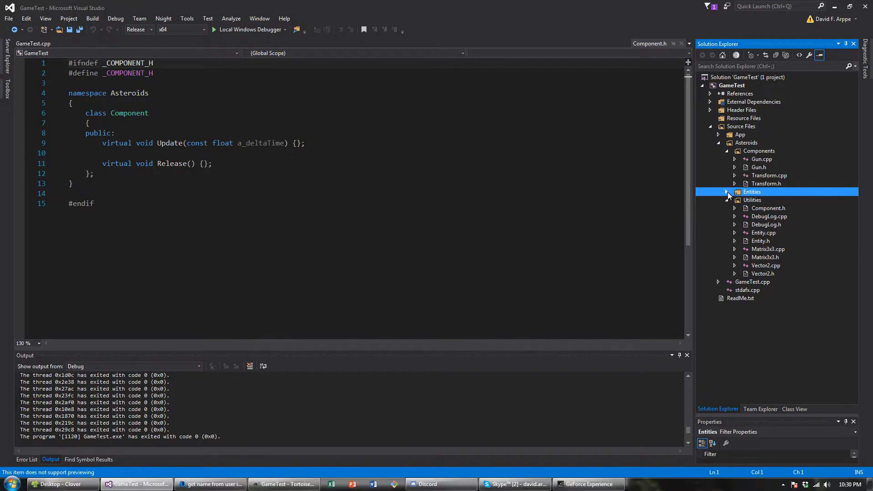
{"action": "left_click", "coordinate": [728, 192]}
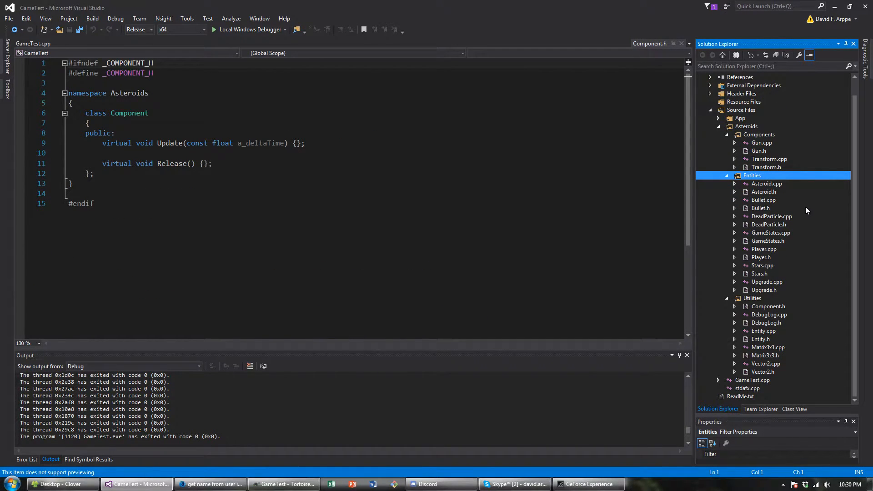
Step: Step through Gun.cpp, Asteroid.cpp/.h and Bullet.cpp, then land on the DeadParticle.h header
{"action": "left_click", "coordinate": [762, 143]}
{"action": "left_click", "coordinate": [764, 184]}
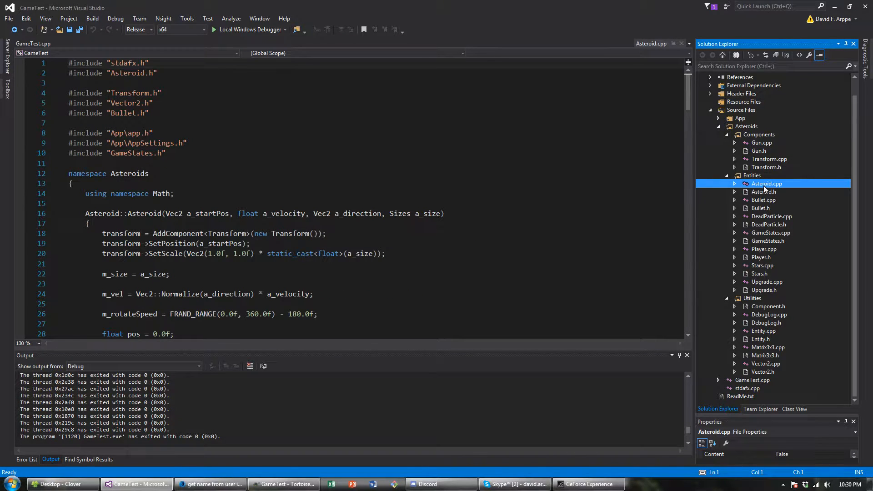
{"action": "left_click", "coordinate": [762, 192]}
{"action": "left_click", "coordinate": [762, 201]}
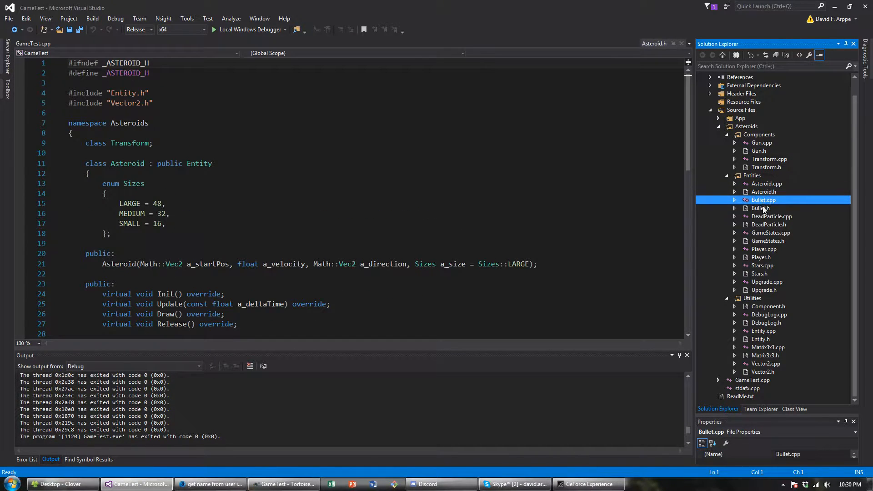
{"action": "left_click", "coordinate": [765, 226]}
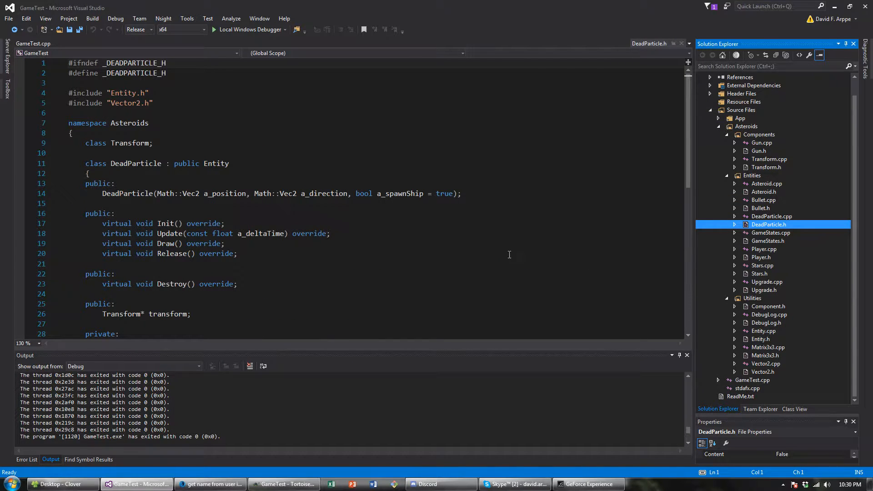
Step: Highlight the Entity base class and the overridden Init, Update, Draw and Release declarations in turn
{"action": "left_click_drag", "start_coordinate": [244, 253], "coordinate": [80, 226]}
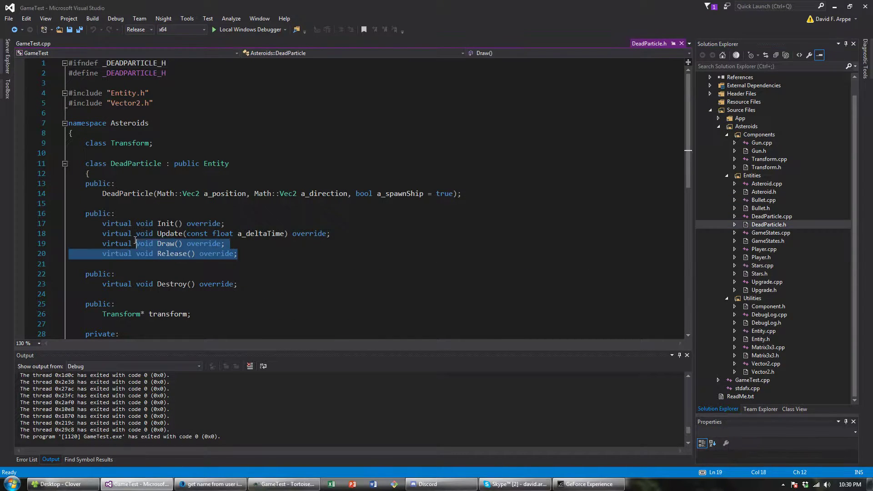
{"action": "double_click", "coordinate": [206, 164]}
{"action": "left_click_drag", "start_coordinate": [244, 257], "coordinate": [104, 224]}
{"action": "double_click", "coordinate": [196, 234]}
{"action": "double_click", "coordinate": [168, 224]}
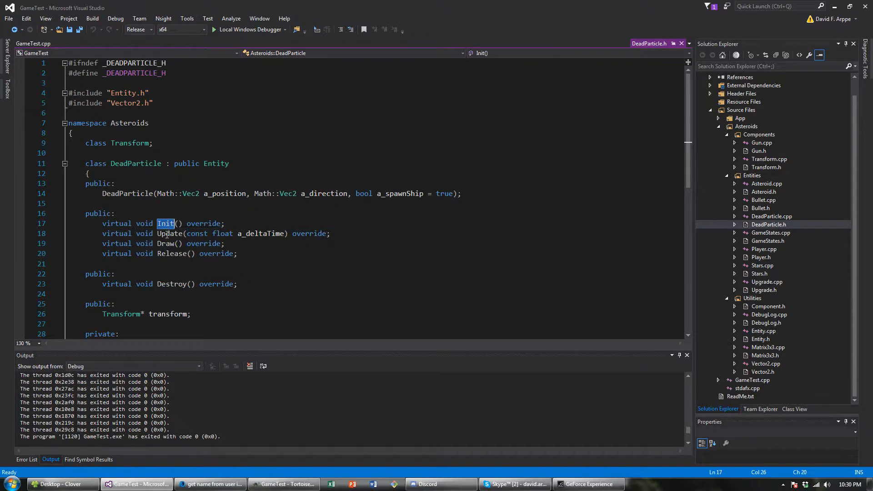
{"action": "double_click", "coordinate": [165, 244]}
{"action": "triple_click", "coordinate": [172, 254]}
{"action": "double_click", "coordinate": [167, 225]}
{"action": "triple_click", "coordinate": [252, 255]}
{"action": "double_click", "coordinate": [172, 254]}
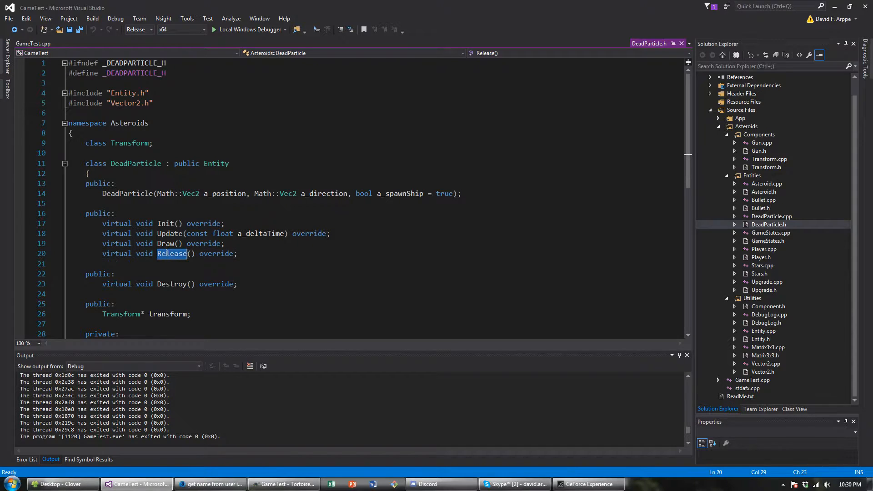
{"action": "triple_click", "coordinate": [175, 244]}
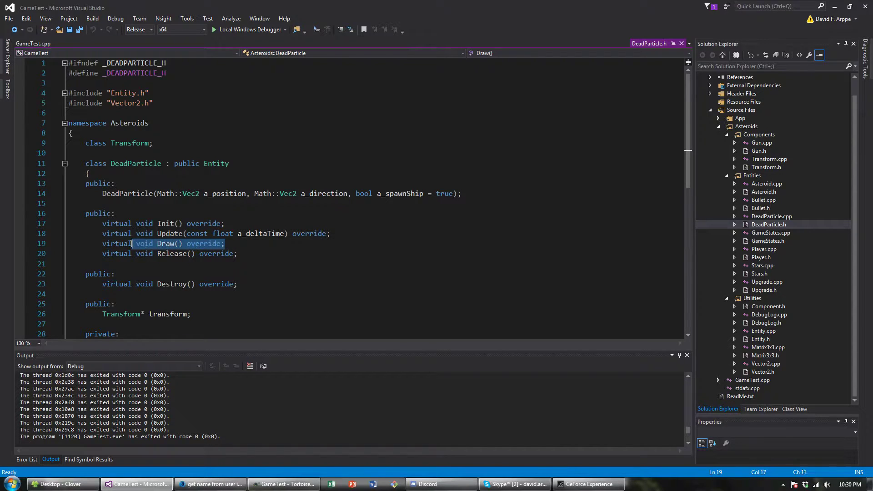
{"action": "double_click", "coordinate": [170, 233]}
{"action": "double_click", "coordinate": [166, 224]}
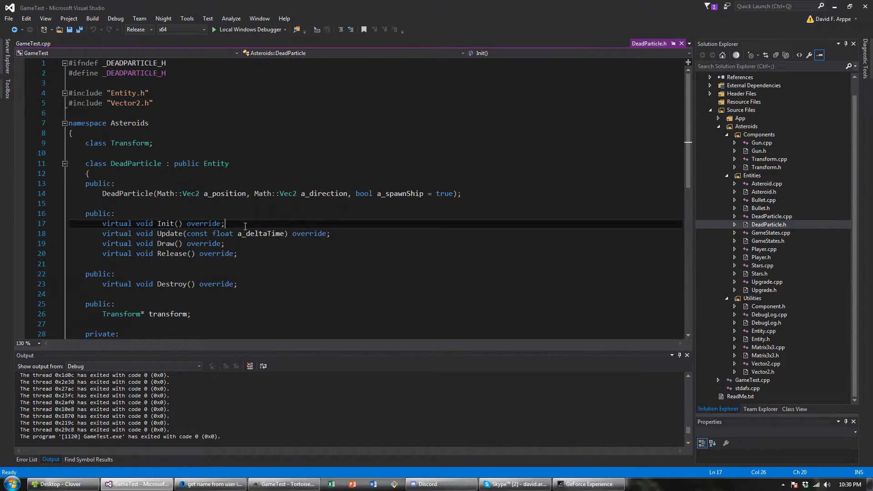
{"action": "left_click_drag", "start_coordinate": [225, 224], "coordinate": [102, 224]}
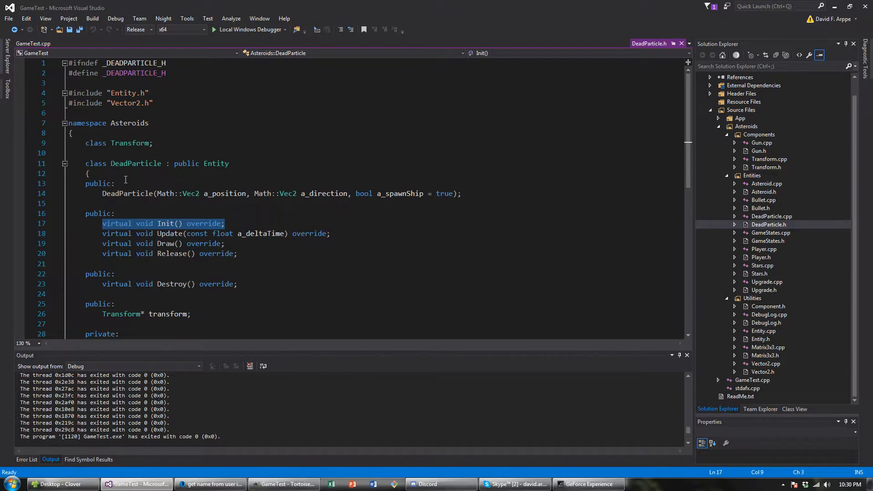
Step: Flip to GameTest.cpp and back, highlight the DeadParticle constructor, then resume browsing the entity files
{"action": "left_click", "coordinate": [30, 44]}
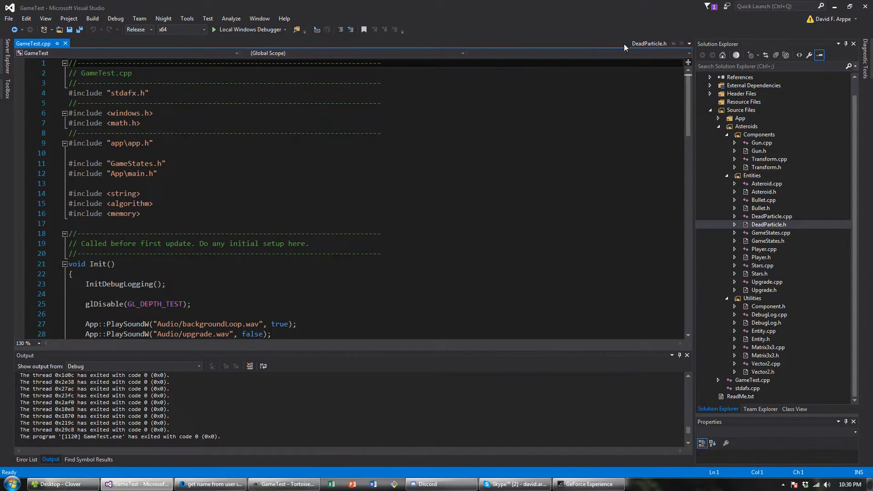
{"action": "left_click", "coordinate": [641, 45]}
{"action": "left_click", "coordinate": [256, 247]}
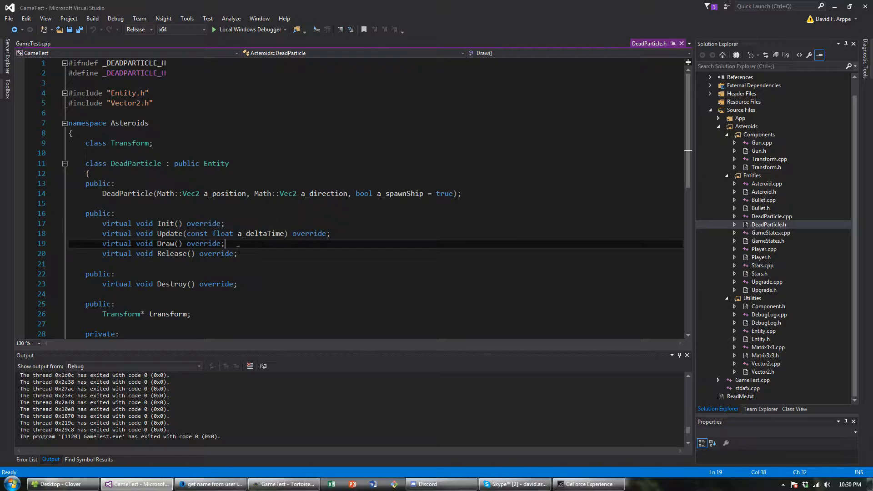
{"action": "key", "text": "Down"}
{"action": "double_click", "coordinate": [122, 194]}
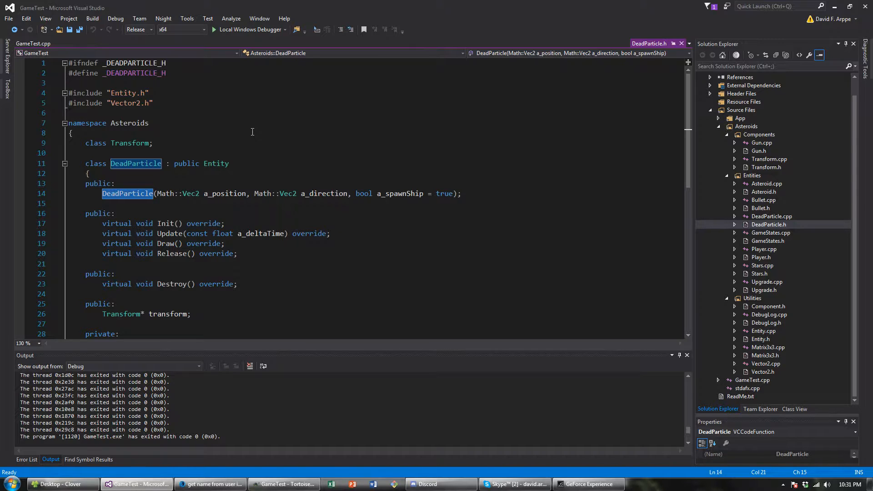
{"action": "left_click", "coordinate": [774, 280]}
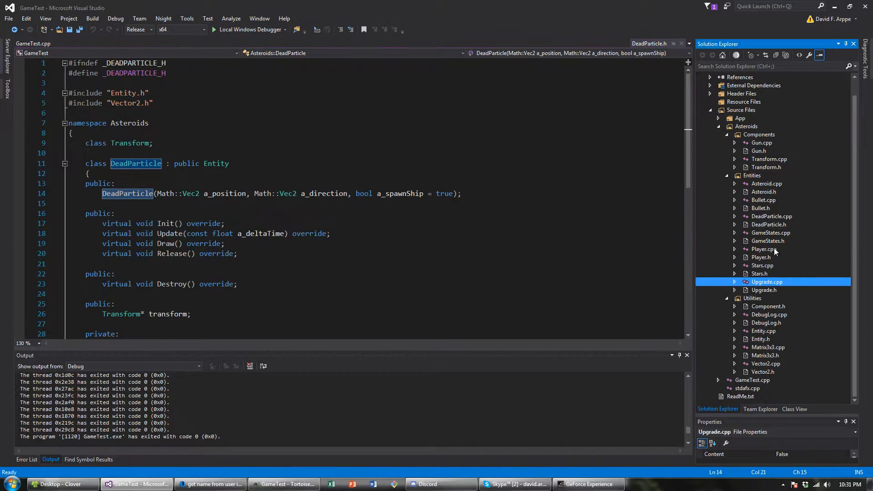
Step: Preview GameStates.cpp, keep GameStates.h open and look at its Entity base and static GetInstance declaration
{"action": "left_click", "coordinate": [778, 241]}
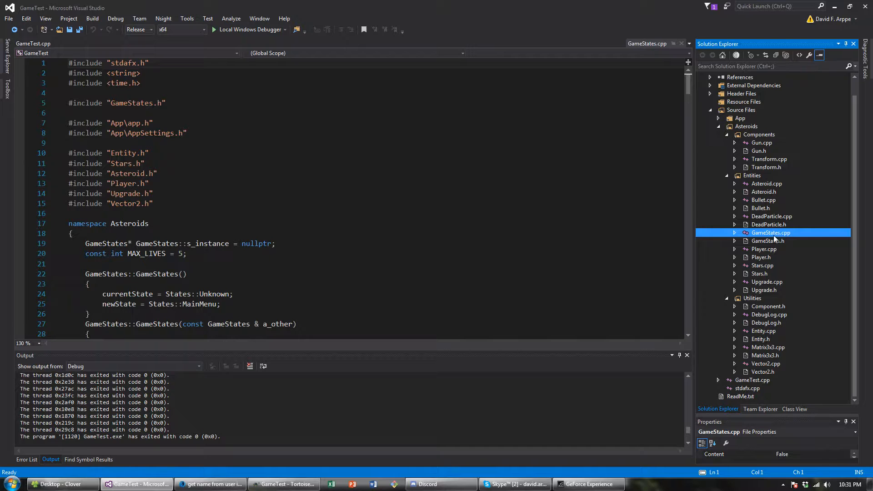
{"action": "scroll", "coordinate": [432, 191], "scroll_direction": "down", "scroll_amount": 4}
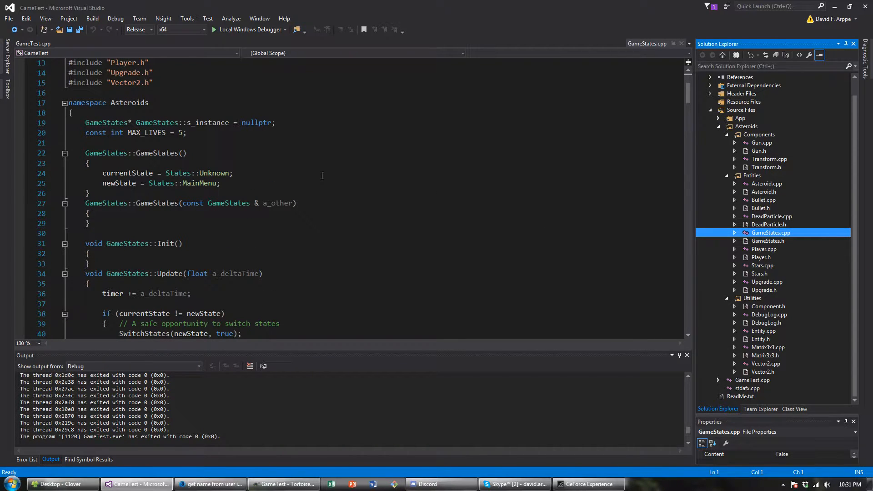
{"action": "double_click", "coordinate": [765, 241]}
{"action": "left_click", "coordinate": [215, 133]}
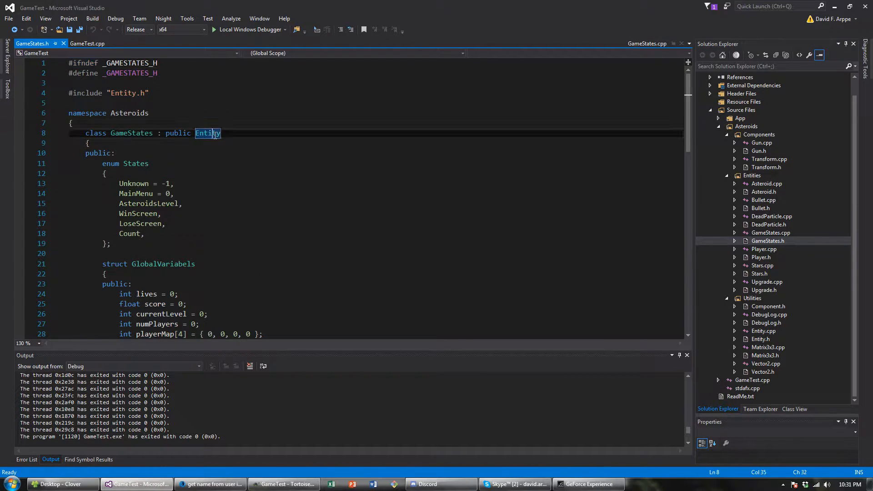
{"action": "scroll", "coordinate": [289, 182], "scroll_direction": "down", "scroll_amount": 4}
{"action": "scroll", "coordinate": [297, 195], "scroll_direction": "down", "scroll_amount": 3}
{"action": "scroll", "coordinate": [299, 201], "scroll_direction": "down", "scroll_amount": 2}
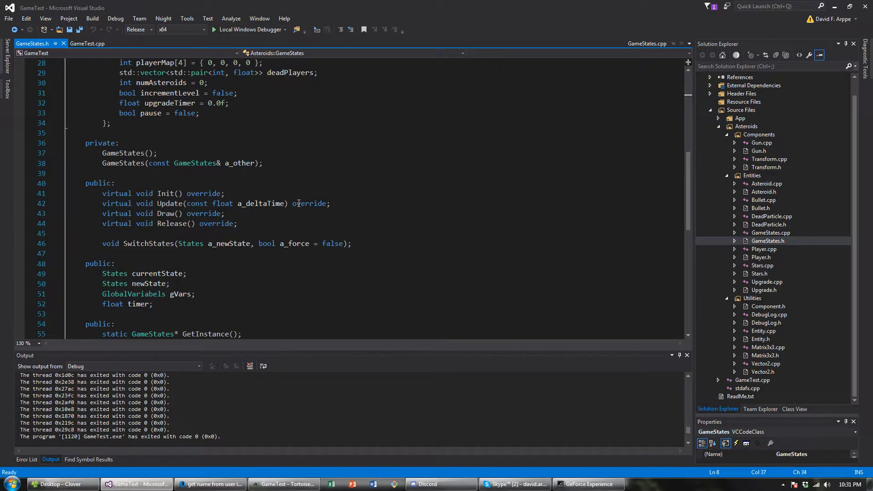
{"action": "scroll", "coordinate": [298, 203], "scroll_direction": "down", "scroll_amount": 2}
{"action": "left_click", "coordinate": [205, 243]}
{"action": "left_click_drag", "start_coordinate": [242, 274], "coordinate": [99, 273]}
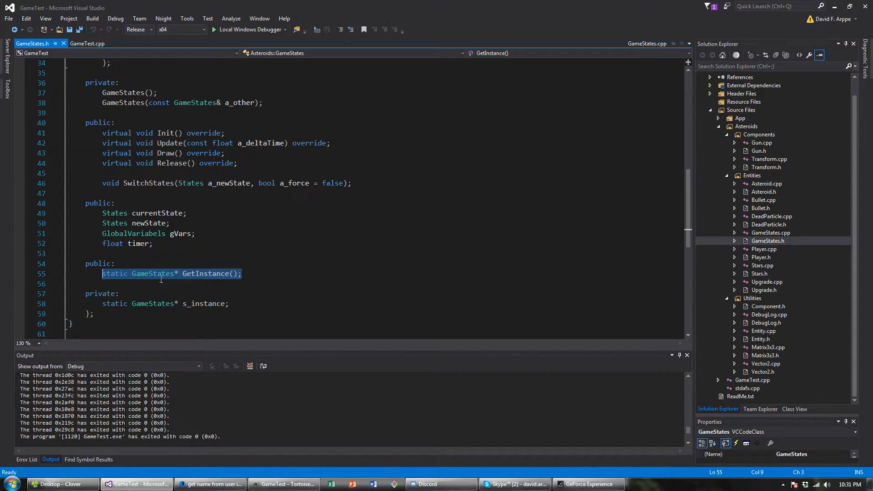
{"action": "key", "text": "ctrl+Right"}
{"action": "key", "text": "ctrl+Right"}
{"action": "key", "text": "ctrl+Right"}
{"action": "key", "text": "ctrl+Right"}
{"action": "scroll", "coordinate": [184, 214], "scroll_direction": "up", "scroll_amount": 4}
{"action": "scroll", "coordinate": [185, 213], "scroll_direction": "up", "scroll_amount": 3}
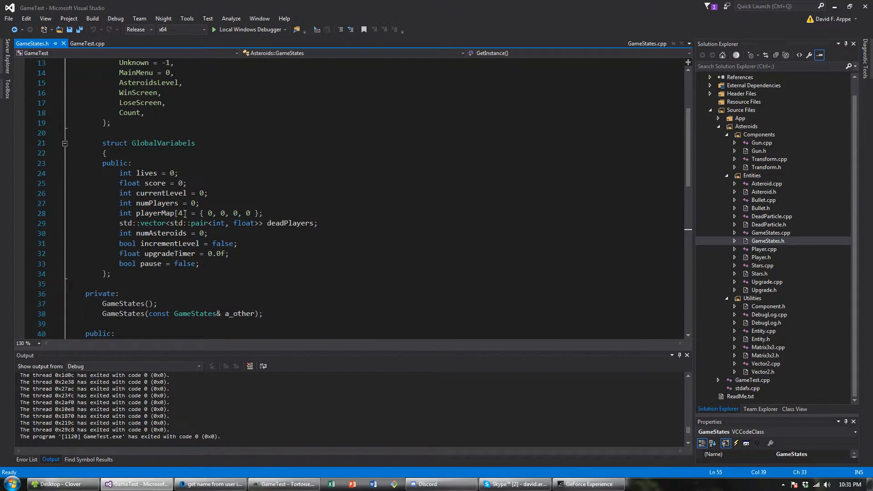
{"action": "scroll", "coordinate": [184, 213], "scroll_direction": "up", "scroll_amount": 1}
{"action": "scroll", "coordinate": [181, 204], "scroll_direction": "up", "scroll_amount": 2}
{"action": "scroll", "coordinate": [173, 185], "scroll_direction": "down", "scroll_amount": 5}
{"action": "scroll", "coordinate": [168, 168], "scroll_direction": "down", "scroll_amount": 1}
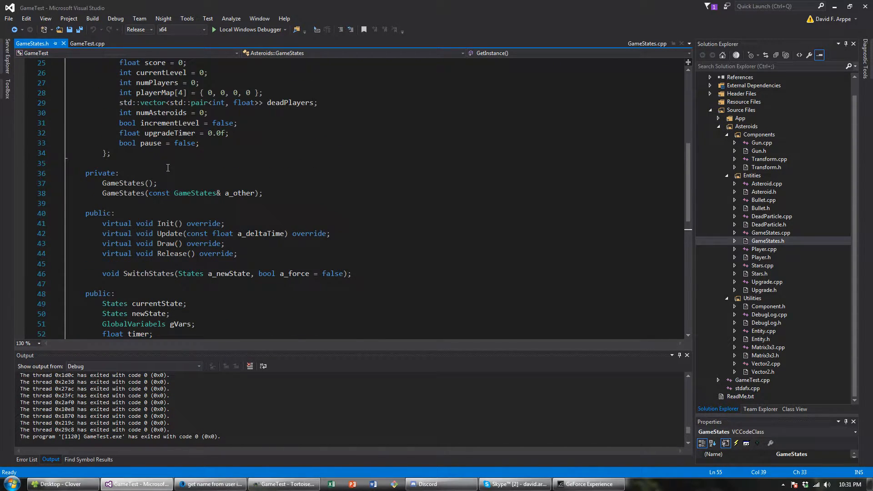
Step: Highlight the private constructors and the public GetInstance singleton section, then return to GameTest.cpp
{"action": "left_click_drag", "start_coordinate": [263, 193], "coordinate": [56, 181]}
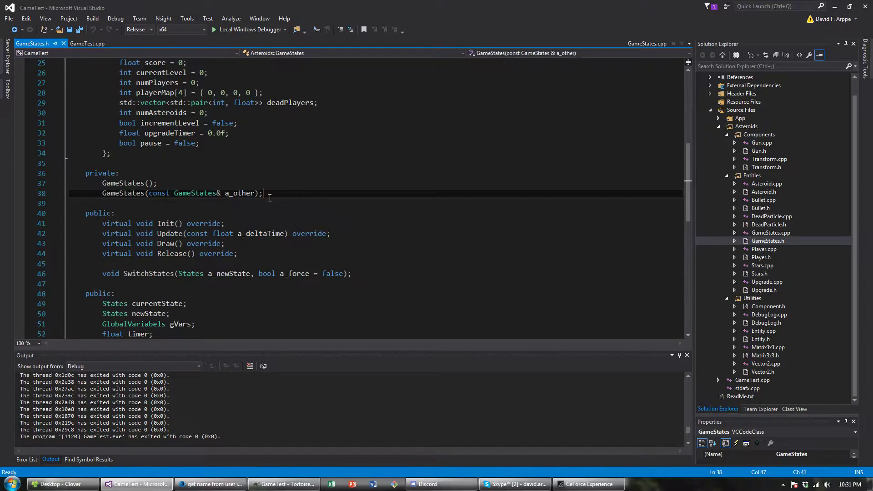
{"action": "left_click", "coordinate": [294, 202]}
{"action": "scroll", "coordinate": [294, 203], "scroll_direction": "down", "scroll_amount": 6}
{"action": "left_click_drag", "start_coordinate": [242, 183], "coordinate": [49, 172]}
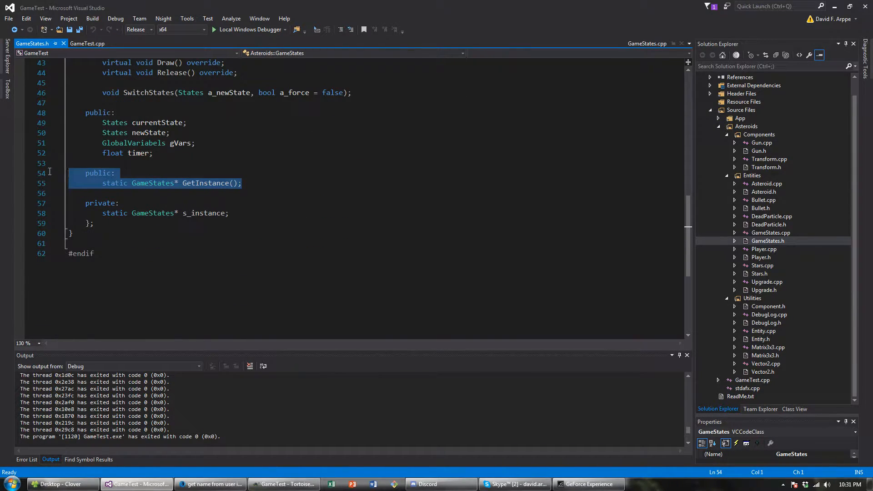
{"action": "left_click", "coordinate": [201, 183]}
{"action": "double_click", "coordinate": [201, 183]}
{"action": "left_click_drag", "start_coordinate": [243, 183], "coordinate": [68, 173]}
{"action": "double_click", "coordinate": [214, 183]}
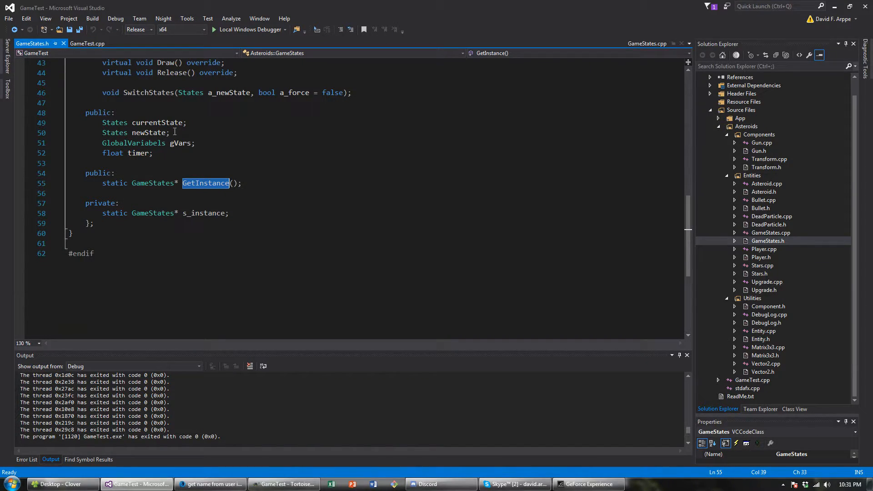
{"action": "left_click", "coordinate": [76, 44]}
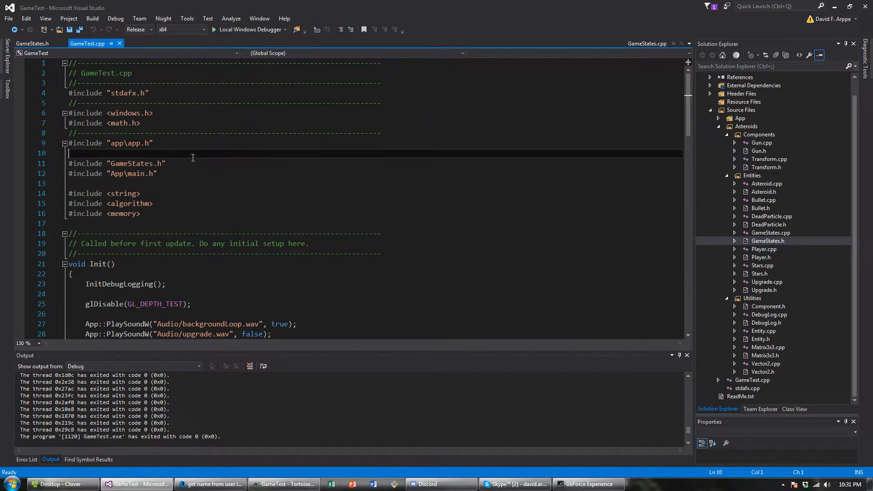
Step: Highlight the app.h include and the whole GetInstance call inside GameTest.cpp's Init
{"action": "left_click_drag", "start_coordinate": [68, 153], "coordinate": [69, 142]}
{"action": "left_click_drag", "start_coordinate": [165, 163], "coordinate": [69, 163]}
{"action": "scroll", "coordinate": [215, 179], "scroll_direction": "down", "scroll_amount": 1}
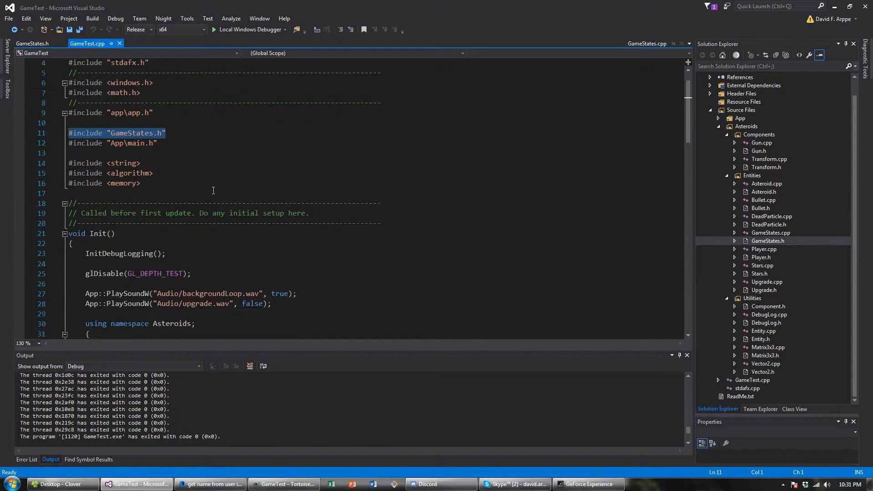
{"action": "scroll", "coordinate": [215, 179], "scroll_direction": "down", "scroll_amount": 3}
{"action": "scroll", "coordinate": [214, 180], "scroll_direction": "down", "scroll_amount": 2}
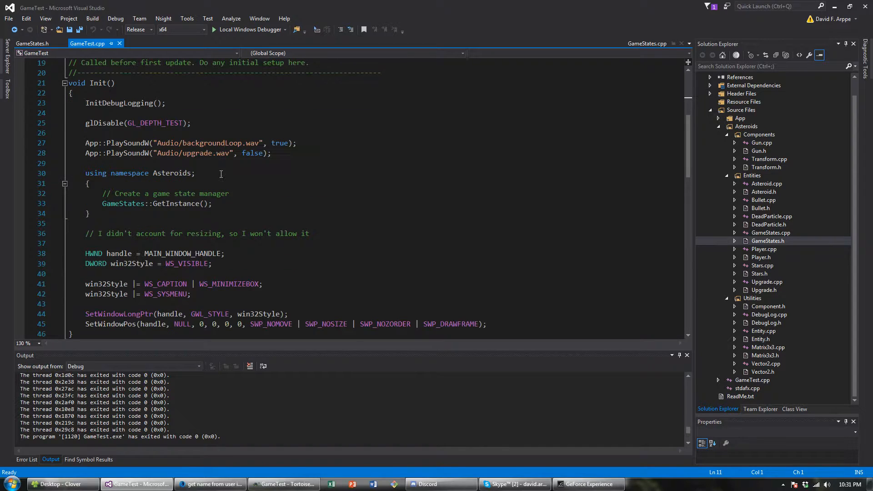
{"action": "left_click", "coordinate": [275, 172]}
{"action": "double_click", "coordinate": [176, 203]}
{"action": "scroll", "coordinate": [230, 198], "scroll_direction": "down", "scroll_amount": 2}
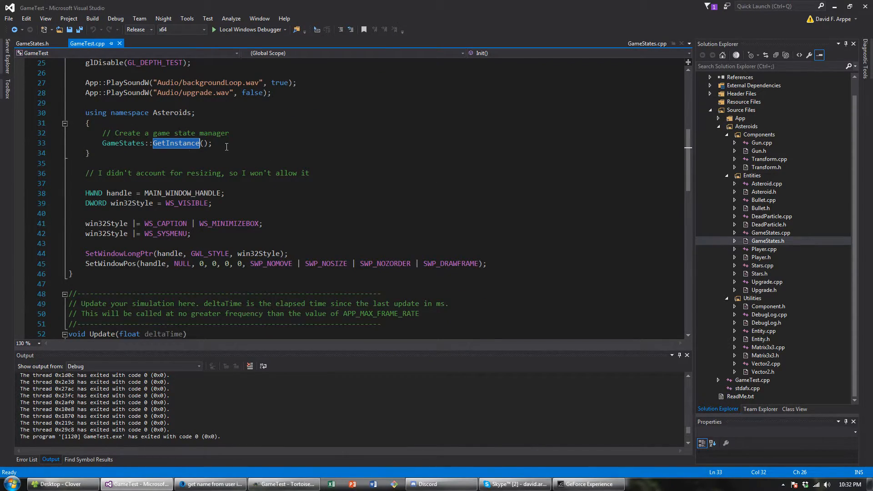
{"action": "key", "text": "End"}
{"action": "key", "text": "shift+Home"}
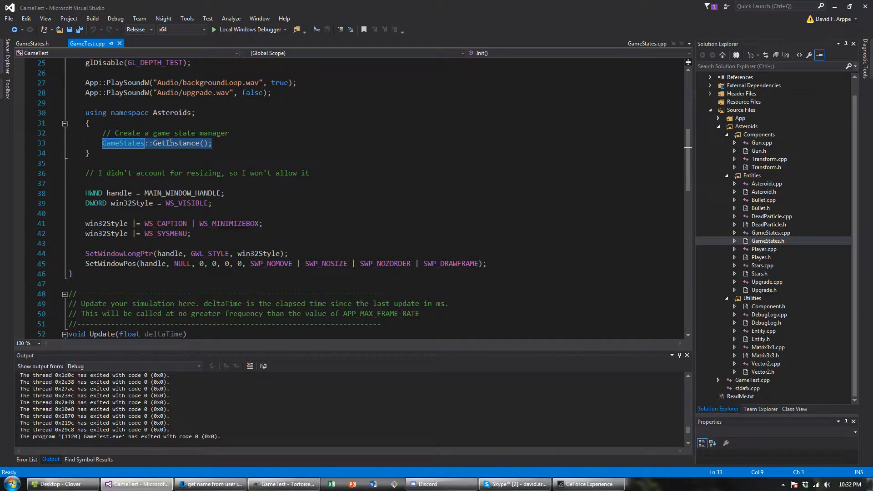
{"action": "double_click", "coordinate": [168, 143]}
{"action": "scroll", "coordinate": [201, 143], "scroll_direction": "down", "scroll_amount": 1}
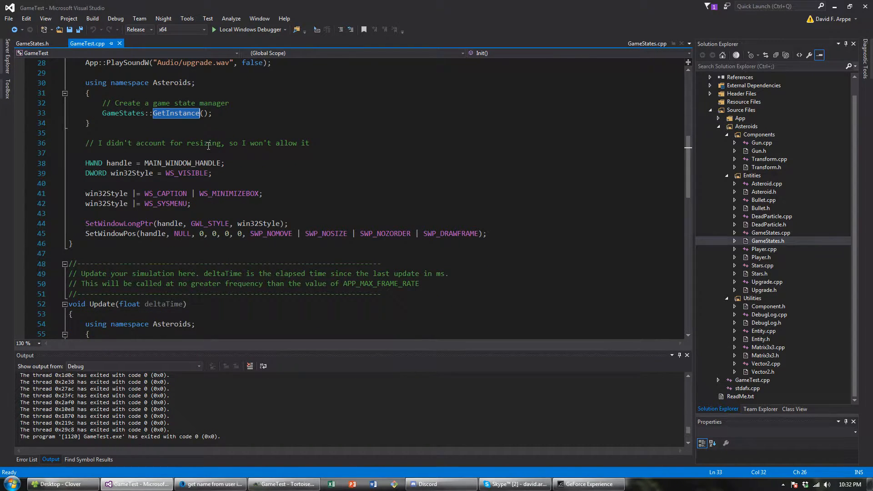
{"action": "scroll", "coordinate": [207, 147], "scroll_direction": "down", "scroll_amount": 1}
{"action": "scroll", "coordinate": [219, 152], "scroll_direction": "down", "scroll_amount": 1}
{"action": "scroll", "coordinate": [228, 156], "scroll_direction": "up", "scroll_amount": 1}
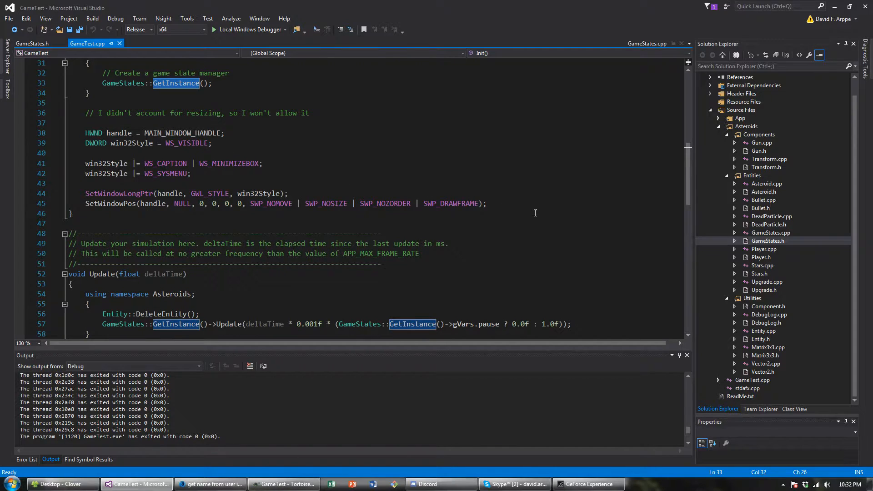
Step: Review the window-style setup on lines 38–45 and the Asteroids namespace, then select the Entity::DeleteEntity call on line 56
{"action": "left_click_drag", "start_coordinate": [491, 204], "coordinate": [80, 131]}
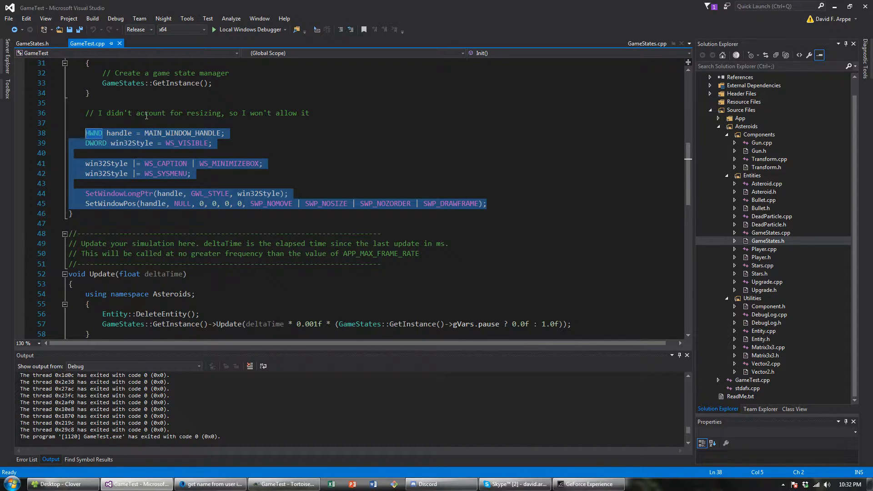
{"action": "left_click", "coordinate": [146, 118]}
{"action": "scroll", "coordinate": [364, 156], "scroll_direction": "down", "scroll_amount": 4}
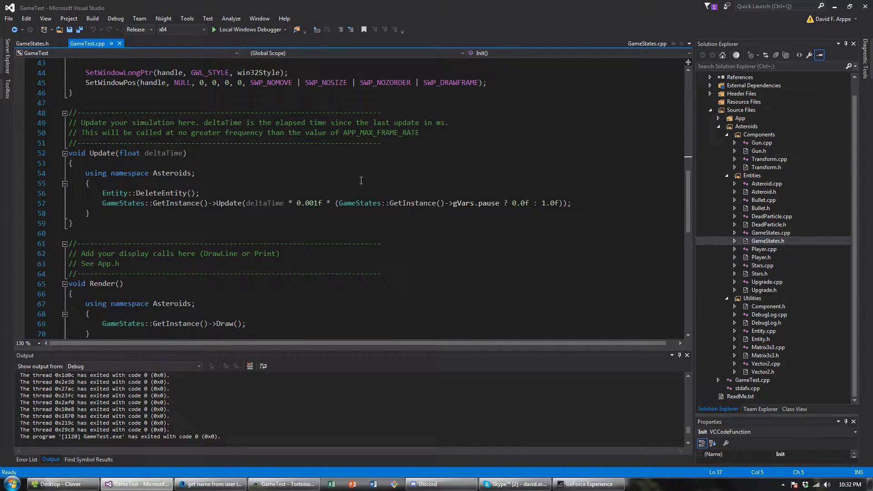
{"action": "double_click", "coordinate": [165, 175]}
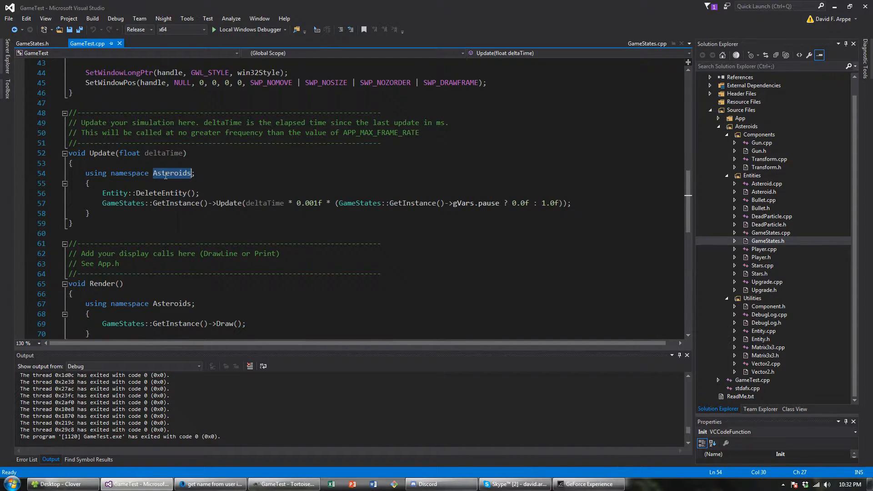
{"action": "double_click", "coordinate": [156, 194]}
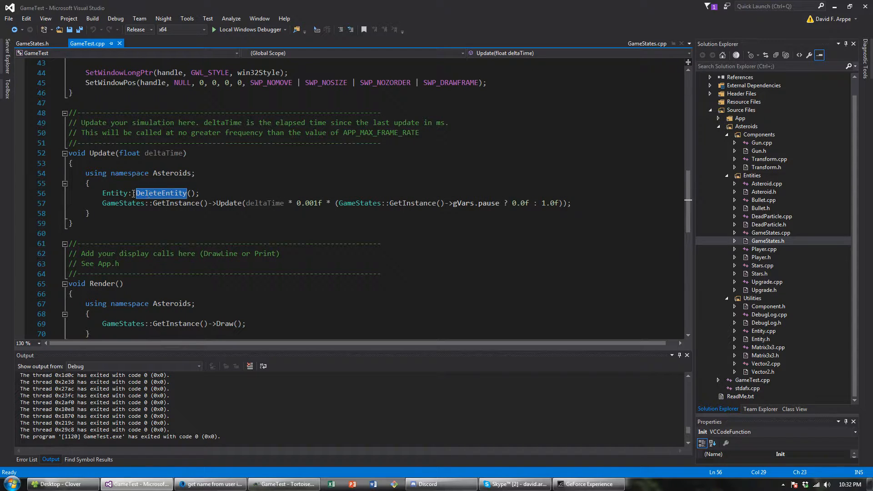
{"action": "mouse_move", "coordinate": [199, 193]}
{"action": "left_mouse_down"}
{"action": "mouse_move", "coordinate": [80, 196]}
{"action": "mouse_move", "coordinate": [104, 193]}
{"action": "left_mouse_up"}
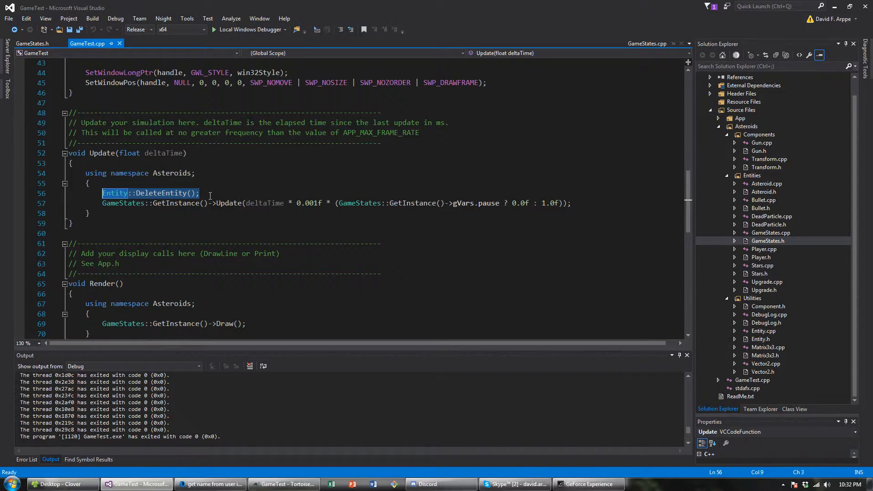
{"action": "double_click", "coordinate": [166, 194]}
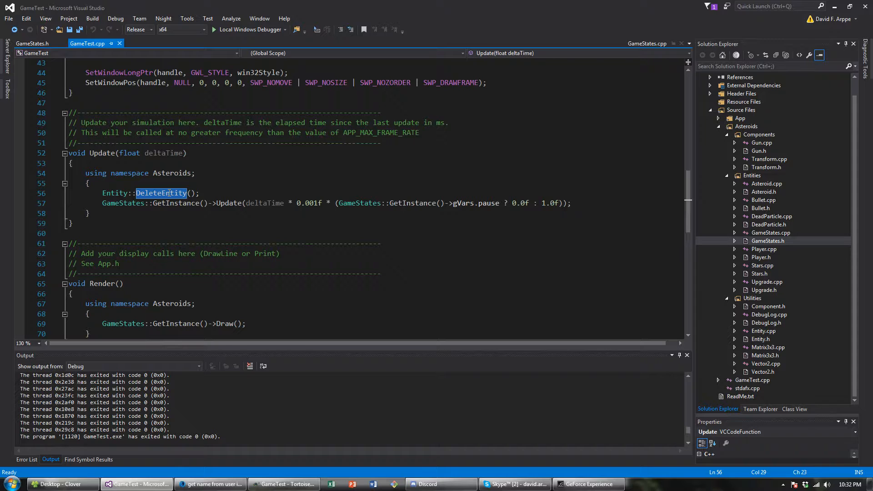
Step: Jump via F12 to Entity::DeleteEntity in Entity.cpp and select its erase statement and std::remove arguments
{"action": "key", "text": "F12"}
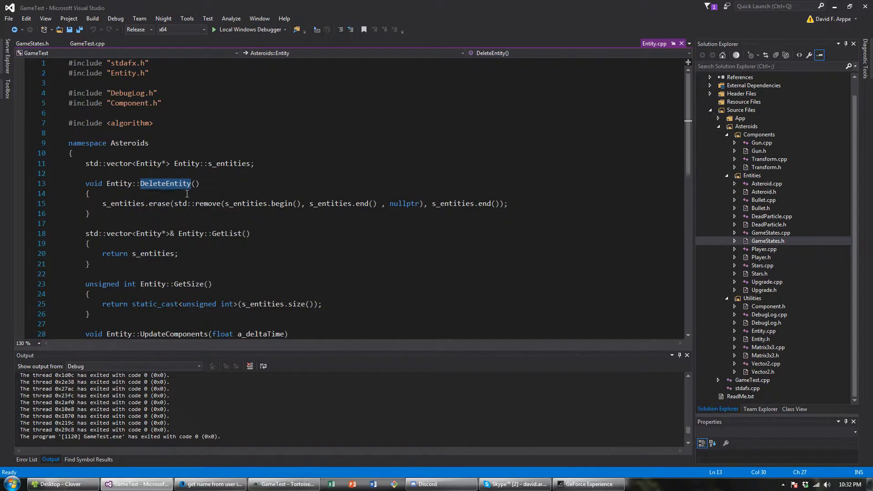
{"action": "left_click", "coordinate": [159, 203]}
{"action": "mouse_move", "coordinate": [509, 204]}
{"action": "left_mouse_down"}
{"action": "mouse_move", "coordinate": [133, 194]}
{"action": "mouse_move", "coordinate": [97, 203]}
{"action": "left_mouse_up"}
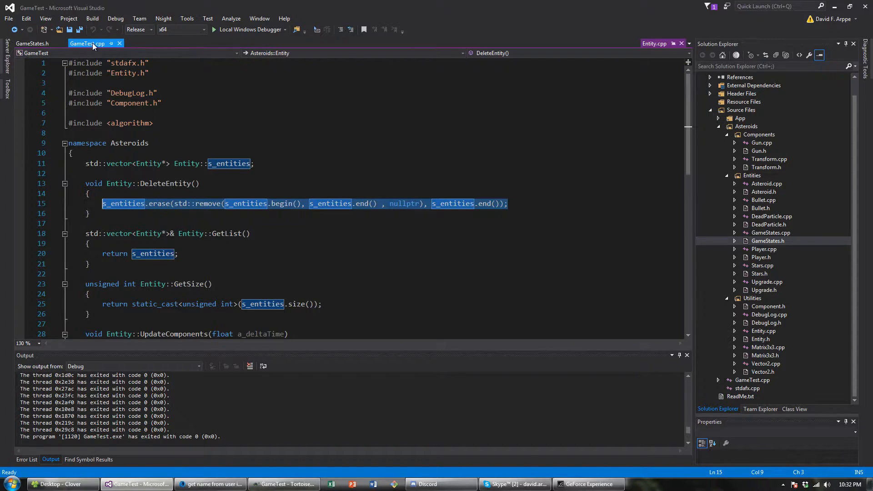
{"action": "left_click", "coordinate": [159, 204]}
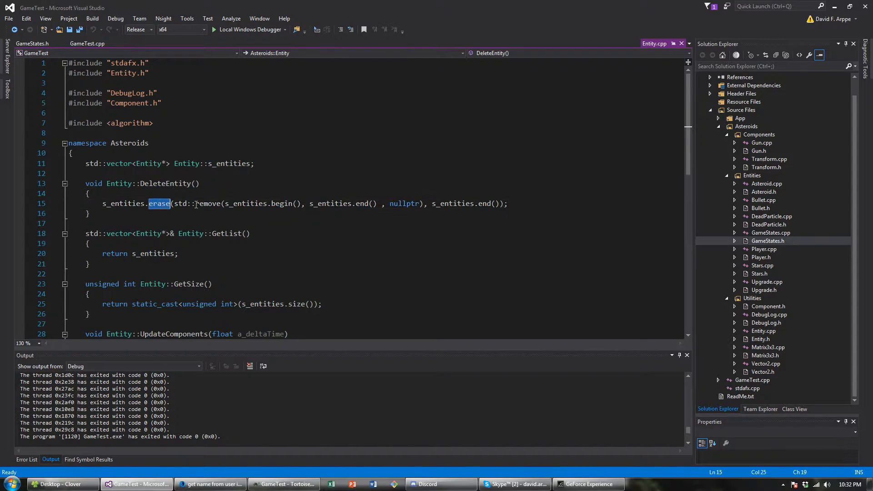
{"action": "left_click_drag", "start_coordinate": [166, 204], "coordinate": [377, 203]}
Step: Highlight nullptr, the erase call and the std::remove call on line 15, then return to GameTest.cpp at line 58
{"action": "left_click", "coordinate": [438, 204]}
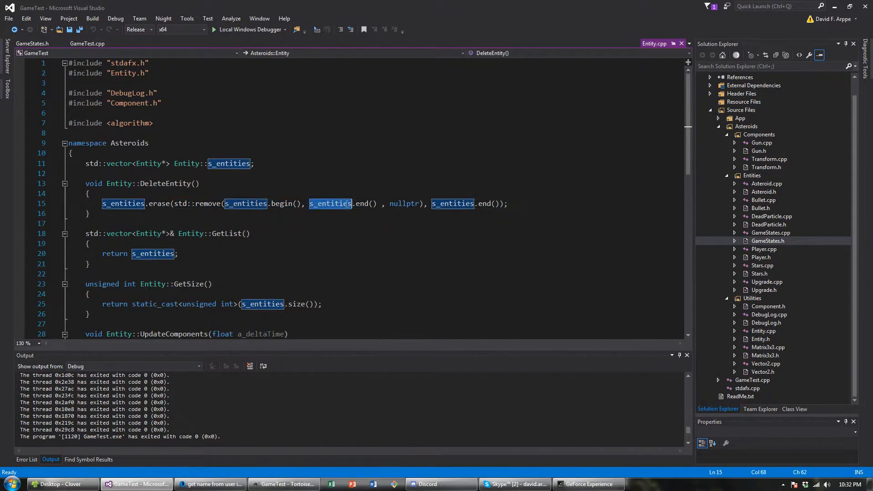
{"action": "double_click", "coordinate": [404, 203]}
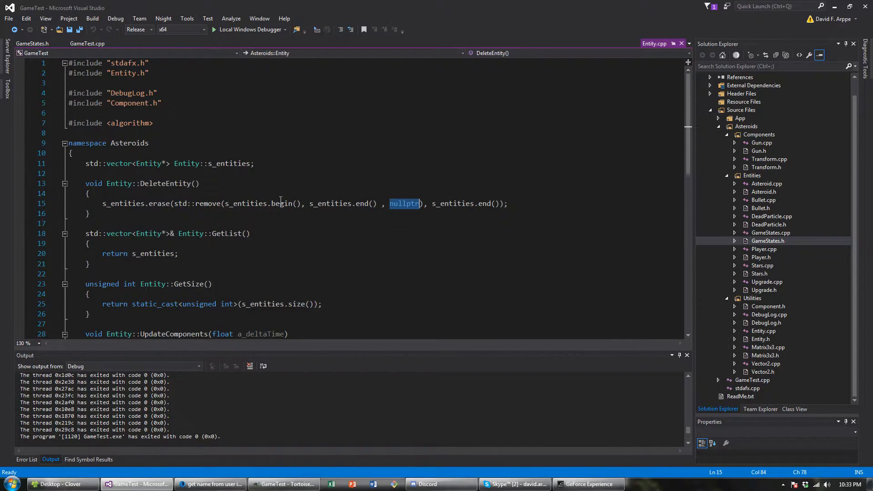
{"action": "double_click", "coordinate": [159, 204]}
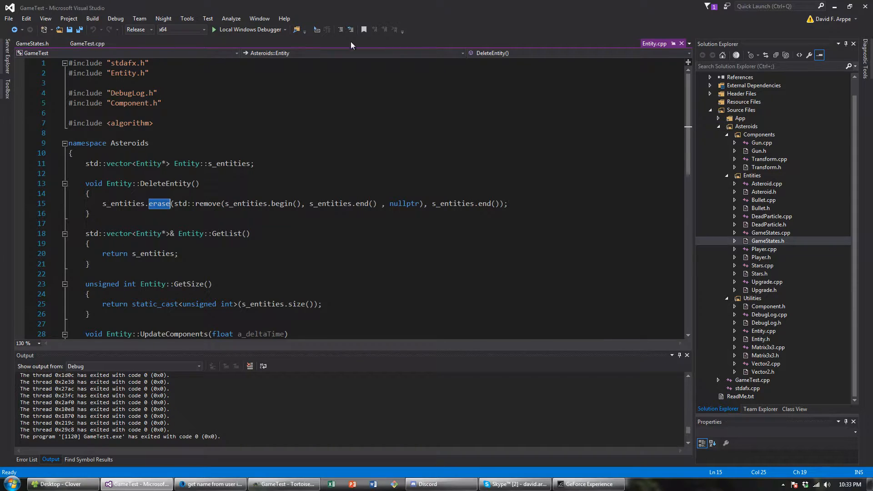
{"action": "left_click_drag", "start_coordinate": [173, 203], "coordinate": [508, 204]}
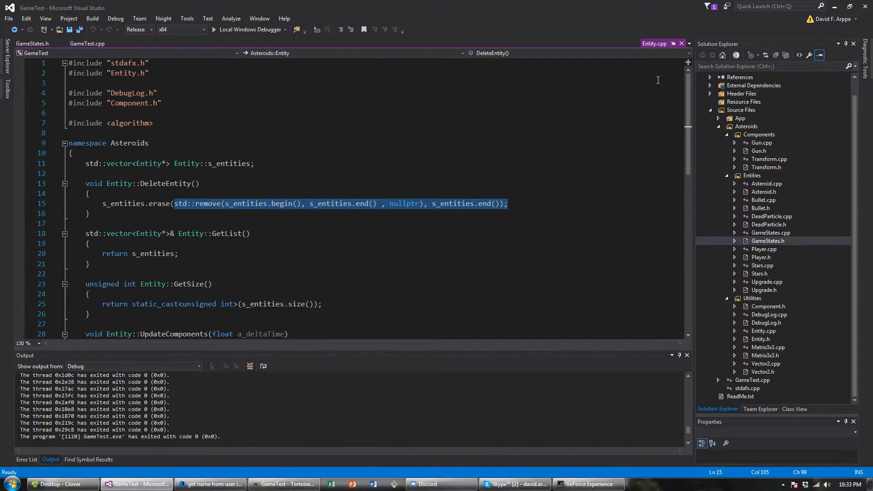
{"action": "left_click", "coordinate": [87, 42]}
{"action": "left_click", "coordinate": [271, 213]}
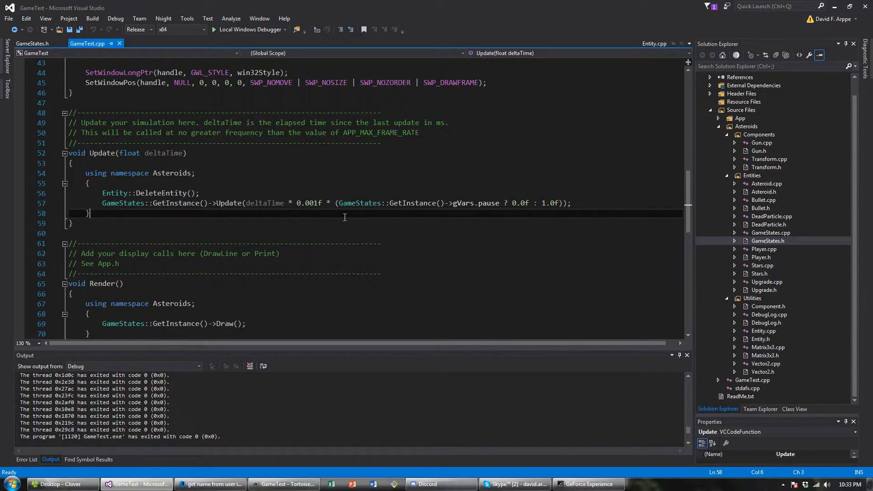
{"action": "scroll", "coordinate": [347, 216], "scroll_direction": "down", "scroll_amount": 2}
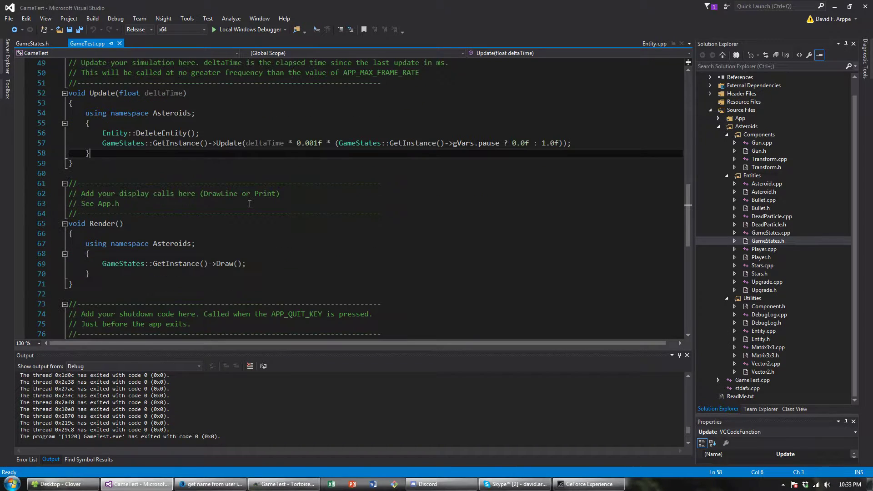
{"action": "double_click", "coordinate": [228, 143]}
{"action": "double_click", "coordinate": [263, 143]}
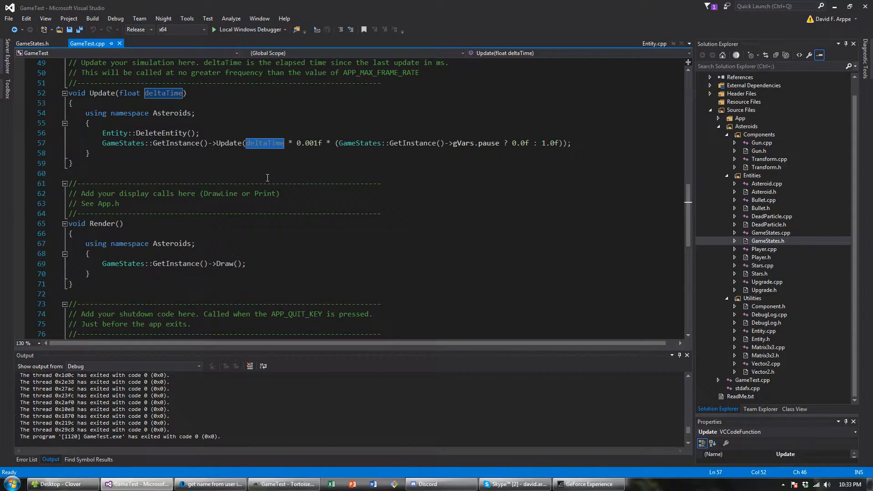
{"action": "scroll", "coordinate": [264, 143], "scroll_direction": "up", "scroll_amount": 2}
{"action": "double_click", "coordinate": [176, 154]}
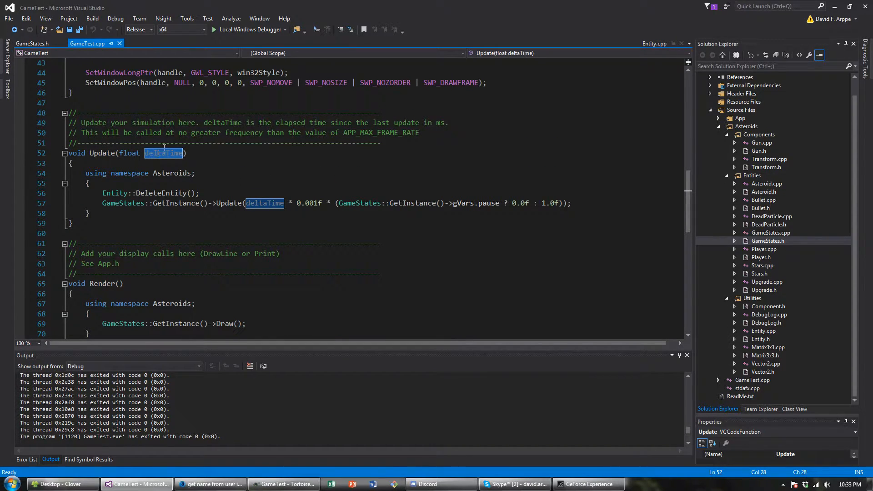
{"action": "double_click", "coordinate": [265, 203]}
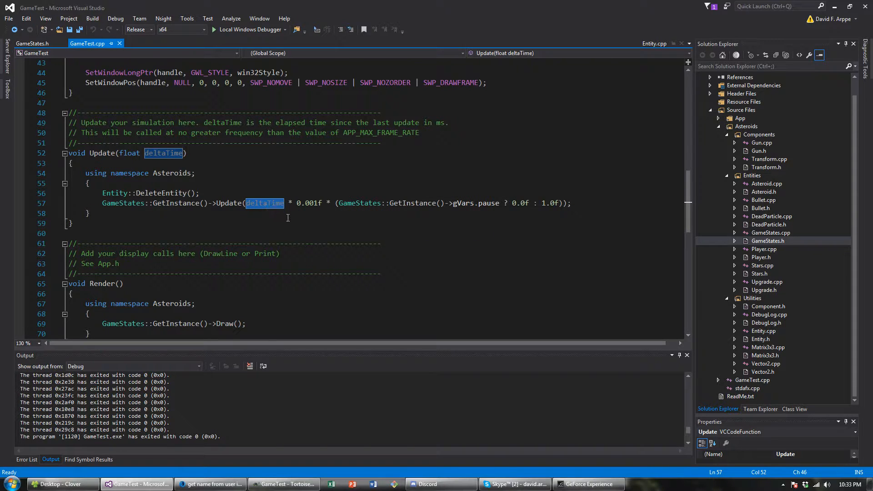
{"action": "left_click_drag", "start_coordinate": [323, 203], "coordinate": [246, 203]}
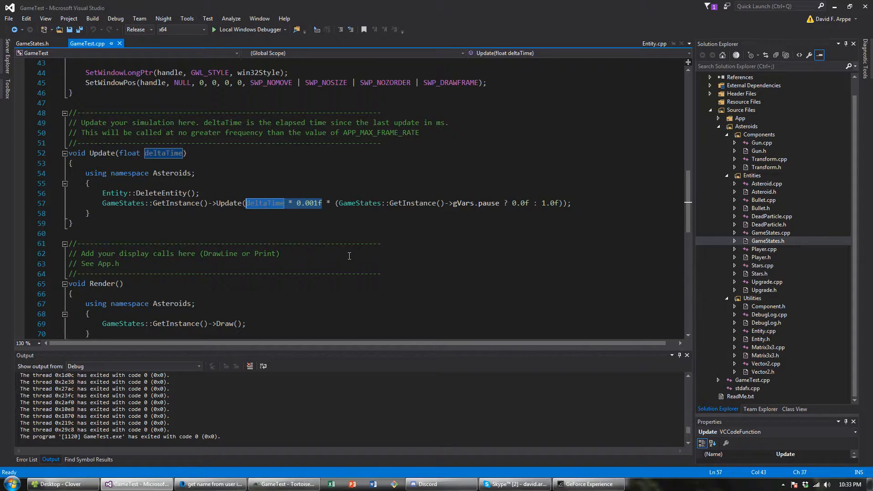
{"action": "double_click", "coordinate": [367, 206]}
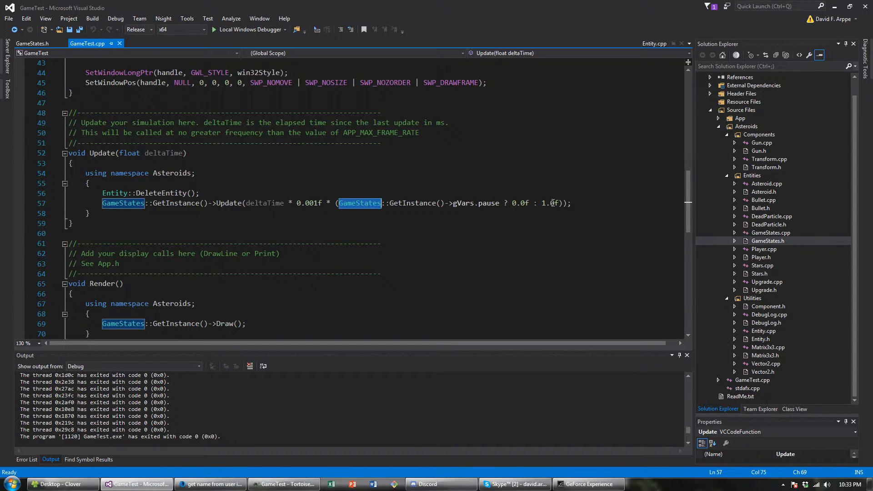
{"action": "left_click_drag", "start_coordinate": [572, 204], "coordinate": [338, 204]}
{"action": "left_click", "coordinate": [447, 227]}
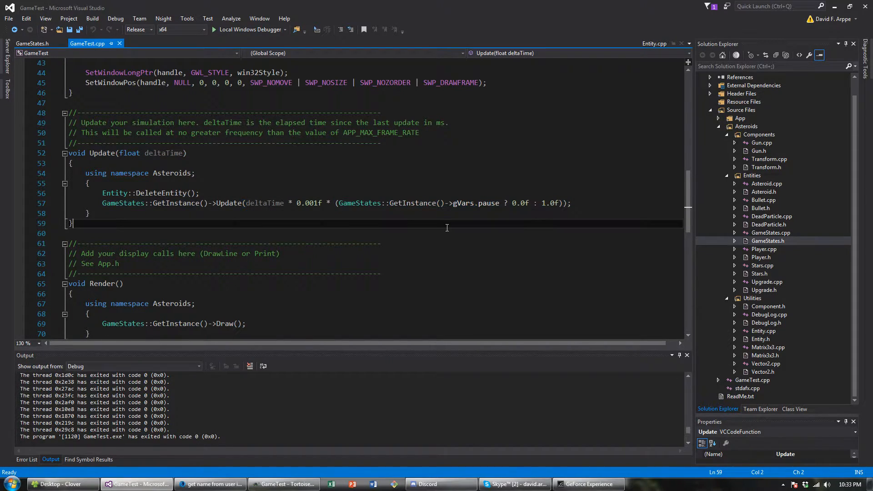
{"action": "double_click", "coordinate": [521, 202]}
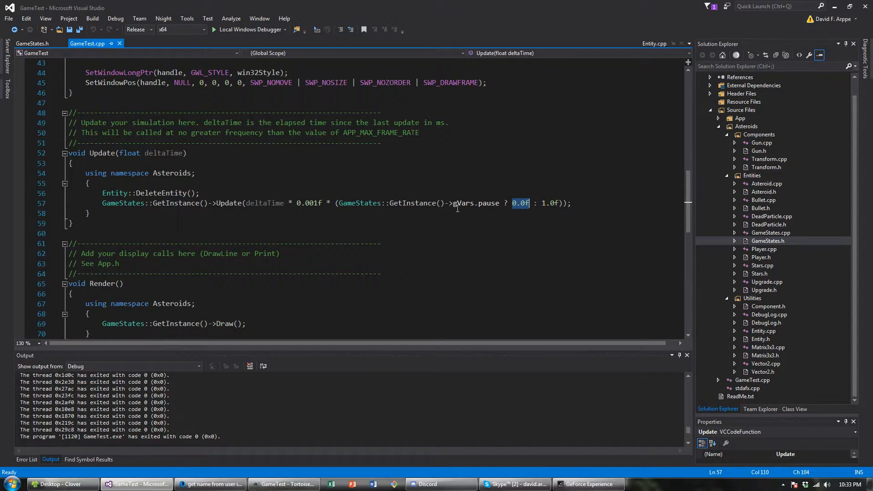
{"action": "key", "text": "Right"}
{"action": "key", "text": "ctrl+shift+Left"}
{"action": "left_click", "coordinate": [564, 203]}
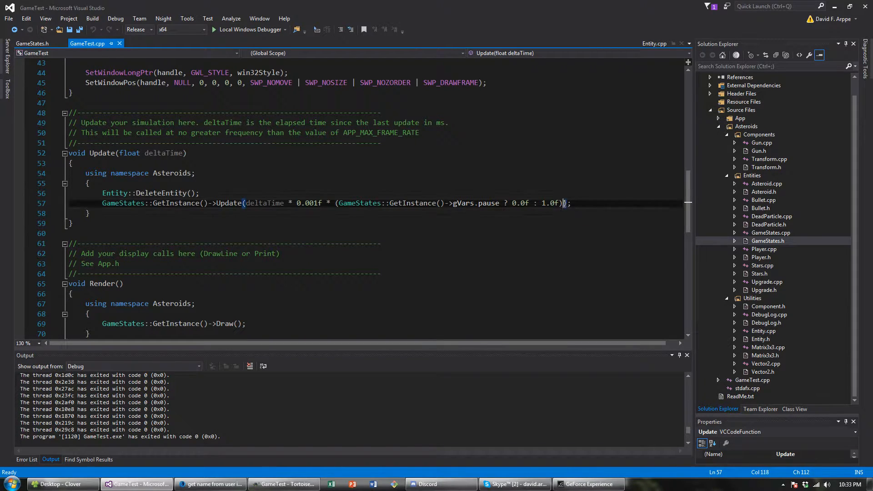
{"action": "left_click_drag", "start_coordinate": [563, 202], "coordinate": [245, 203]}
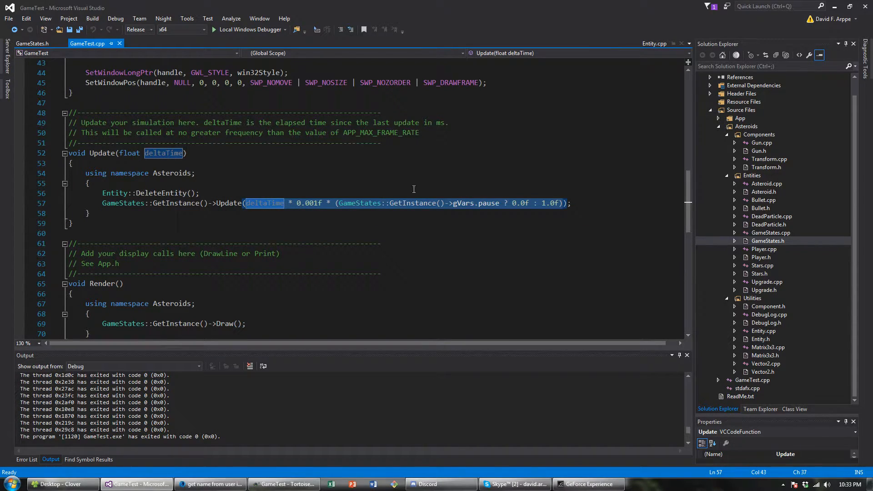
{"action": "left_click", "coordinate": [382, 173]}
{"action": "scroll", "coordinate": [360, 207], "scroll_direction": "down", "scroll_amount": 1}
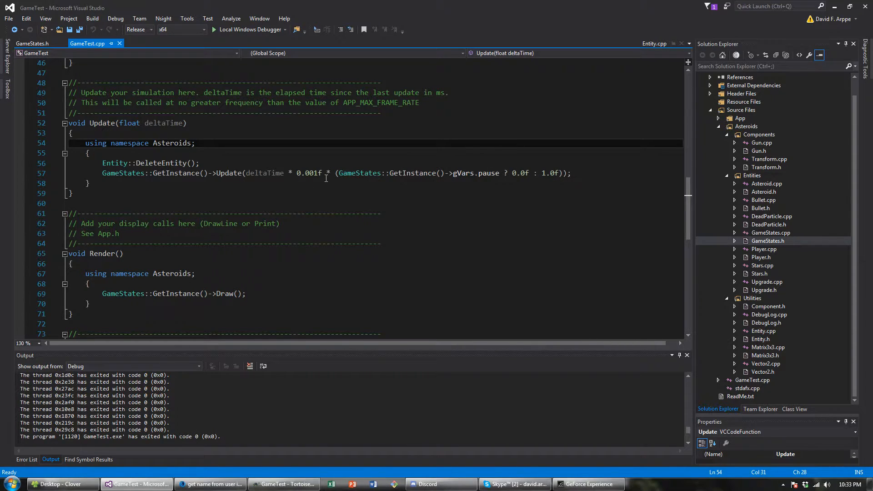
{"action": "double_click", "coordinate": [266, 172]}
{"action": "scroll", "coordinate": [264, 232], "scroll_direction": "down", "scroll_amount": 2}
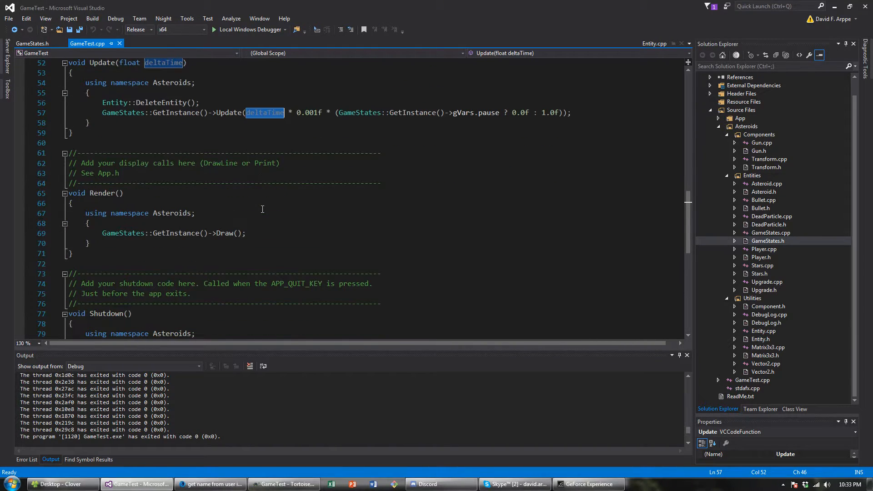
{"action": "left_click", "coordinate": [265, 233]}
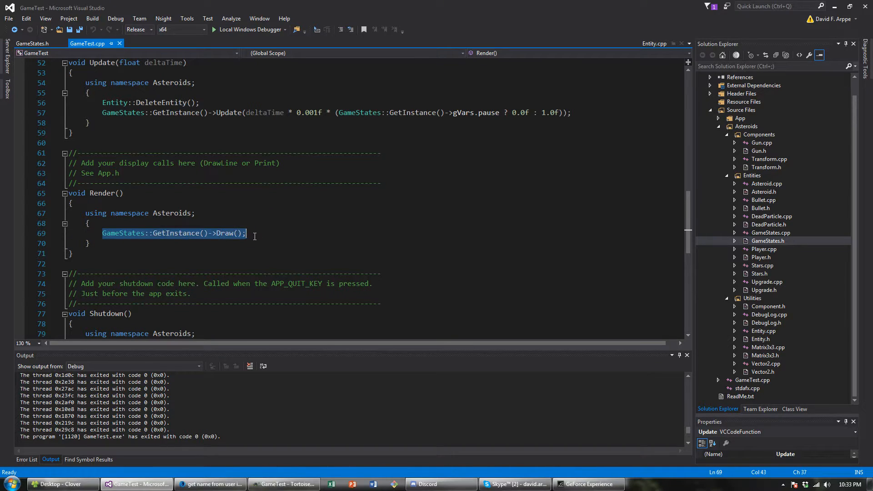
{"action": "double_click", "coordinate": [223, 235]}
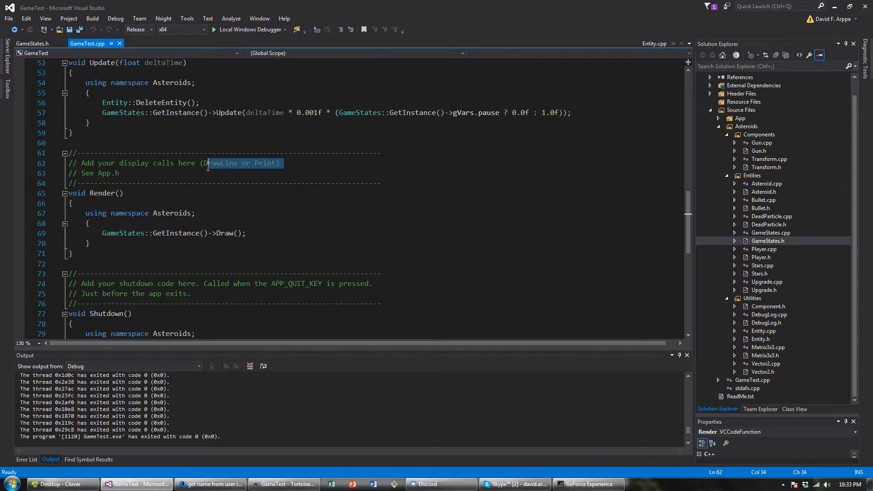
{"action": "left_click_drag", "start_coordinate": [300, 168], "coordinate": [199, 164]}
{"action": "left_click", "coordinate": [250, 204]}
{"action": "left_click", "coordinate": [275, 164]}
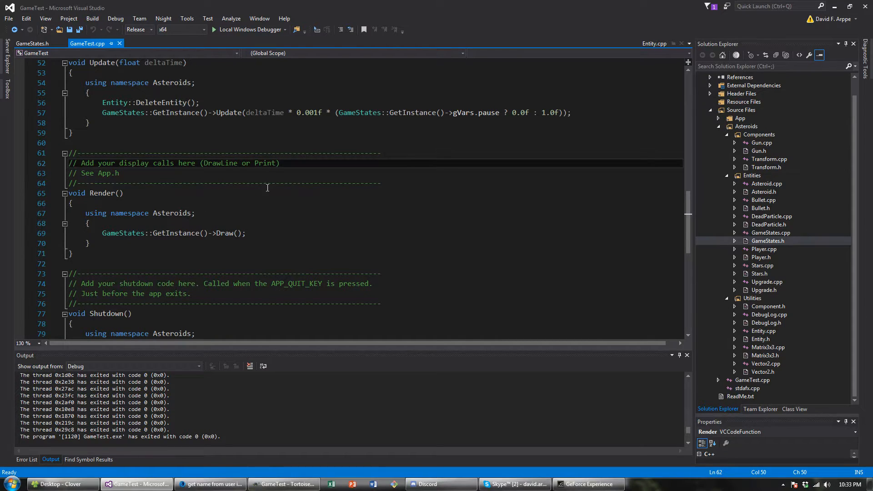
{"action": "double_click", "coordinate": [226, 234]}
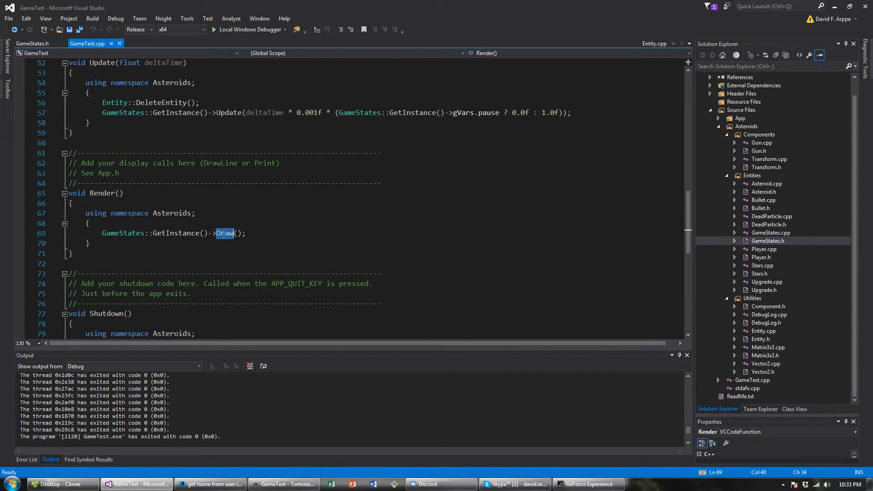
{"action": "left_click", "coordinate": [254, 237]}
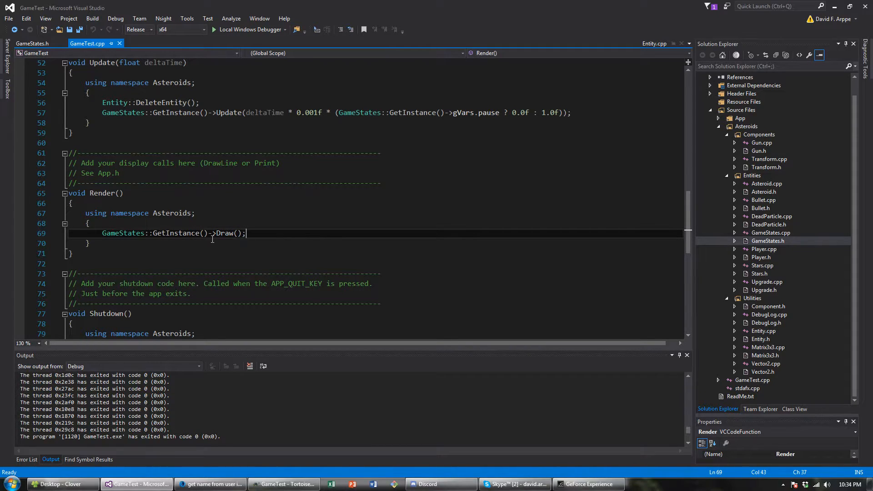
{"action": "double_click", "coordinate": [225, 234]}
{"action": "scroll", "coordinate": [342, 226], "scroll_direction": "down", "scroll_amount": 1}
{"action": "scroll", "coordinate": [471, 210], "scroll_direction": "down", "scroll_amount": 1}
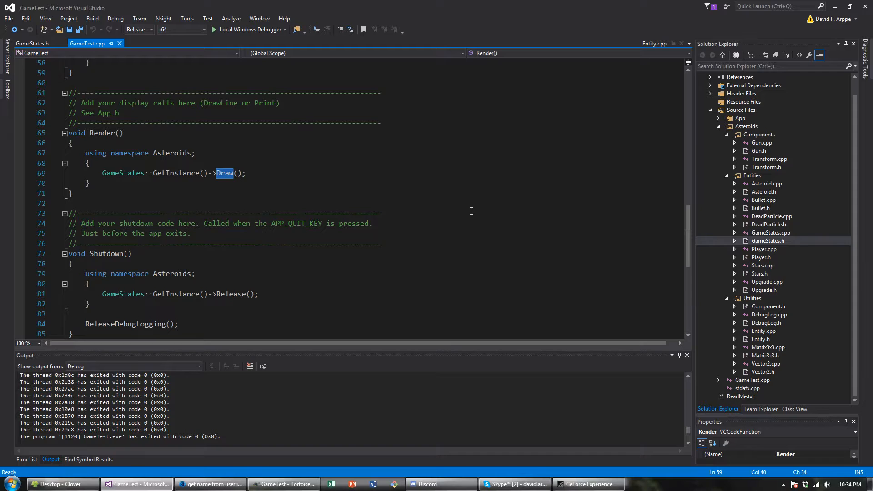
{"action": "scroll", "coordinate": [471, 211], "scroll_direction": "up", "scroll_amount": 1}
{"action": "left_click", "coordinate": [273, 209]}
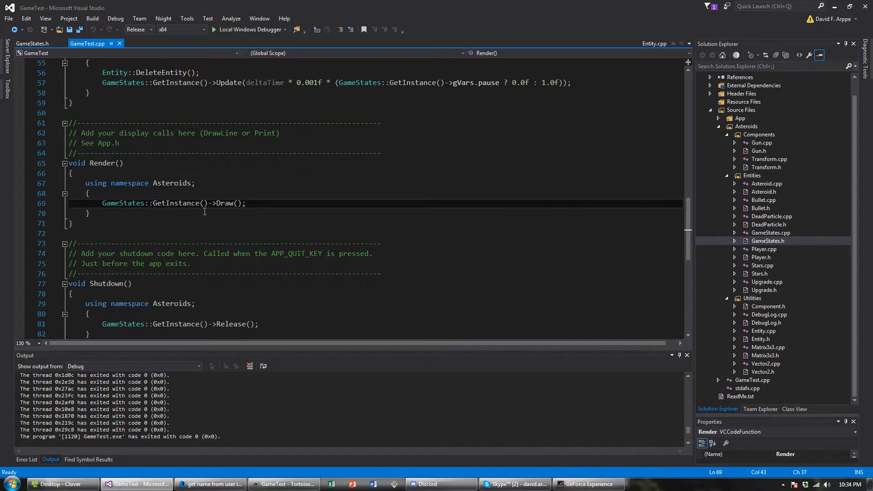
{"action": "left_click_drag", "start_coordinate": [273, 208], "coordinate": [102, 208]}
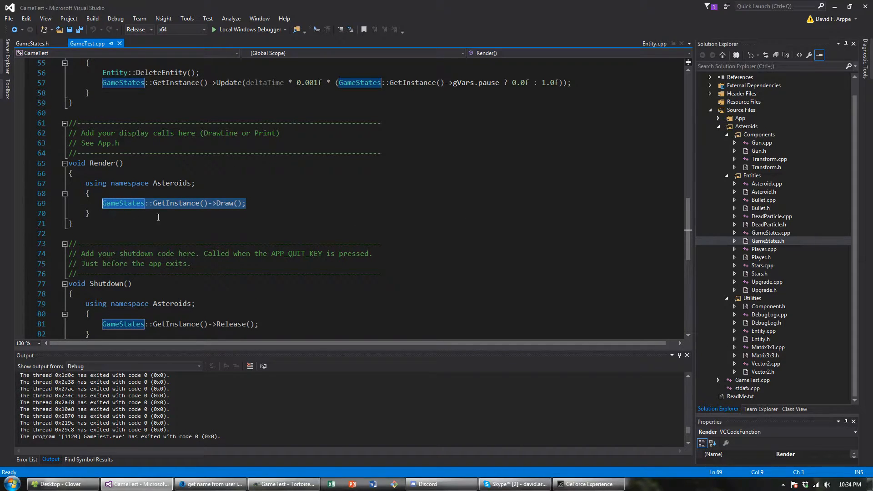
{"action": "left_click", "coordinate": [253, 203]}
{"action": "key", "text": "ctrl+Return"}
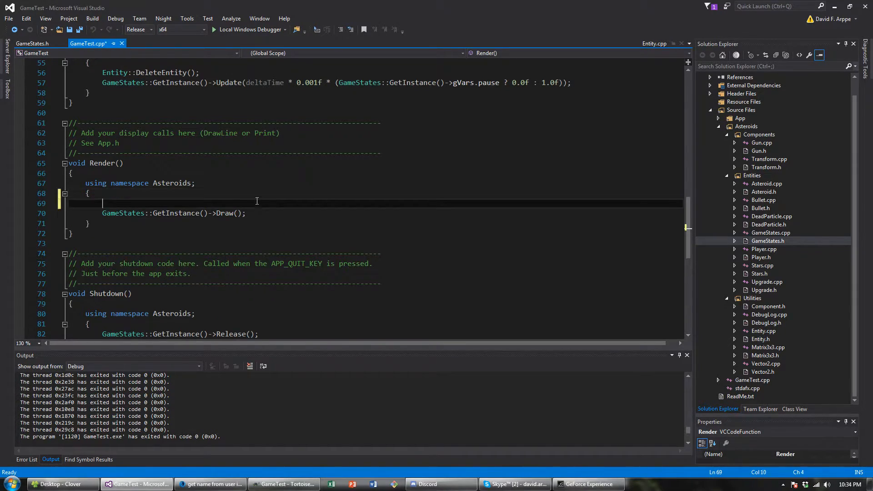
{"action": "type", "text": "glPoin"}
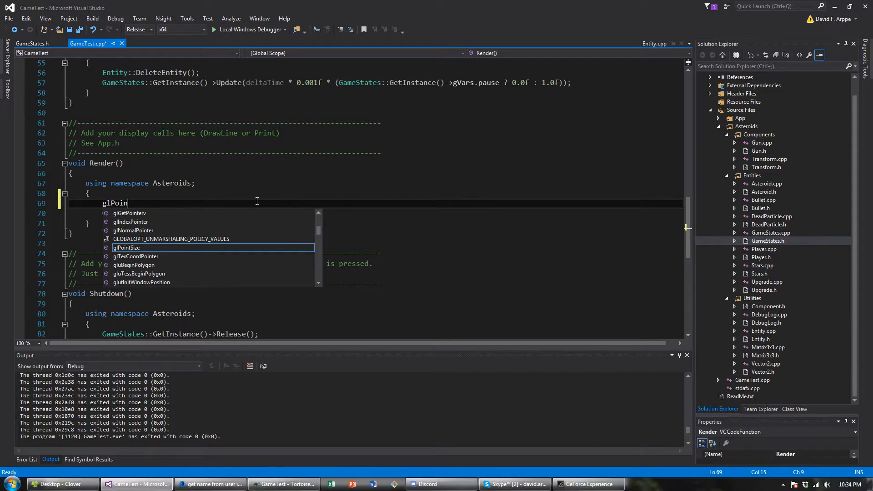
{"action": "type", "text": "tSize("}
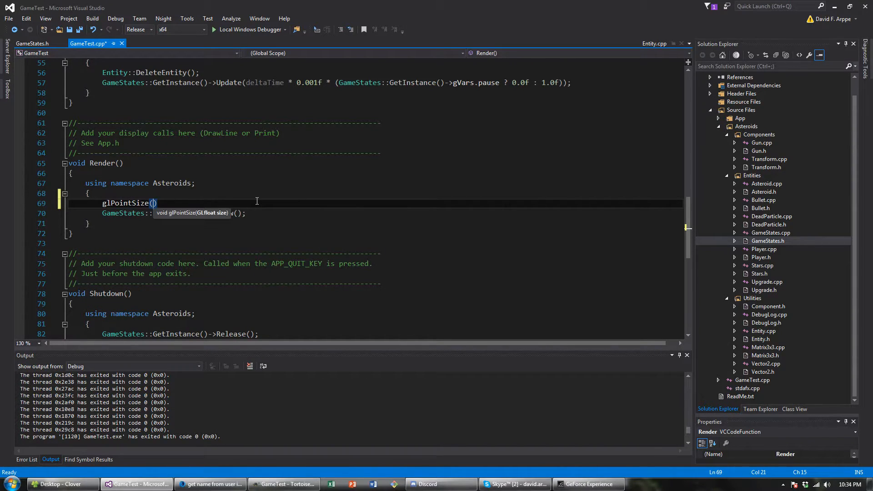
{"action": "key", "text": "Escape"}
{"action": "key", "text": "shift+Home"}
{"action": "key", "text": "BackSpace"}
{"action": "key", "text": "BackSpace"}
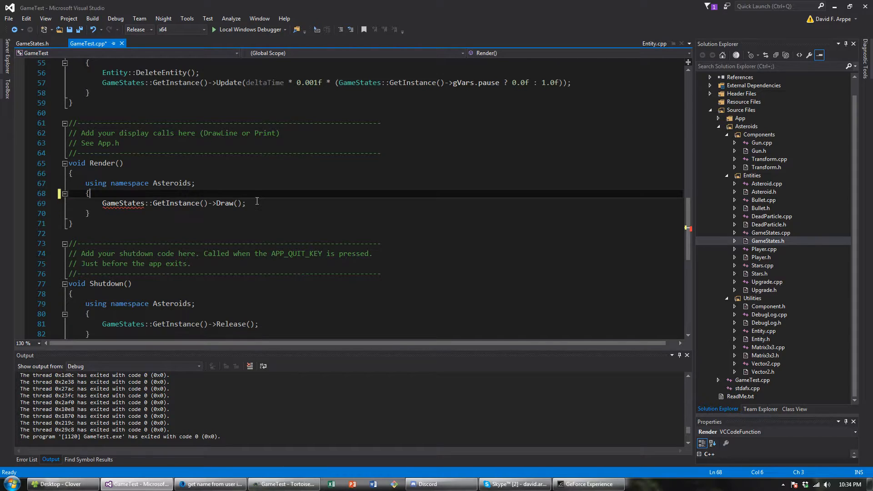
{"action": "key", "text": "ctrl+s"}
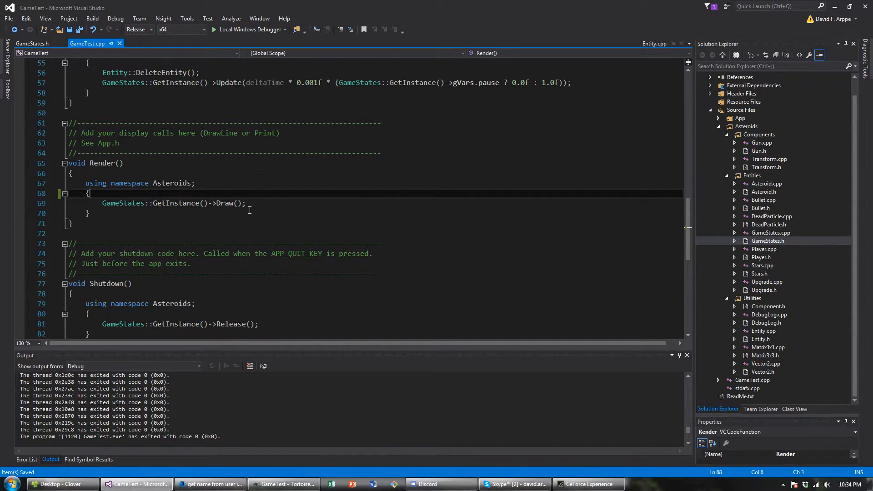
{"action": "key", "text": "Down"}
{"action": "key", "text": "Down"}
{"action": "left_click_drag", "start_coordinate": [90, 214], "coordinate": [73, 185]}
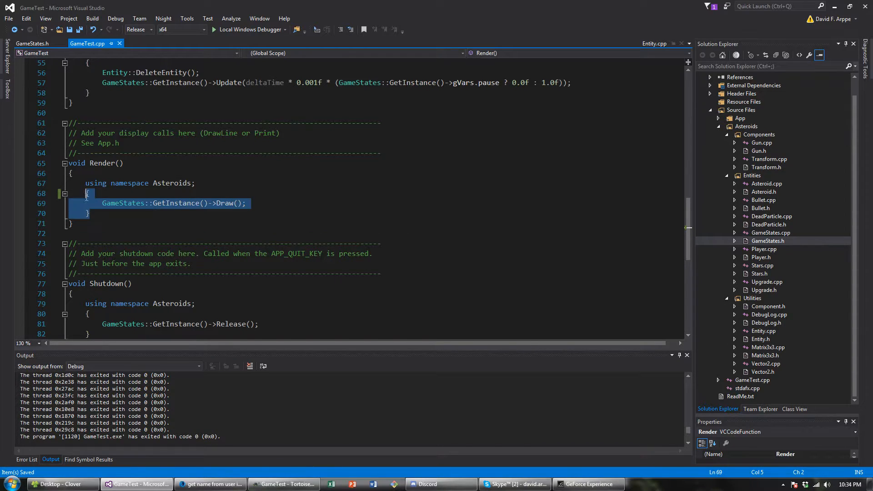
{"action": "left_click", "coordinate": [248, 237]}
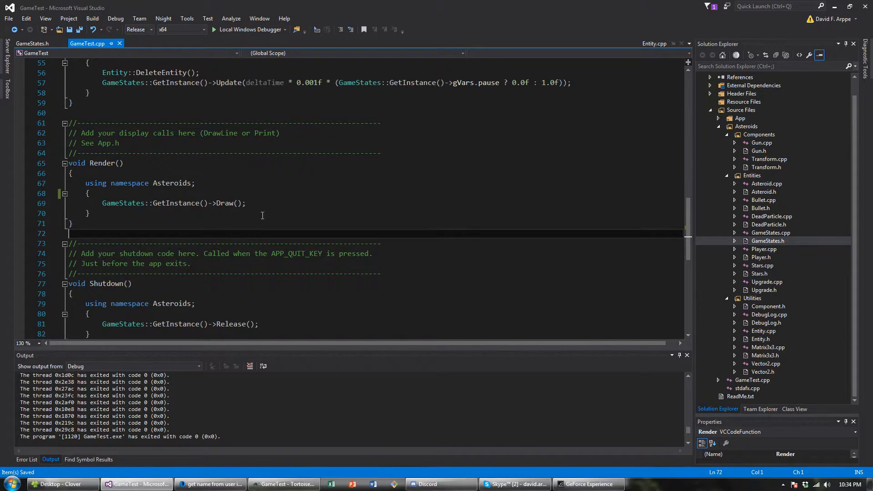
{"action": "scroll", "coordinate": [222, 275], "scroll_direction": "down", "scroll_amount": 2}
{"action": "scroll", "coordinate": [229, 240], "scroll_direction": "down", "scroll_amount": 3}
{"action": "left_click", "coordinate": [232, 210]}
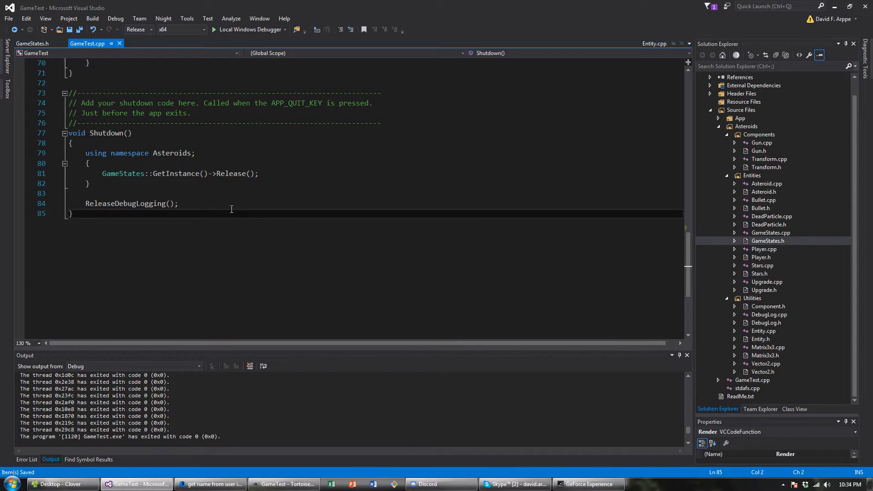
{"action": "double_click", "coordinate": [231, 174]}
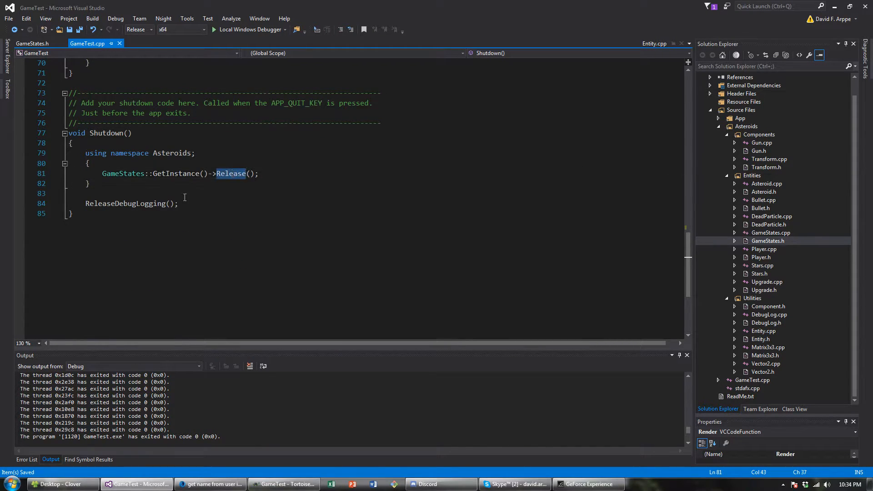
{"action": "double_click", "coordinate": [162, 202]}
{"action": "scroll", "coordinate": [205, 221], "scroll_direction": "up", "scroll_amount": 3}
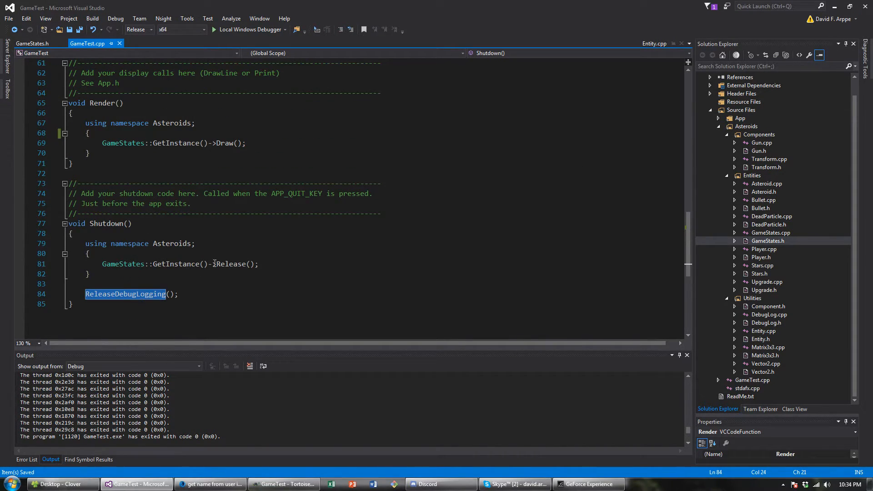
Step: Bring Explorer forward and browse Desktop > GameTest > GameTest into the source folder
{"action": "left_click", "coordinate": [72, 483]}
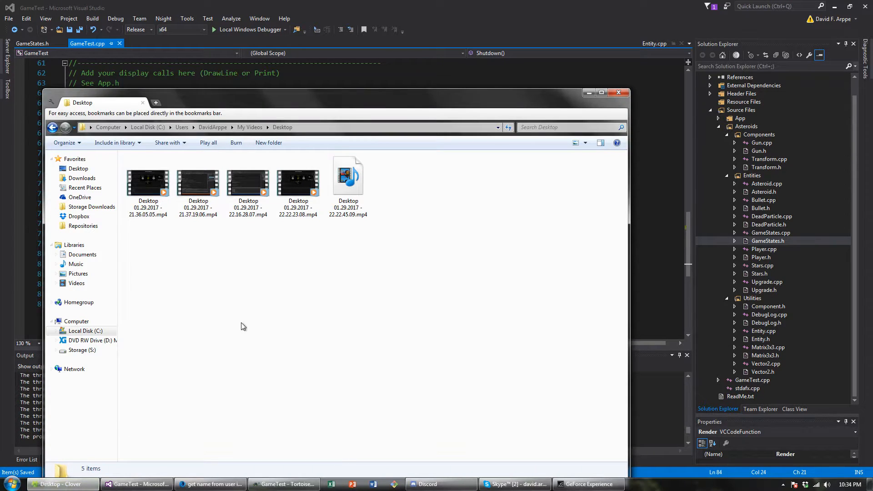
{"action": "left_click", "coordinate": [155, 102]}
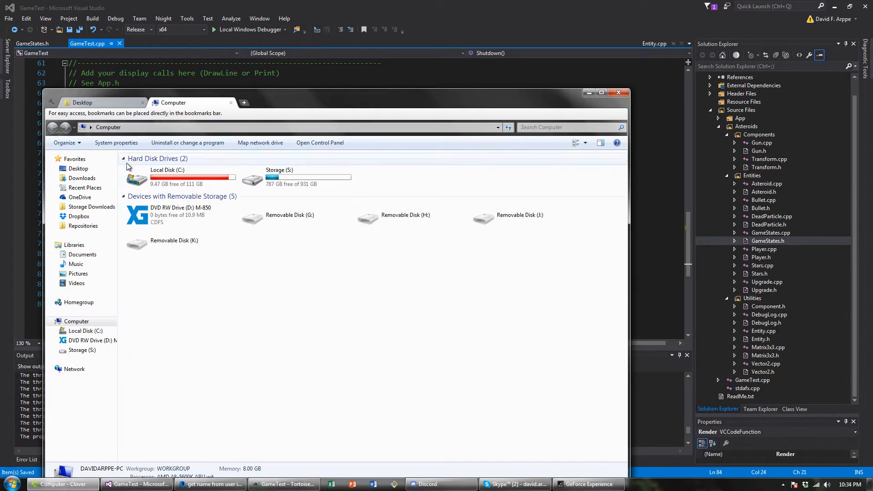
{"action": "left_click", "coordinate": [91, 179]}
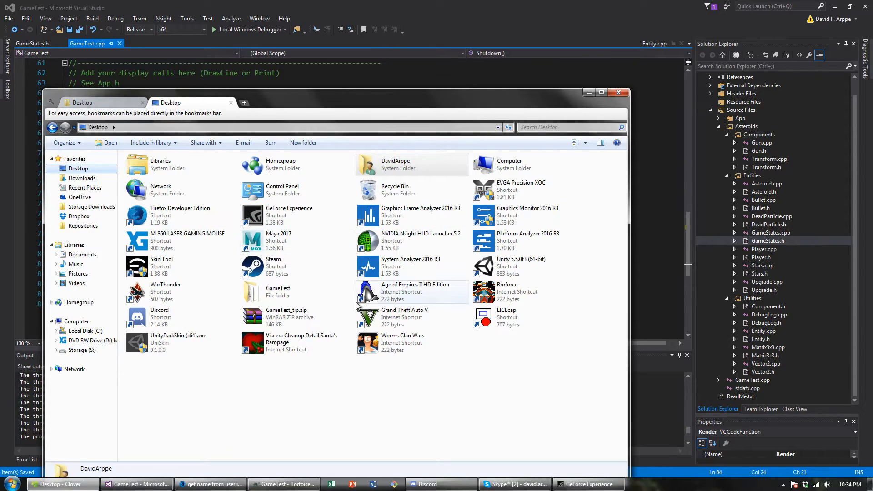
{"action": "double_click", "coordinate": [265, 292]}
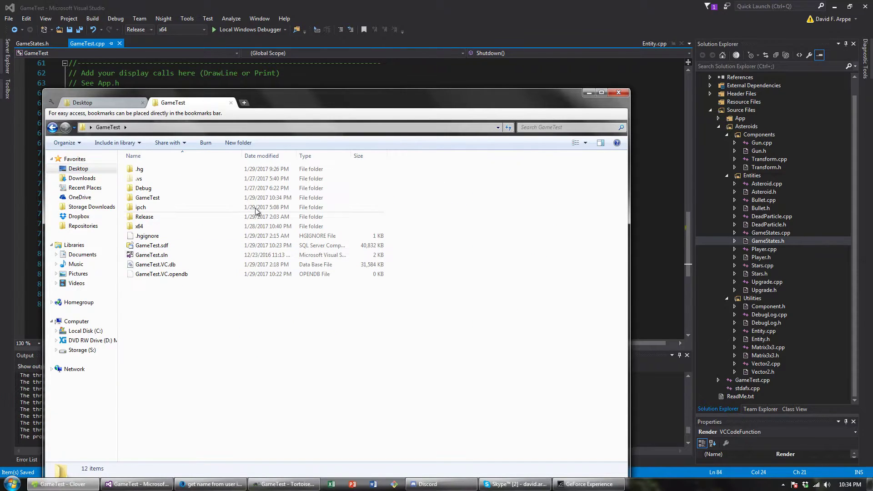
{"action": "left_click", "coordinate": [180, 199]}
{"action": "double_click", "coordinate": [179, 199]}
Step: View the empty Debug.log in Notepad, close it, and return to GameTest.cpp's shutdown comment on line 74
{"action": "left_click", "coordinate": [167, 216]}
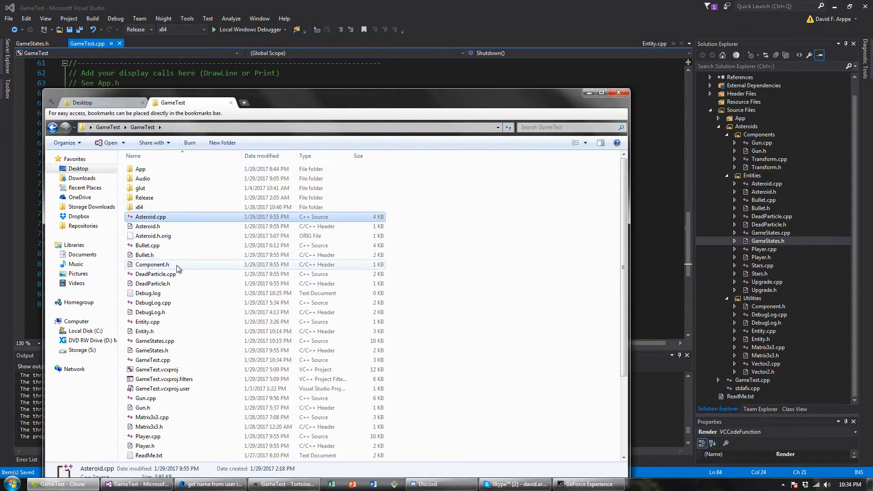
{"action": "left_click", "coordinate": [177, 266]}
{"action": "double_click", "coordinate": [176, 292]}
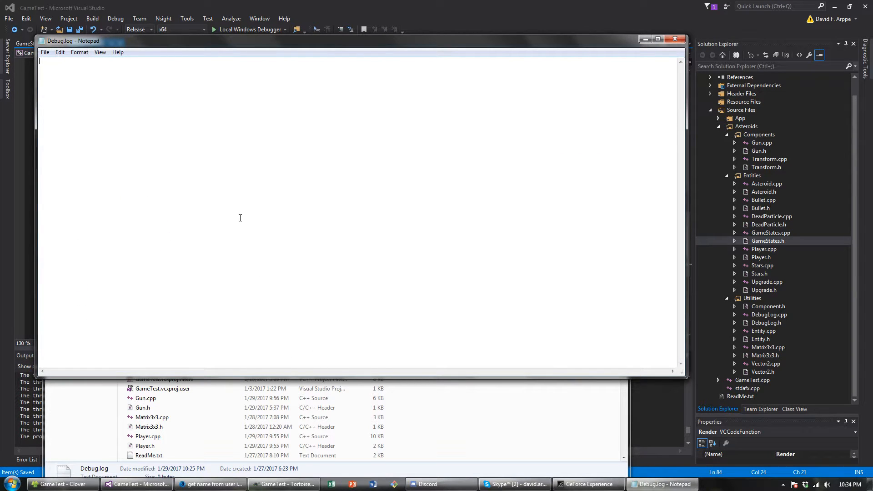
{"action": "left_click", "coordinate": [676, 39]}
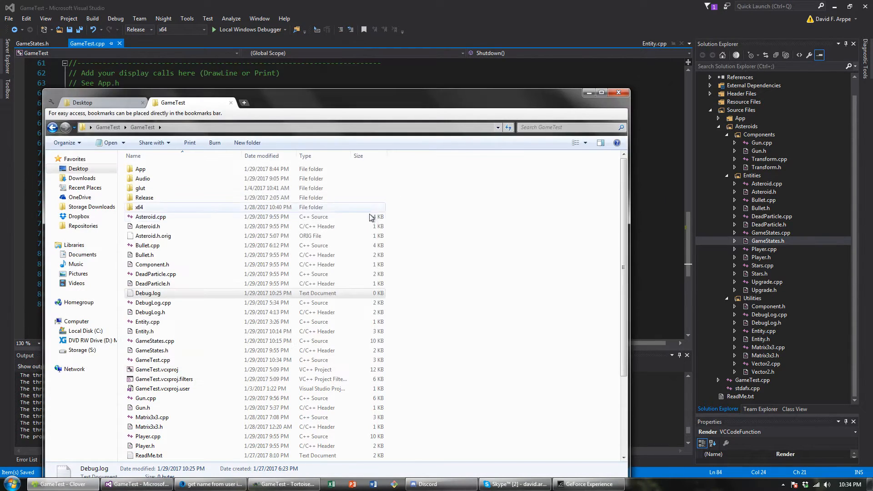
{"action": "left_click", "coordinate": [371, 217]}
{"action": "left_click", "coordinate": [364, 15]}
{"action": "left_click", "coordinate": [349, 194]}
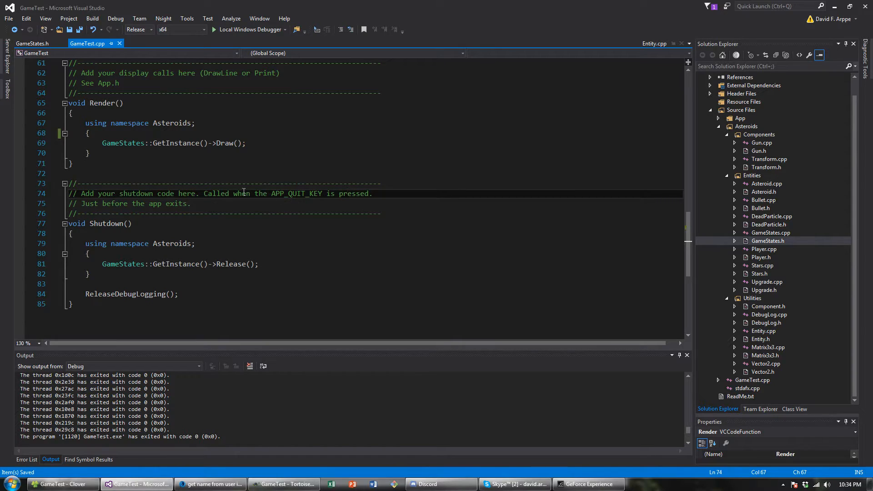
{"action": "double_click", "coordinate": [764, 200]}
{"action": "left_click", "coordinate": [422, 183]}
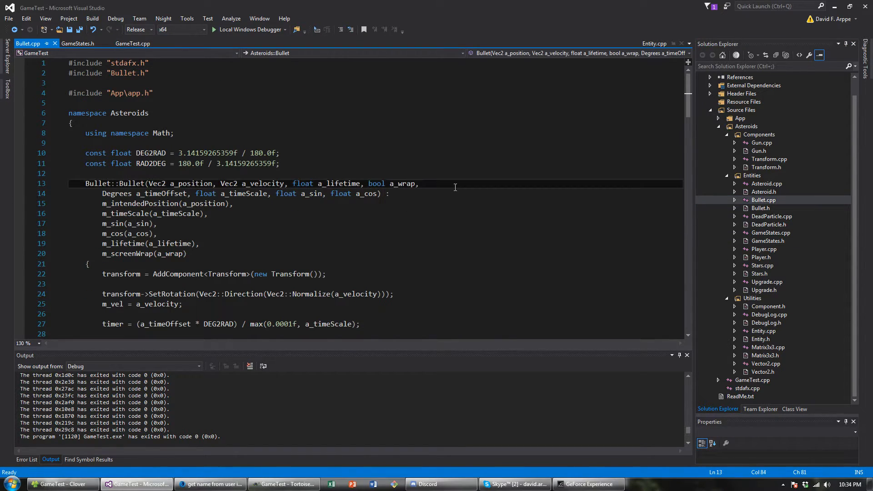
{"action": "left_click_drag", "start_coordinate": [86, 153], "coordinate": [280, 164]}
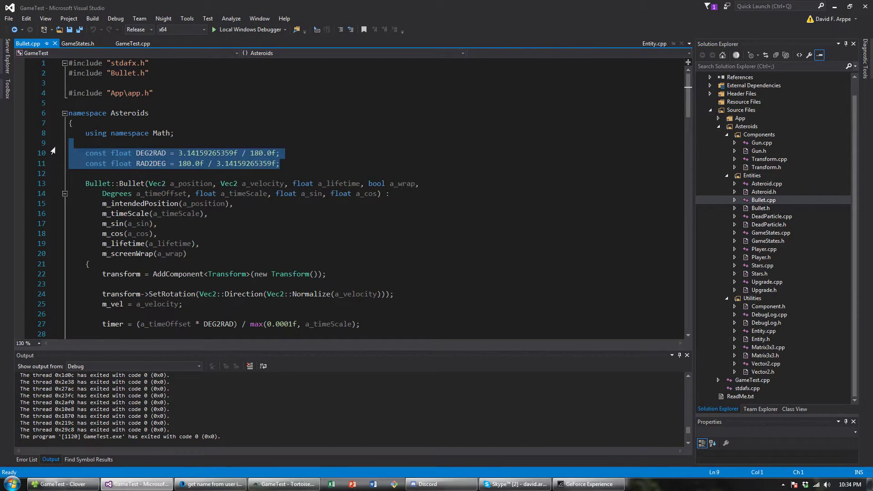
{"action": "left_click", "coordinate": [244, 153]}
{"action": "scroll", "coordinate": [268, 153], "scroll_direction": "down", "scroll_amount": 3}
{"action": "left_click_drag", "start_coordinate": [186, 163], "coordinate": [68, 104]}
{"action": "scroll", "coordinate": [184, 152], "scroll_direction": "down", "scroll_amount": 2}
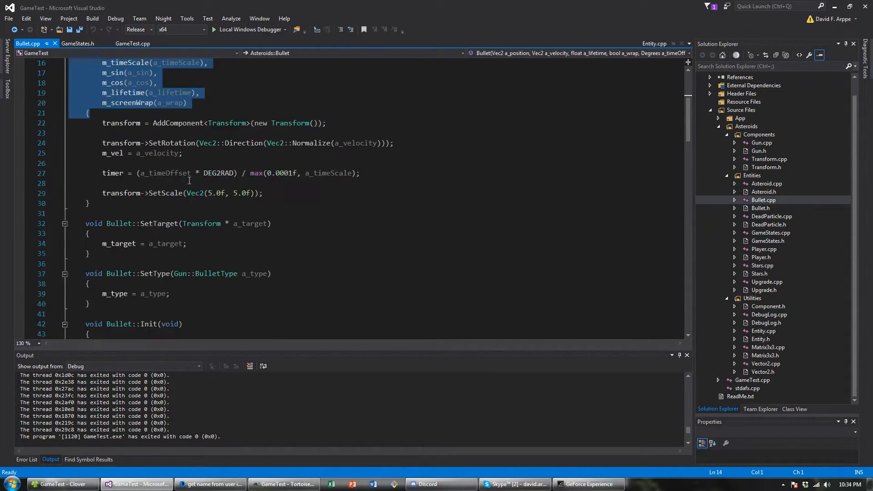
{"action": "scroll", "coordinate": [185, 153], "scroll_direction": "down", "scroll_amount": 3}
{"action": "scroll", "coordinate": [185, 154], "scroll_direction": "down", "scroll_amount": 3}
{"action": "scroll", "coordinate": [185, 153], "scroll_direction": "down", "scroll_amount": 2}
{"action": "scroll", "coordinate": [185, 153], "scroll_direction": "down", "scroll_amount": 2}
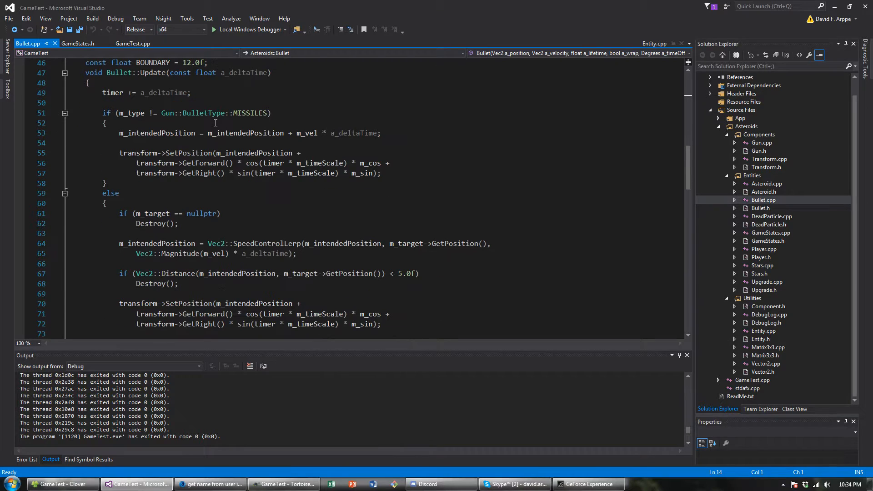
{"action": "double_click", "coordinate": [153, 63]}
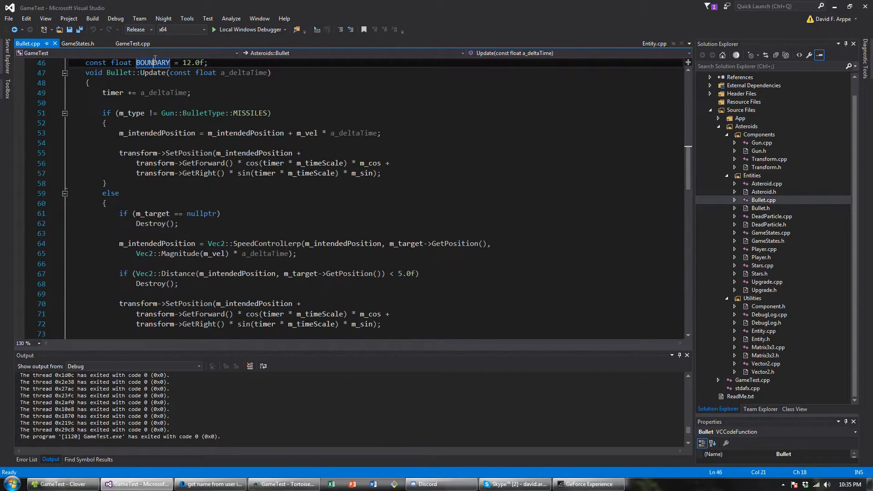
{"action": "scroll", "coordinate": [245, 150], "scroll_direction": "down", "scroll_amount": 3}
{"action": "scroll", "coordinate": [239, 185], "scroll_direction": "down", "scroll_amount": 3}
{"action": "scroll", "coordinate": [235, 218], "scroll_direction": "down", "scroll_amount": 3}
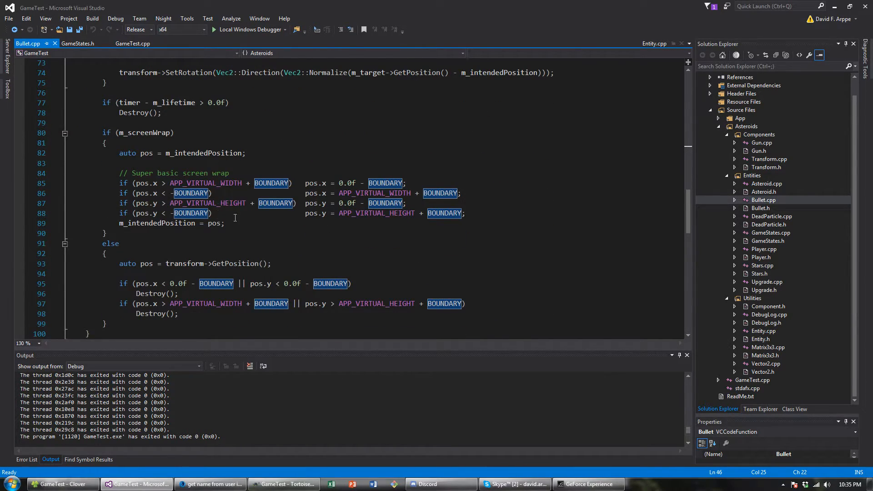
{"action": "left_click_drag", "start_coordinate": [190, 321], "coordinate": [68, 174]}
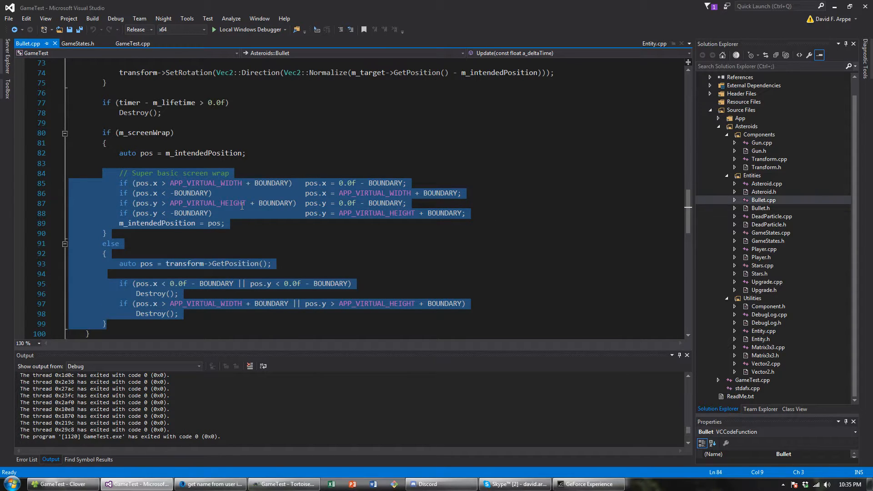
{"action": "left_click_drag", "start_coordinate": [225, 224], "coordinate": [75, 152]}
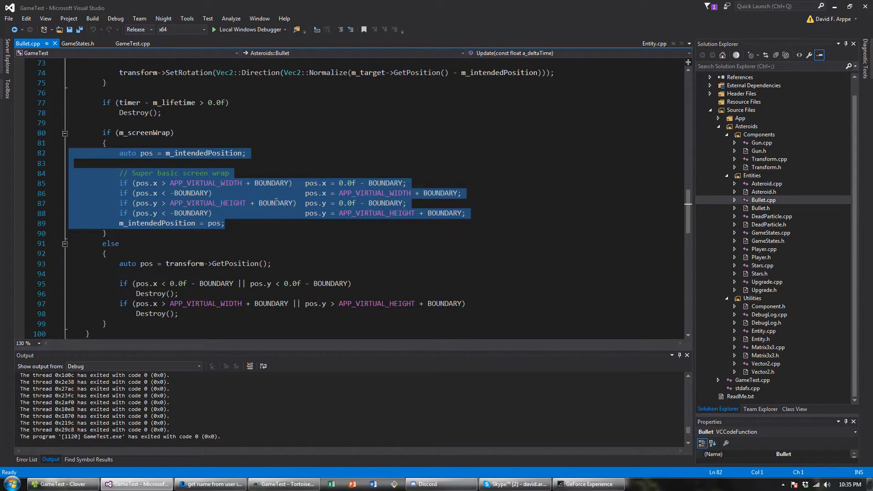
{"action": "left_click", "coordinate": [287, 233]}
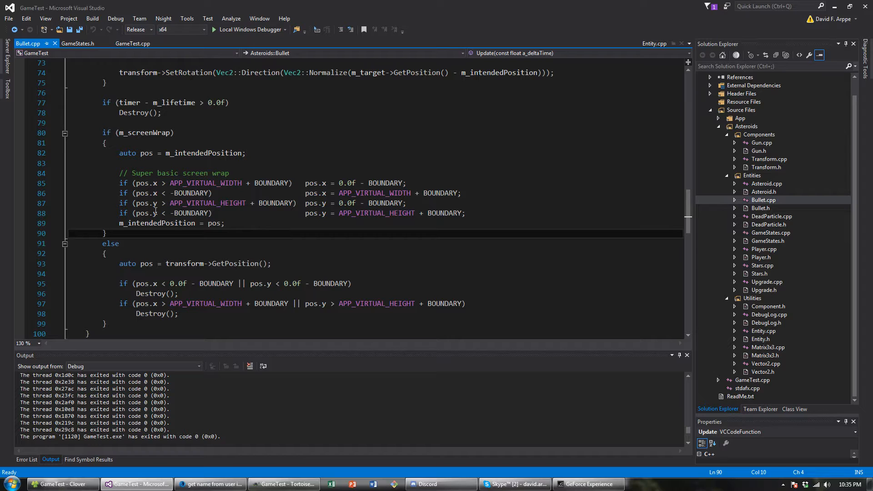
{"action": "scroll", "coordinate": [205, 181], "scroll_direction": "down", "scroll_amount": 1}
{"action": "scroll", "coordinate": [232, 187], "scroll_direction": "down", "scroll_amount": 1}
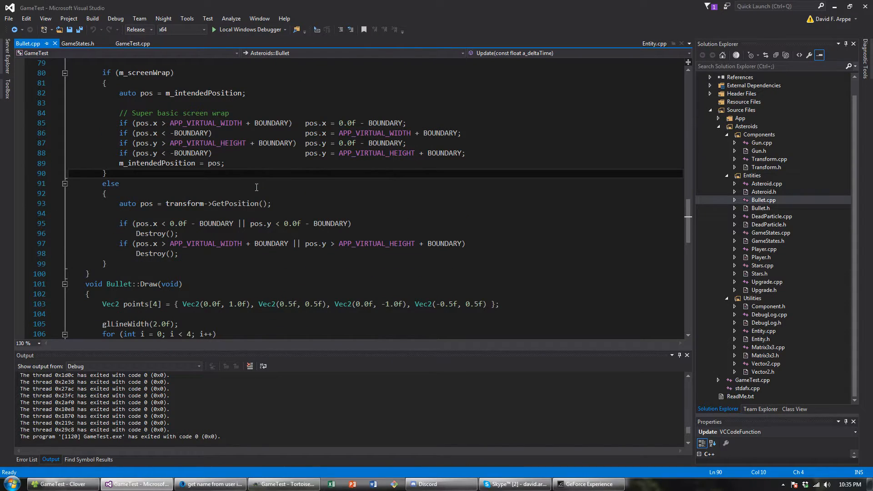
{"action": "scroll", "coordinate": [257, 193], "scroll_direction": "down", "scroll_amount": 4}
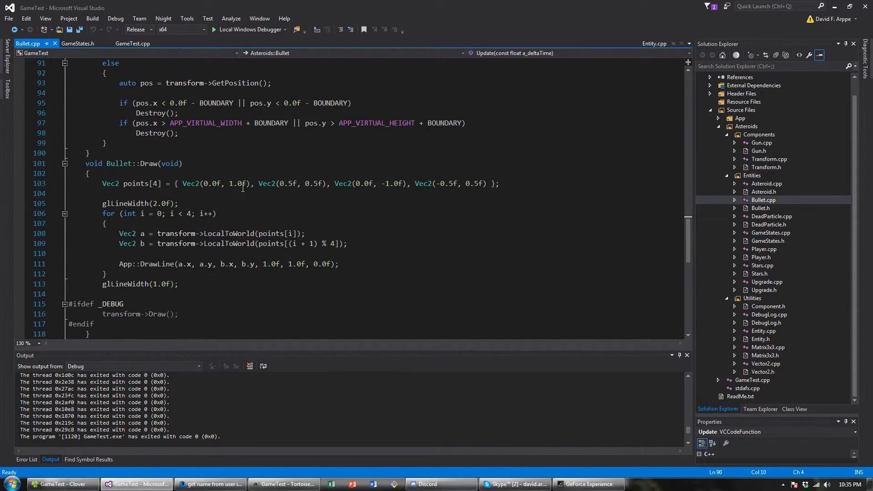
{"action": "scroll", "coordinate": [241, 189], "scroll_direction": "down", "scroll_amount": 3}
{"action": "scroll", "coordinate": [241, 190], "scroll_direction": "down", "scroll_amount": 5}
{"action": "scroll", "coordinate": [239, 193], "scroll_direction": "up", "scroll_amount": 5}
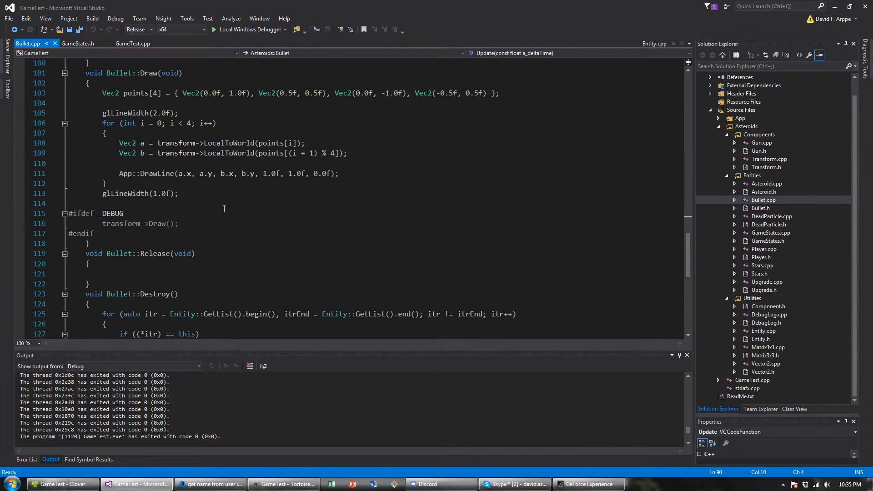
{"action": "scroll", "coordinate": [232, 199], "scroll_direction": "up", "scroll_amount": 4}
{"action": "scroll", "coordinate": [226, 206], "scroll_direction": "up", "scroll_amount": 4}
{"action": "scroll", "coordinate": [222, 209], "scroll_direction": "up", "scroll_amount": 3}
{"action": "scroll", "coordinate": [226, 209], "scroll_direction": "up", "scroll_amount": 3}
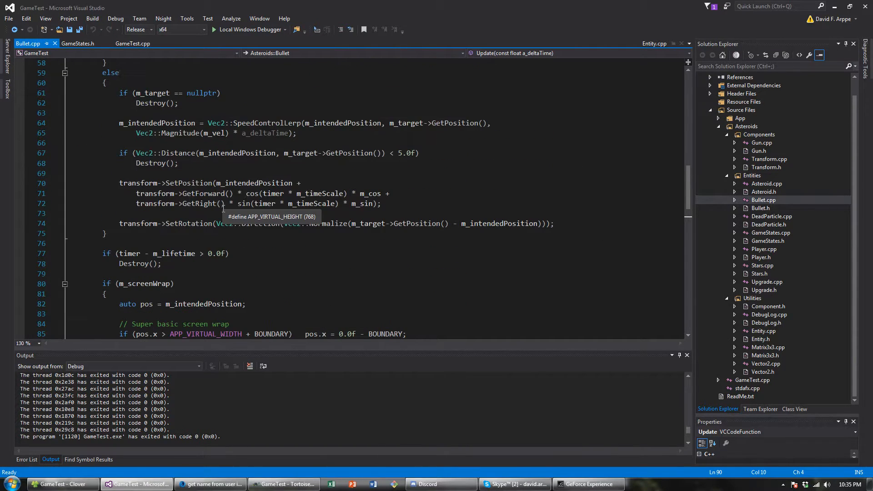
{"action": "scroll", "coordinate": [273, 216], "scroll_direction": "up", "scroll_amount": 3}
{"action": "scroll", "coordinate": [327, 220], "scroll_direction": "up", "scroll_amount": 3}
{"action": "scroll", "coordinate": [321, 219], "scroll_direction": "up", "scroll_amount": 4}
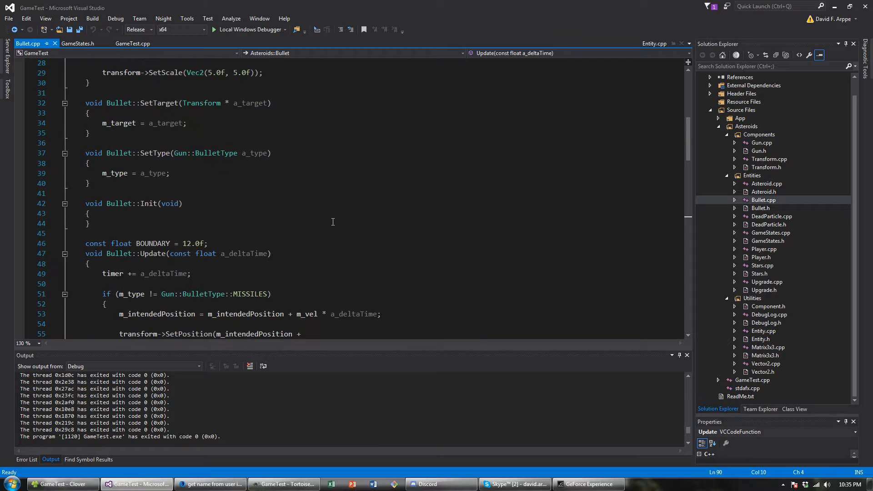
{"action": "scroll", "coordinate": [313, 216], "scroll_direction": "up", "scroll_amount": 5}
{"action": "scroll", "coordinate": [307, 214], "scroll_direction": "up", "scroll_amount": 4}
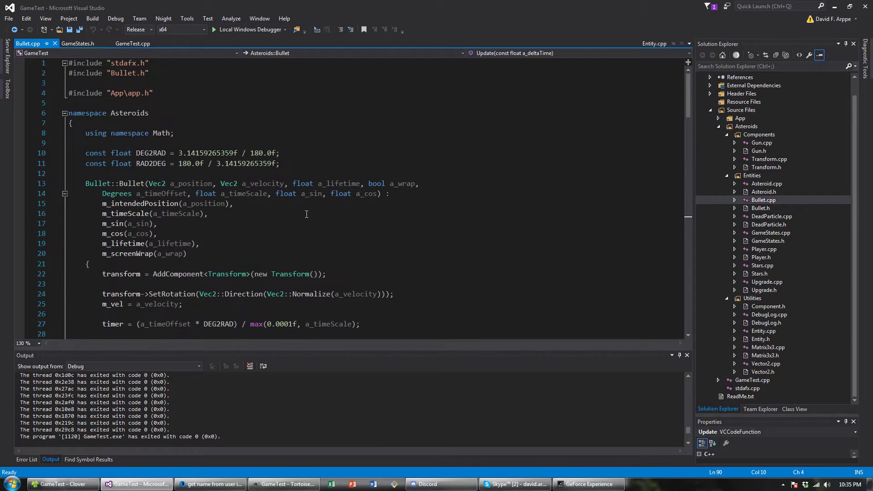
Step: Switch to GameTest.cpp and close the Bullet.cpp tab
{"action": "left_click", "coordinate": [133, 43]}
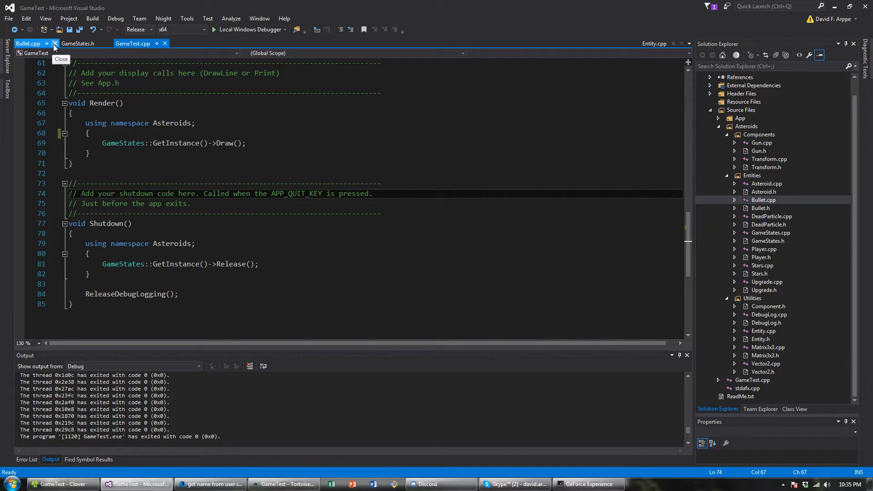
{"action": "left_click", "coordinate": [54, 44]}
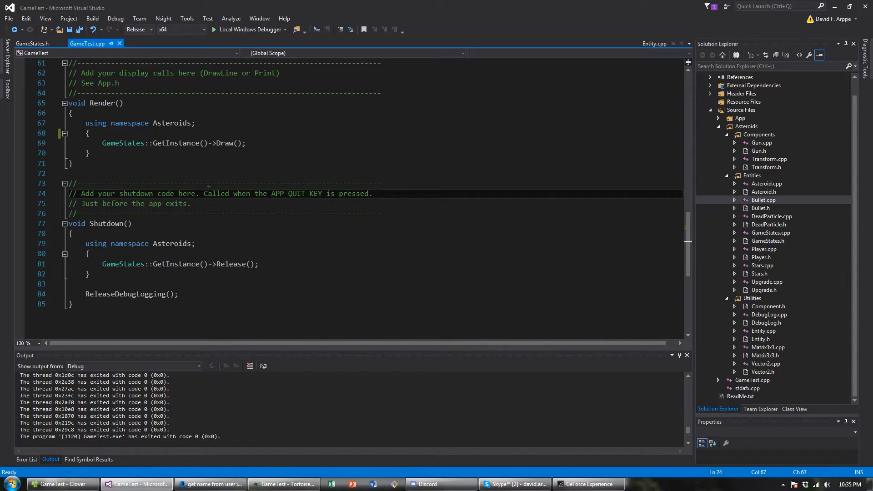
Step: Open DeadParticle.cpp at its constructor, then DeadParticle.h and GameStates.cpp from Solution Explorer
{"action": "double_click", "coordinate": [770, 218]}
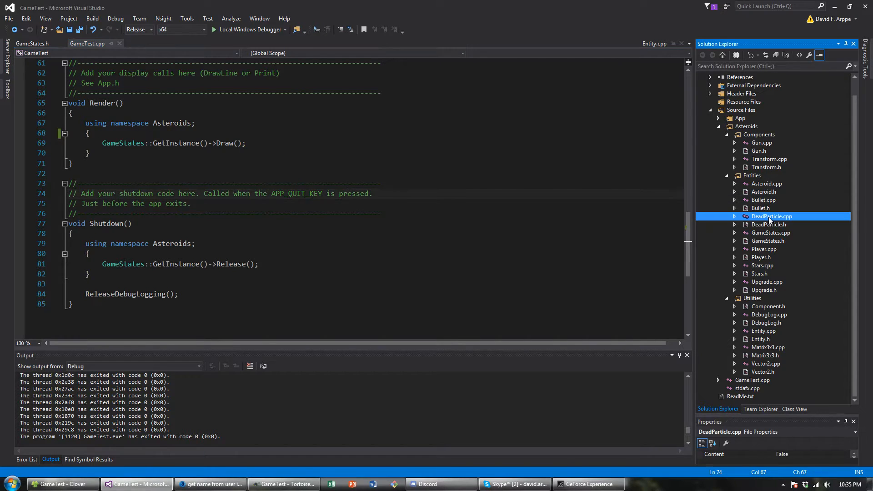
{"action": "left_click", "coordinate": [449, 196]}
{"action": "scroll", "coordinate": [451, 195], "scroll_direction": "down", "scroll_amount": 3}
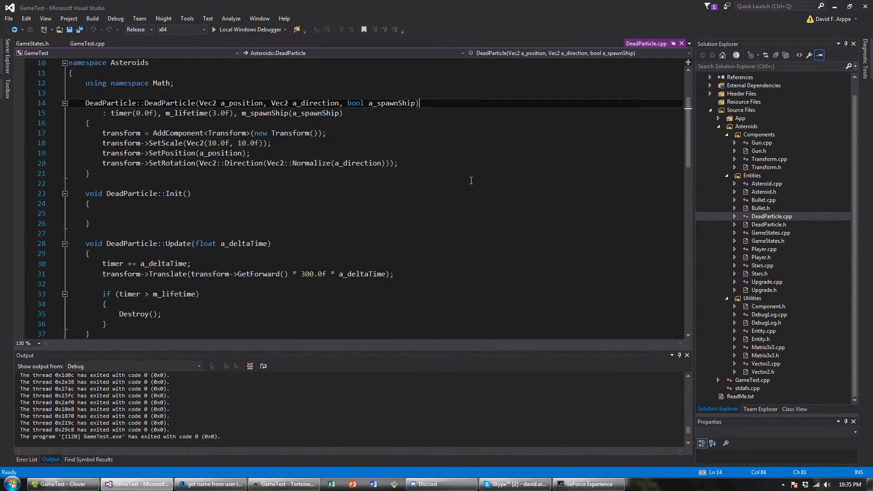
{"action": "scroll", "coordinate": [458, 191], "scroll_direction": "down", "scroll_amount": 3}
{"action": "scroll", "coordinate": [464, 184], "scroll_direction": "down", "scroll_amount": 4}
{"action": "scroll", "coordinate": [470, 180], "scroll_direction": "down", "scroll_amount": 2}
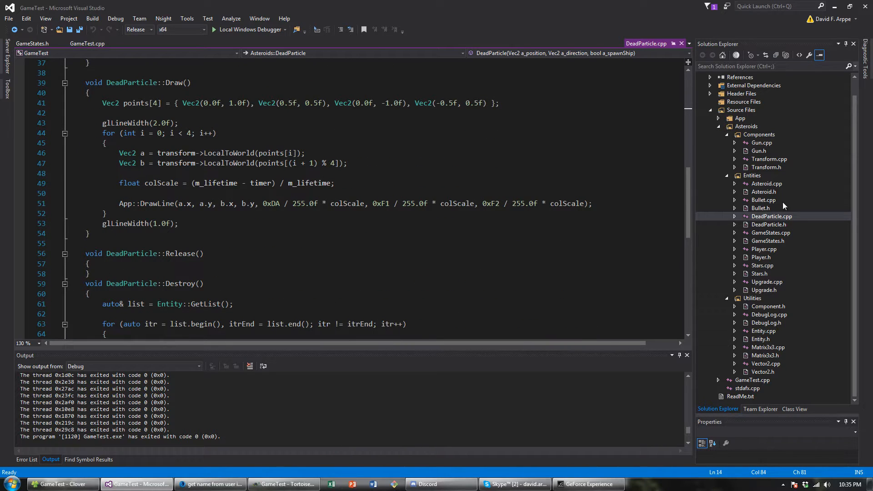
{"action": "left_click", "coordinate": [783, 227]}
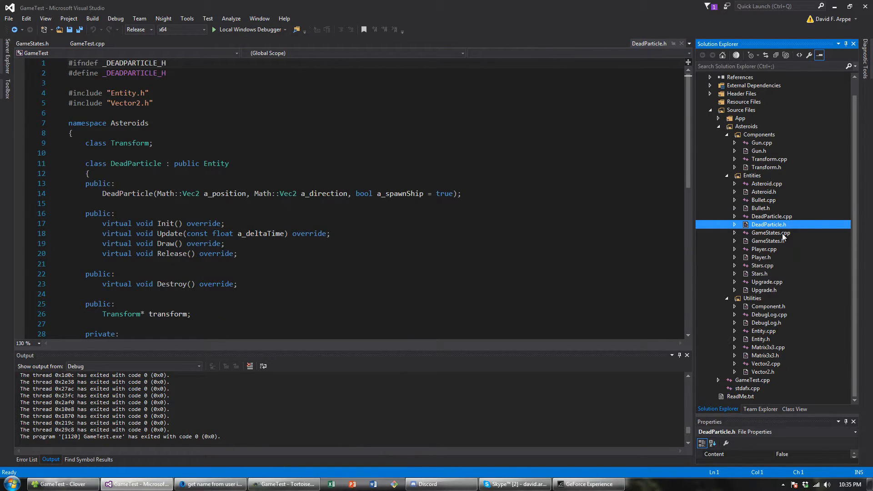
{"action": "left_click", "coordinate": [782, 234]}
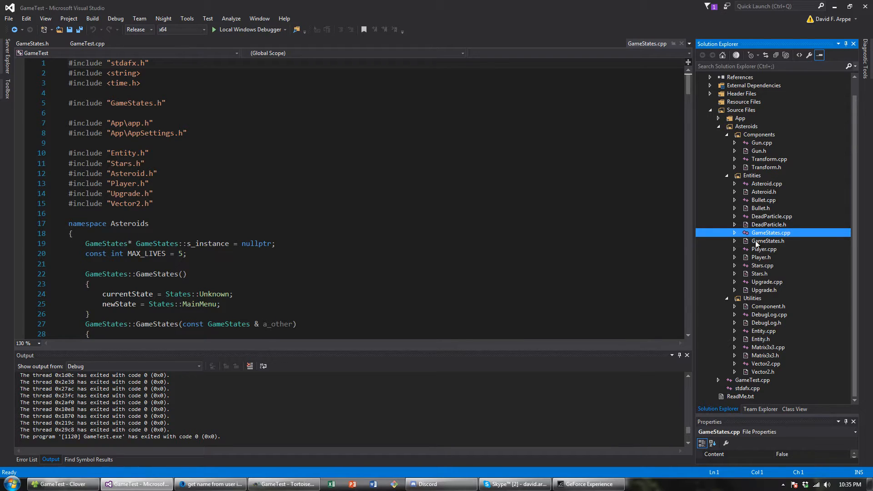
Step: Page through Player.cpp, Player.h and Stars.cpp, finishing on the Stars.h header
{"action": "left_click", "coordinate": [765, 241]}
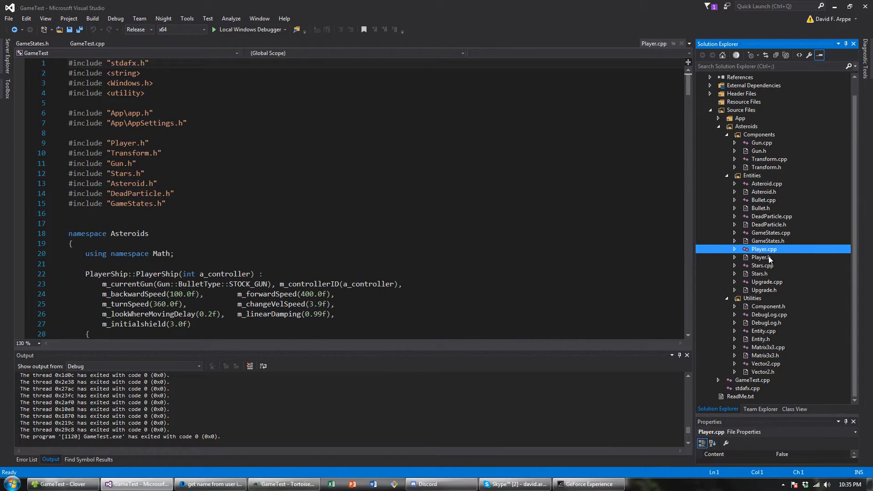
{"action": "scroll", "coordinate": [499, 184], "scroll_direction": "down", "scroll_amount": 12}
{"action": "scroll", "coordinate": [502, 206], "scroll_direction": "down", "scroll_amount": 13}
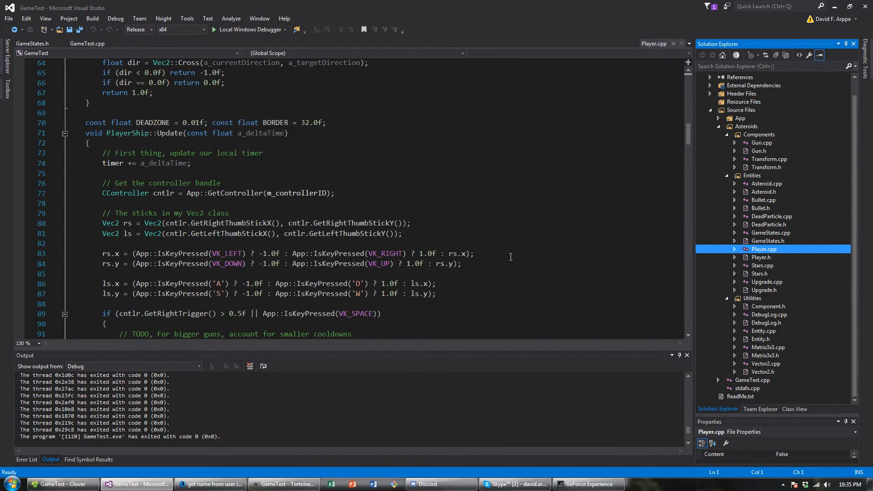
{"action": "scroll", "coordinate": [505, 232], "scroll_direction": "down", "scroll_amount": 8}
{"action": "scroll", "coordinate": [511, 257], "scroll_direction": "down", "scroll_amount": 8}
{"action": "scroll", "coordinate": [511, 257], "scroll_direction": "down", "scroll_amount": 11}
{"action": "scroll", "coordinate": [515, 254], "scroll_direction": "down", "scroll_amount": 14}
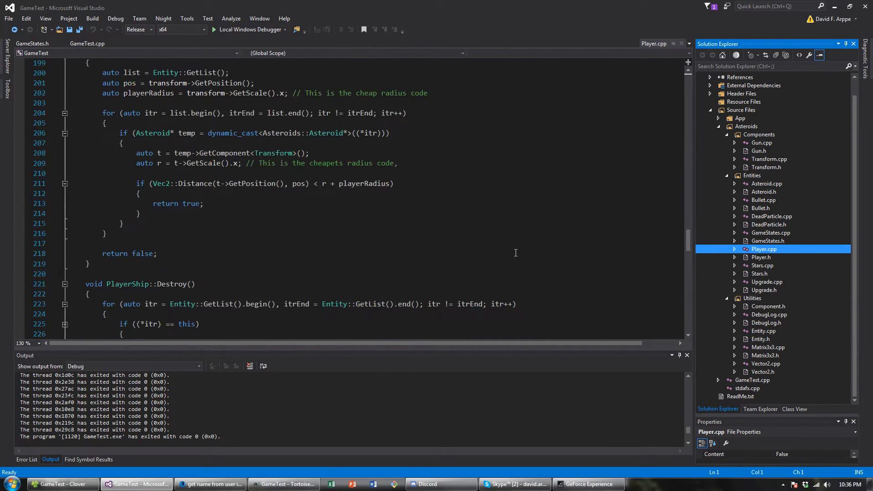
{"action": "scroll", "coordinate": [518, 252], "scroll_direction": "down", "scroll_amount": 9}
{"action": "scroll", "coordinate": [526, 247], "scroll_direction": "down", "scroll_amount": 7}
{"action": "scroll", "coordinate": [526, 247], "scroll_direction": "down", "scroll_amount": 7}
{"action": "scroll", "coordinate": [526, 247], "scroll_direction": "down", "scroll_amount": 2}
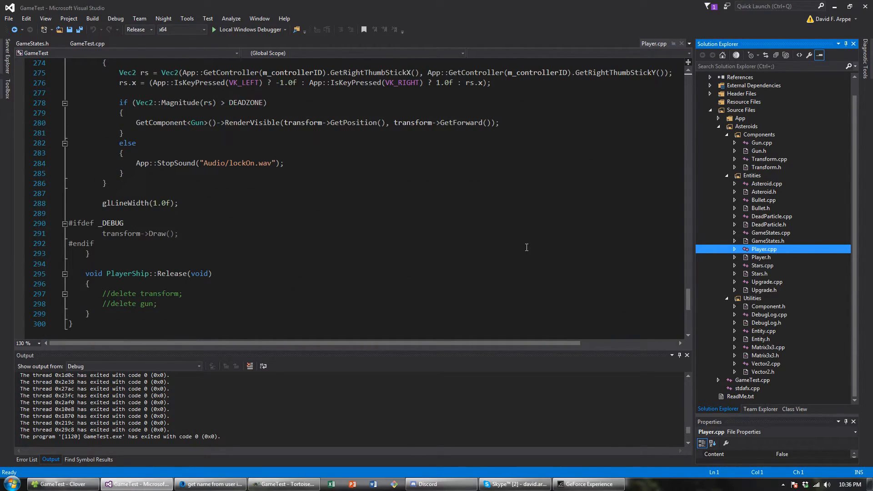
{"action": "left_click", "coordinate": [744, 258]}
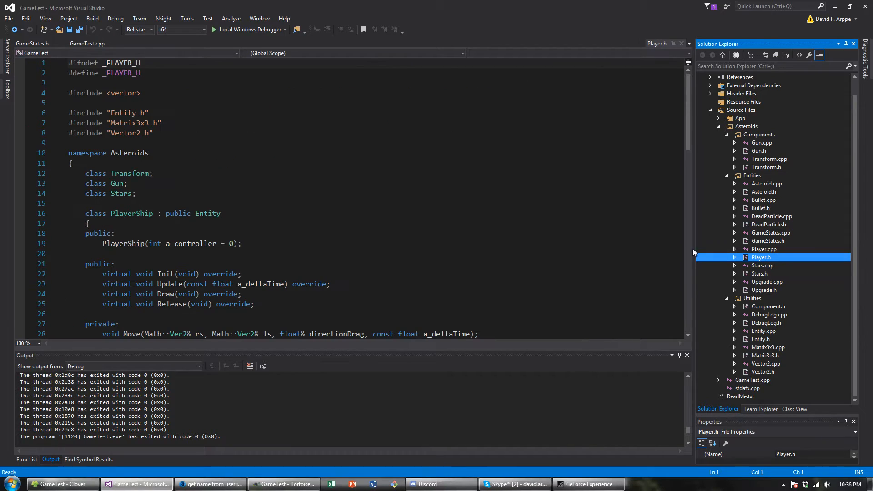
{"action": "left_click", "coordinate": [761, 267]}
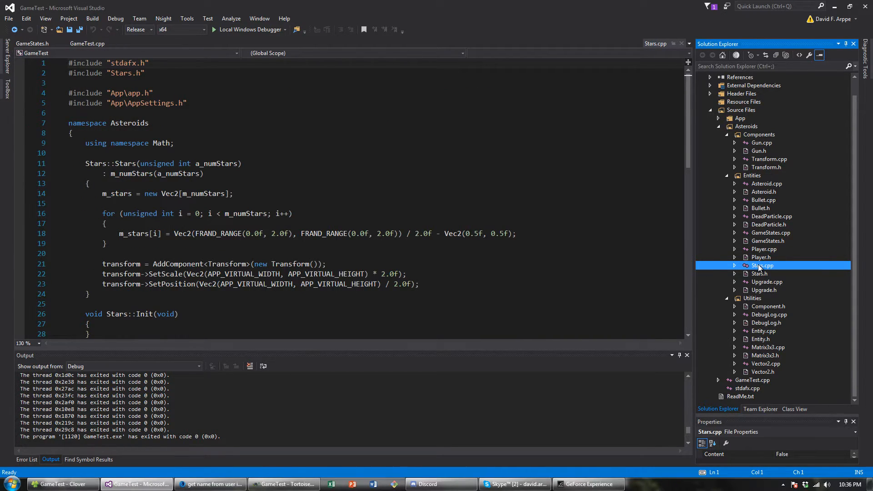
{"action": "left_click", "coordinate": [765, 271]}
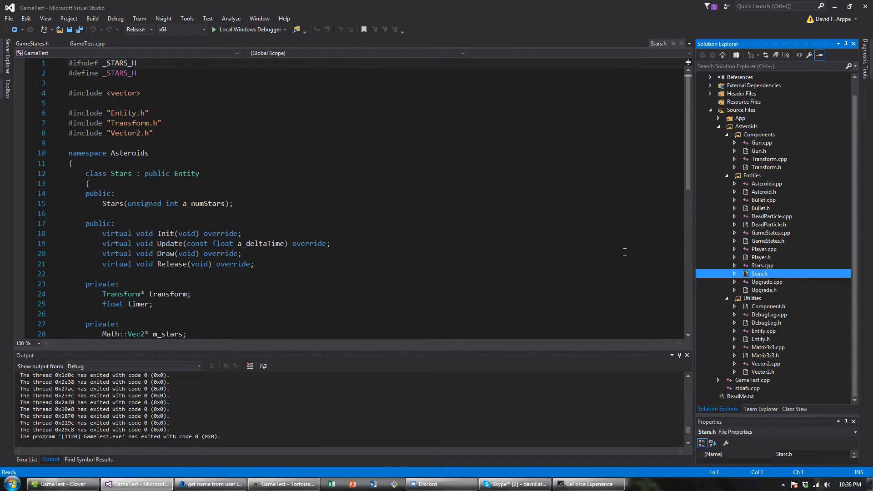
Step: Look over Upgrade.cpp and Upgrade.h, then move to the Transform.h header
{"action": "left_click", "coordinate": [780, 283]}
{"action": "left_click", "coordinate": [775, 291]}
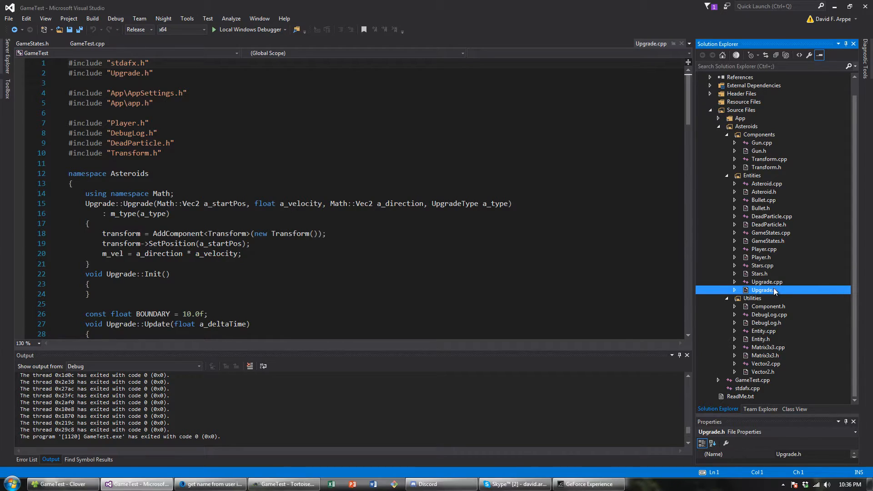
{"action": "left_click", "coordinate": [779, 282]}
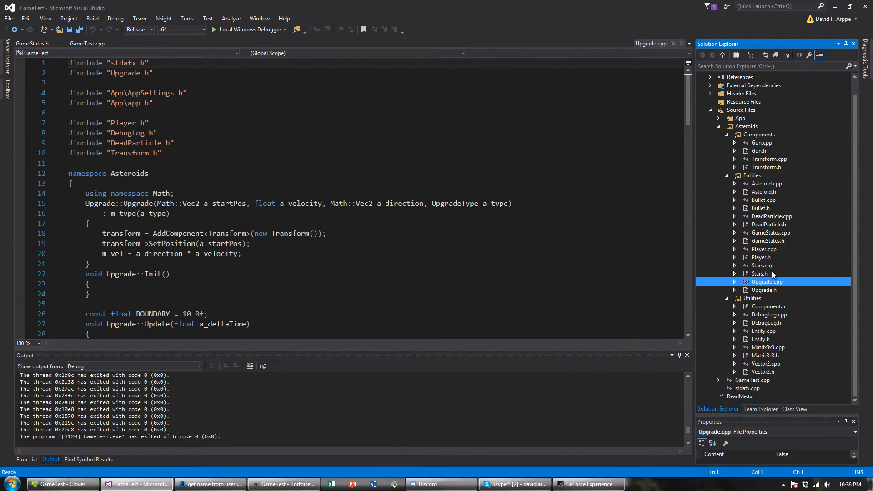
{"action": "scroll", "coordinate": [433, 208], "scroll_direction": "down", "scroll_amount": 3}
{"action": "scroll", "coordinate": [433, 208], "scroll_direction": "down", "scroll_amount": 4}
{"action": "scroll", "coordinate": [433, 209], "scroll_direction": "down", "scroll_amount": 1}
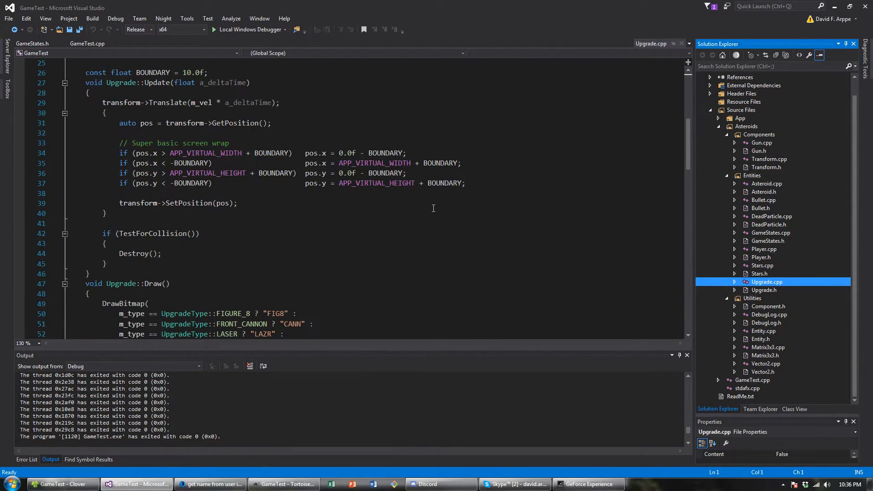
{"action": "scroll", "coordinate": [433, 209], "scroll_direction": "down", "scroll_amount": 2}
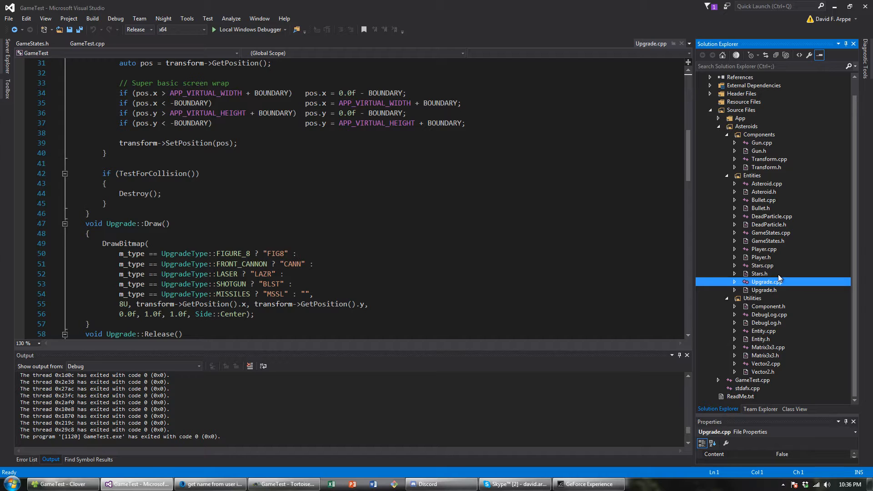
{"action": "left_click", "coordinate": [778, 290]}
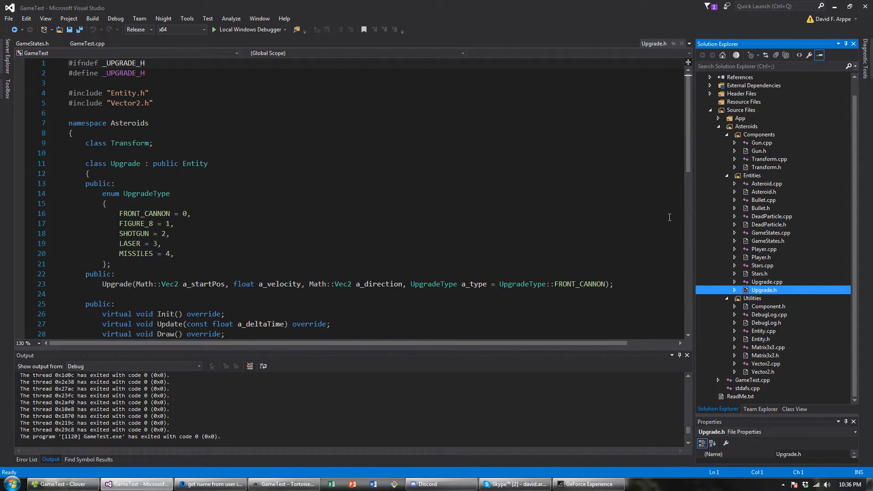
{"action": "scroll", "coordinate": [427, 198], "scroll_direction": "down", "scroll_amount": 2}
{"action": "scroll", "coordinate": [427, 198], "scroll_direction": "down", "scroll_amount": 2}
{"action": "scroll", "coordinate": [428, 198], "scroll_direction": "down", "scroll_amount": 3}
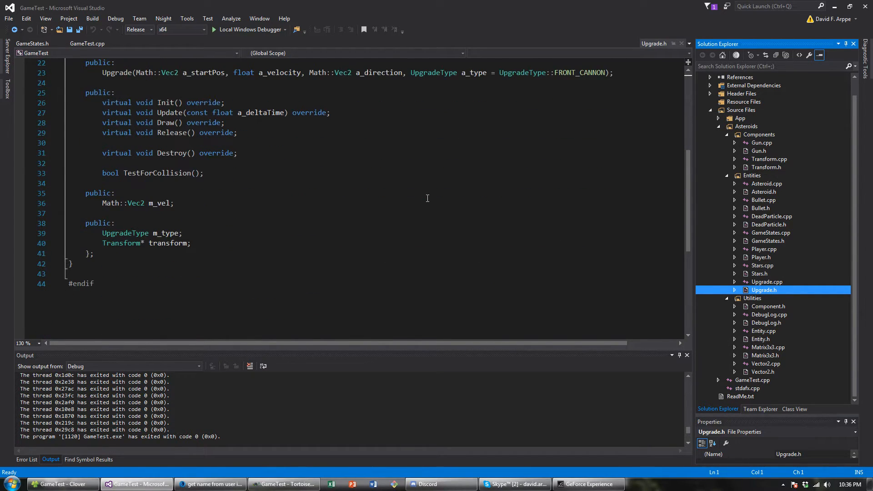
{"action": "left_click", "coordinate": [768, 168]}
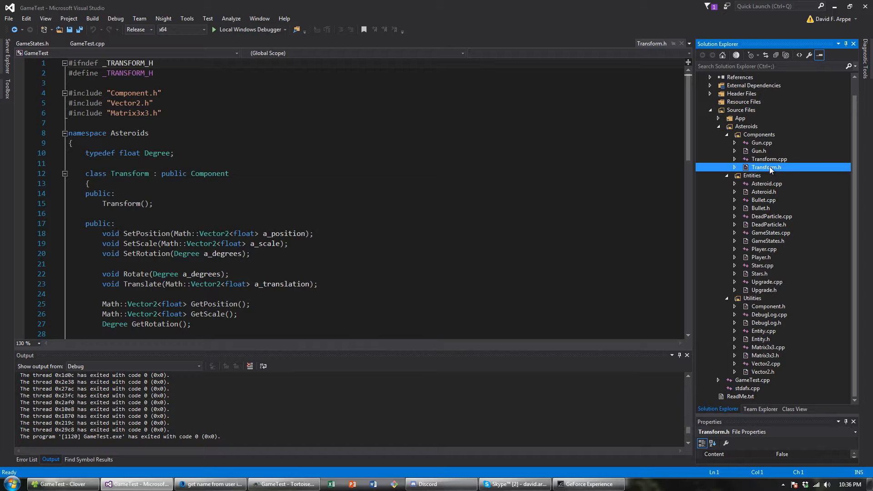
Step: Collapse the Components and Entities folders, preview Component.h and Entity.h, and land on Matrix3x3.cpp
{"action": "left_click", "coordinate": [354, 186]}
{"action": "scroll", "coordinate": [350, 121], "scroll_direction": "down", "scroll_amount": 2}
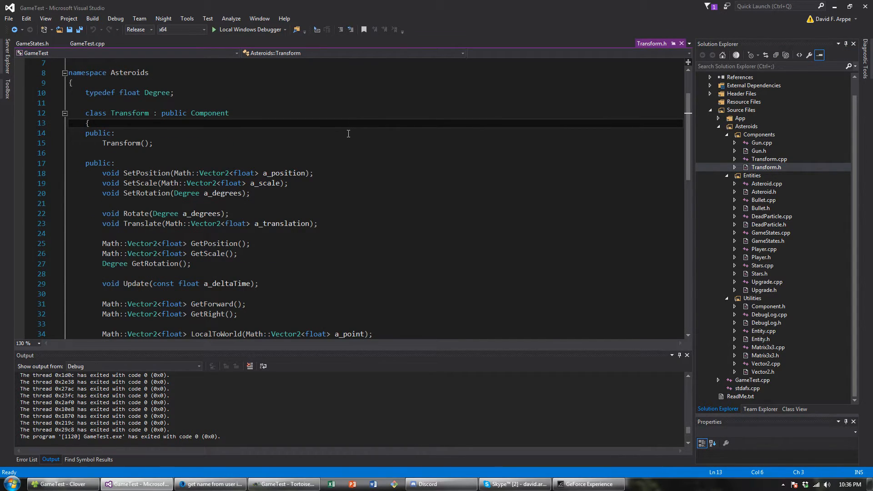
{"action": "scroll", "coordinate": [221, 126], "scroll_direction": "down", "scroll_amount": 1}
{"action": "scroll", "coordinate": [221, 127], "scroll_direction": "down", "scroll_amount": 1}
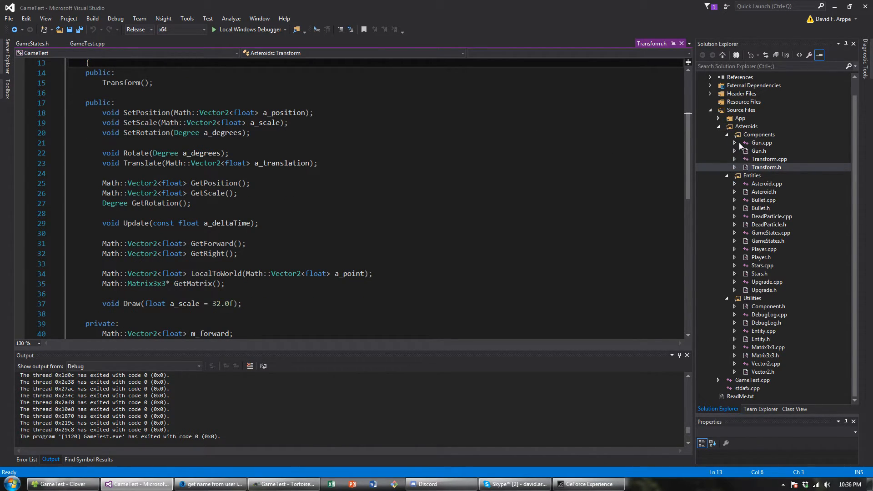
{"action": "left_click", "coordinate": [729, 134]}
{"action": "left_click", "coordinate": [730, 157]}
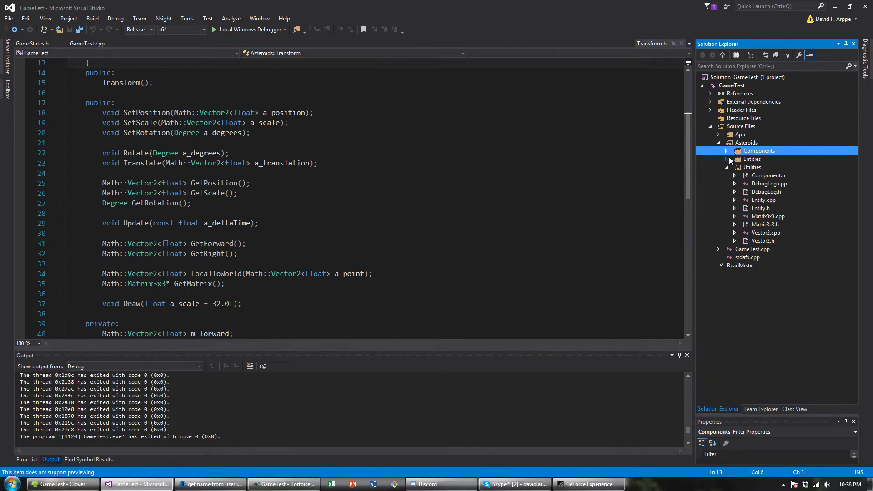
{"action": "left_click", "coordinate": [761, 179]}
{"action": "left_click", "coordinate": [771, 200]}
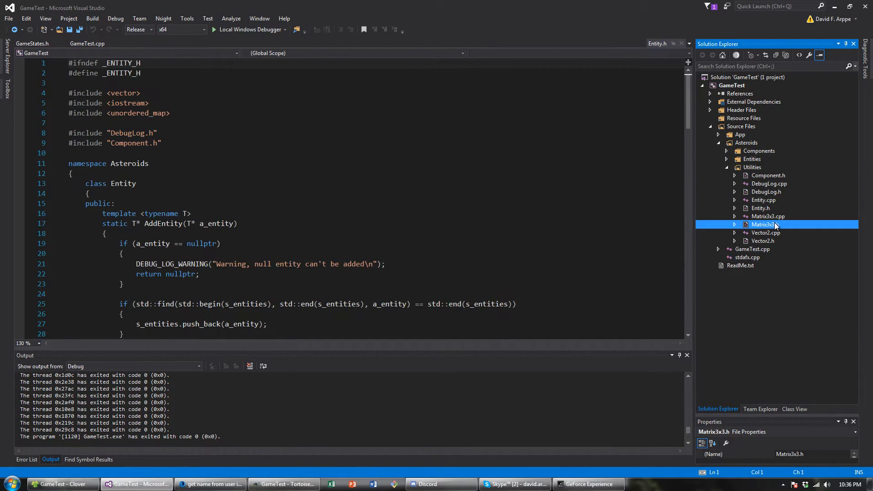
{"action": "left_click", "coordinate": [775, 217]}
{"action": "left_click", "coordinate": [430, 174]}
{"action": "scroll", "coordinate": [430, 188], "scroll_direction": "down", "scroll_amount": 3}
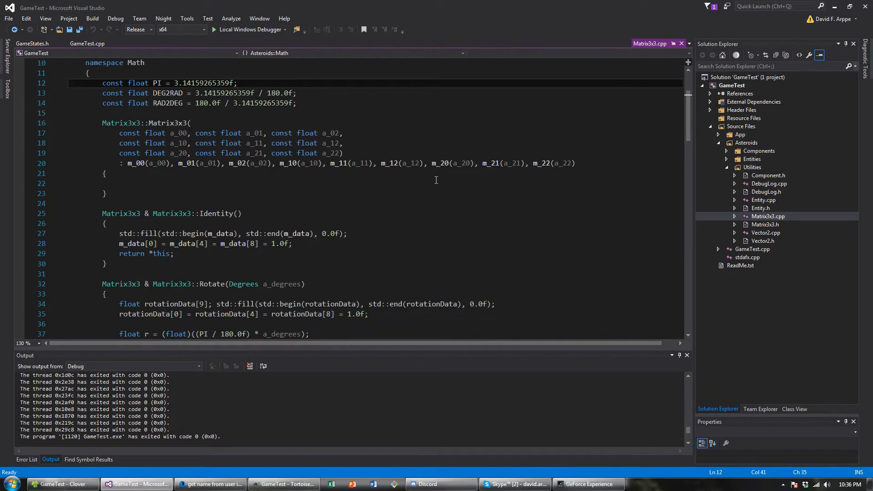
{"action": "scroll", "coordinate": [431, 188], "scroll_direction": "down", "scroll_amount": 3}
{"action": "scroll", "coordinate": [430, 188], "scroll_direction": "down", "scroll_amount": 3}
{"action": "scroll", "coordinate": [430, 187], "scroll_direction": "down", "scroll_amount": 3}
{"action": "scroll", "coordinate": [430, 186], "scroll_direction": "down", "scroll_amount": 2}
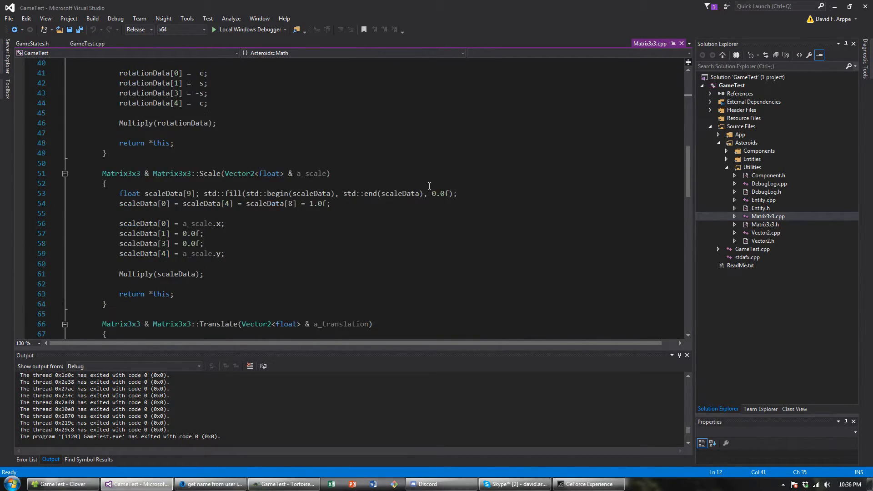
{"action": "scroll", "coordinate": [429, 186], "scroll_direction": "down", "scroll_amount": 3}
{"action": "scroll", "coordinate": [430, 184], "scroll_direction": "down", "scroll_amount": 4}
{"action": "scroll", "coordinate": [429, 185], "scroll_direction": "down", "scroll_amount": 3}
{"action": "scroll", "coordinate": [428, 186], "scroll_direction": "down", "scroll_amount": 1}
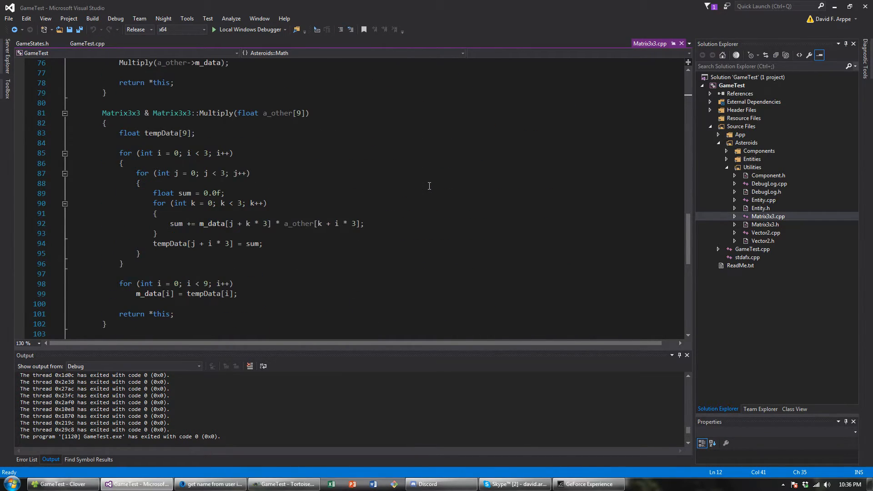
{"action": "scroll", "coordinate": [410, 188], "scroll_direction": "down", "scroll_amount": 3}
{"action": "scroll", "coordinate": [379, 192], "scroll_direction": "down", "scroll_amount": 2}
{"action": "scroll", "coordinate": [341, 198], "scroll_direction": "up", "scroll_amount": 6}
{"action": "scroll", "coordinate": [273, 204], "scroll_direction": "up", "scroll_amount": 2}
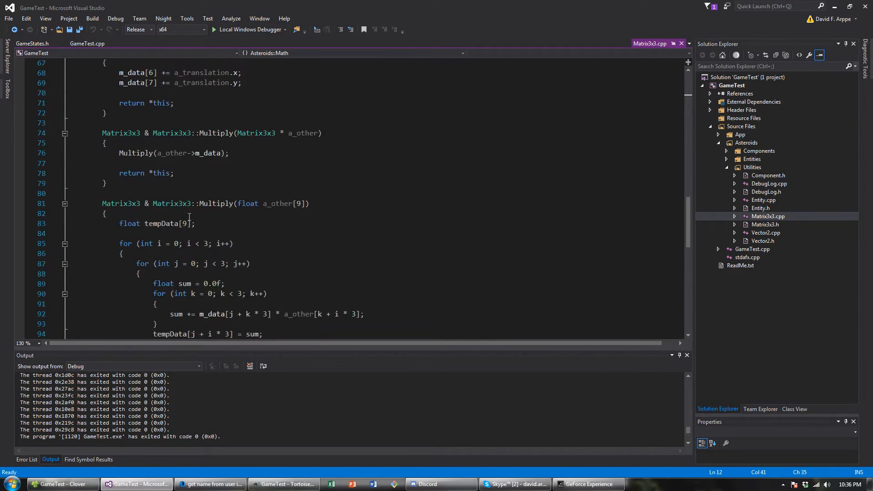
{"action": "scroll", "coordinate": [190, 217], "scroll_direction": "up", "scroll_amount": 4}
{"action": "scroll", "coordinate": [188, 217], "scroll_direction": "up", "scroll_amount": 2}
{"action": "scroll", "coordinate": [190, 218], "scroll_direction": "up", "scroll_amount": 6}
{"action": "scroll", "coordinate": [190, 217], "scroll_direction": "up", "scroll_amount": 1}
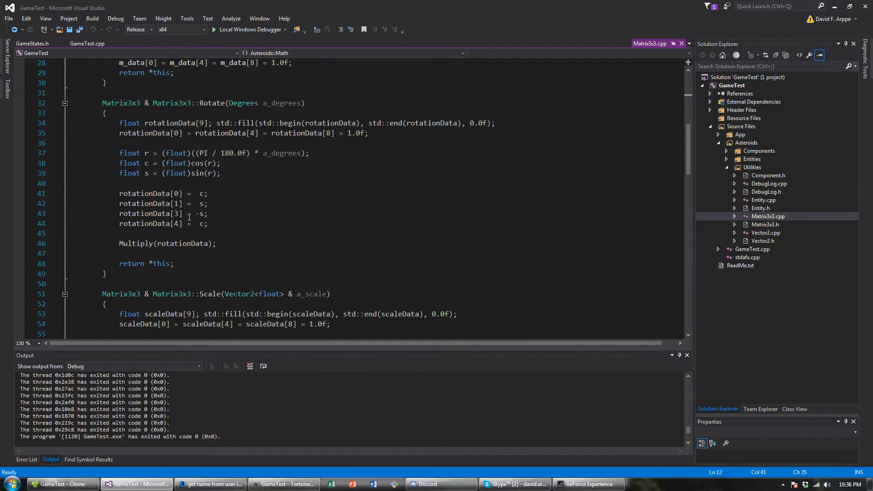
{"action": "scroll", "coordinate": [189, 218], "scroll_direction": "up", "scroll_amount": 4}
{"action": "scroll", "coordinate": [190, 217], "scroll_direction": "up", "scroll_amount": 3}
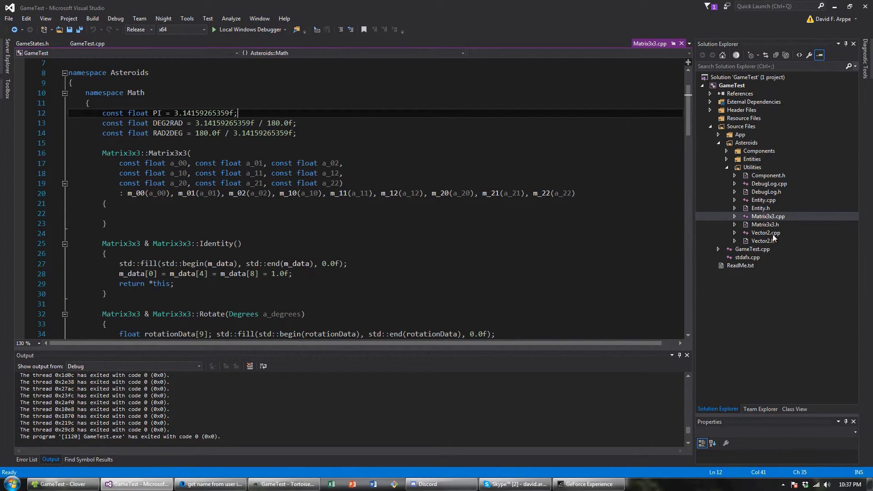
{"action": "scroll", "coordinate": [358, 197], "scroll_direction": "down", "scroll_amount": 2}
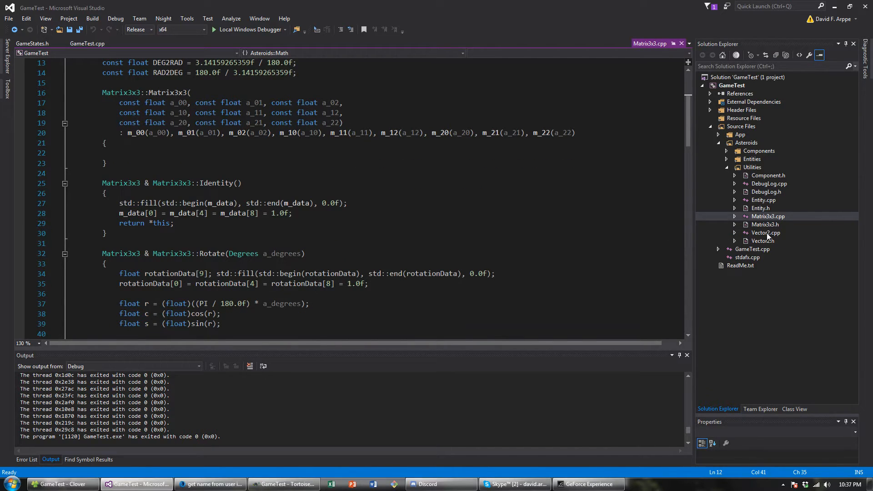
{"action": "scroll", "coordinate": [469, 192], "scroll_direction": "down", "scroll_amount": 2}
{"action": "scroll", "coordinate": [468, 192], "scroll_direction": "down", "scroll_amount": 1}
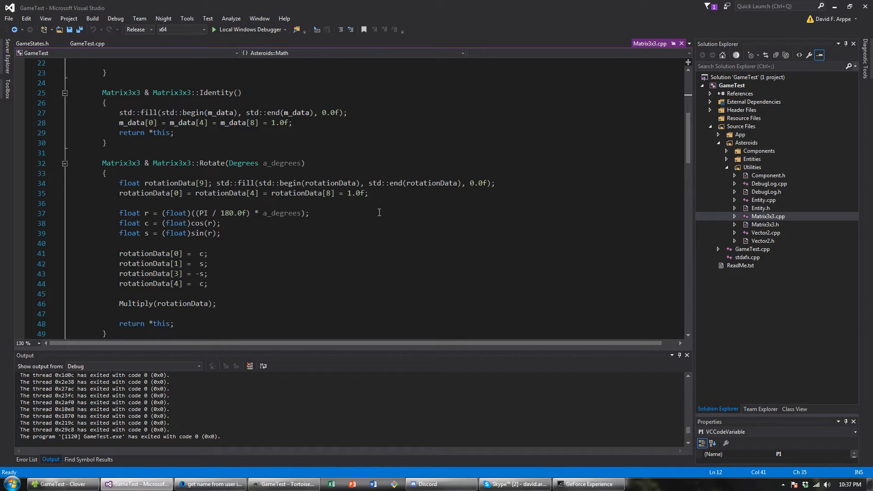
Step: Open Vector2.cpp and highlight the DEBUG_LOG_WARNING zero-length warning inside Normalize
{"action": "double_click", "coordinate": [771, 234]}
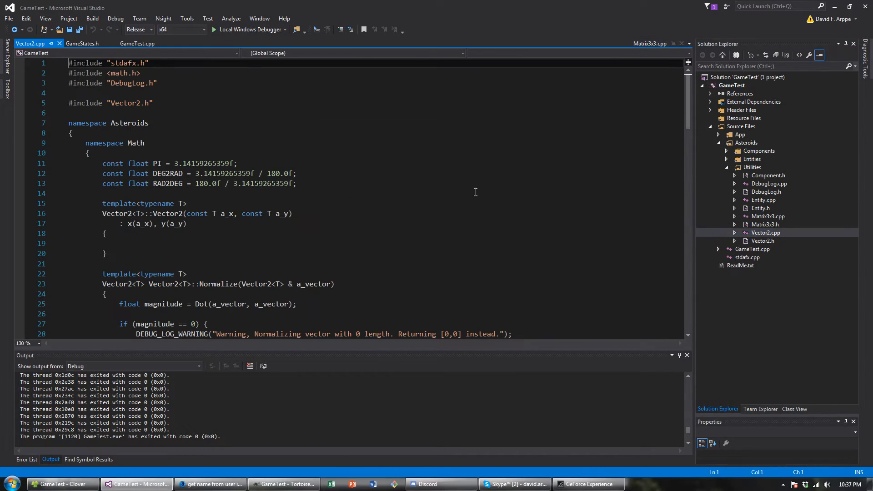
{"action": "left_click", "coordinate": [448, 183]}
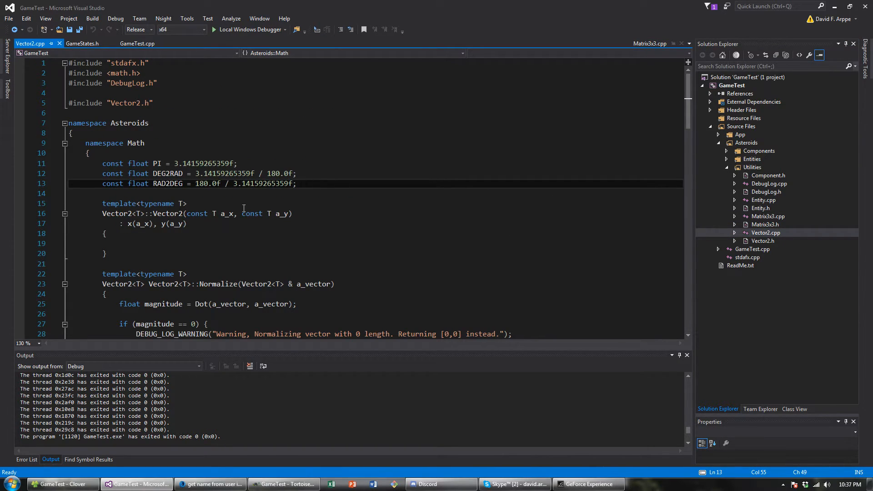
{"action": "scroll", "coordinate": [273, 178], "scroll_direction": "down", "scroll_amount": 1}
{"action": "scroll", "coordinate": [293, 160], "scroll_direction": "down", "scroll_amount": 3}
{"action": "scroll", "coordinate": [309, 145], "scroll_direction": "down", "scroll_amount": 1}
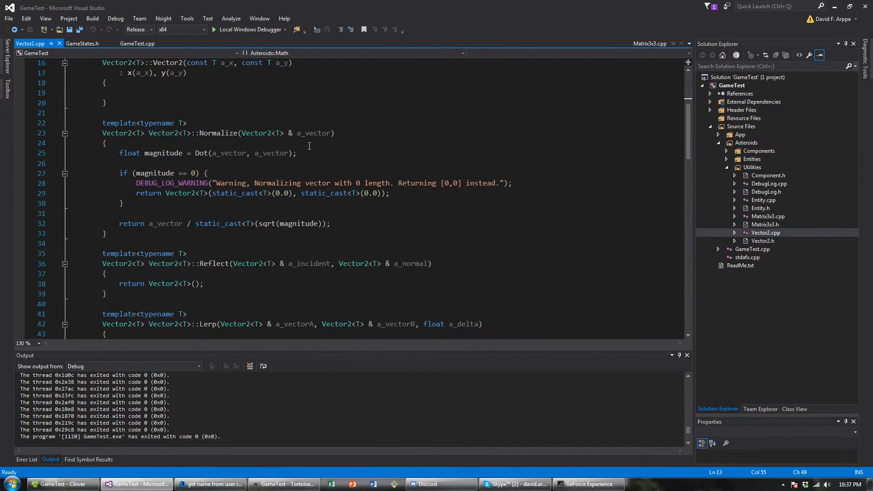
{"action": "double_click", "coordinate": [171, 183]}
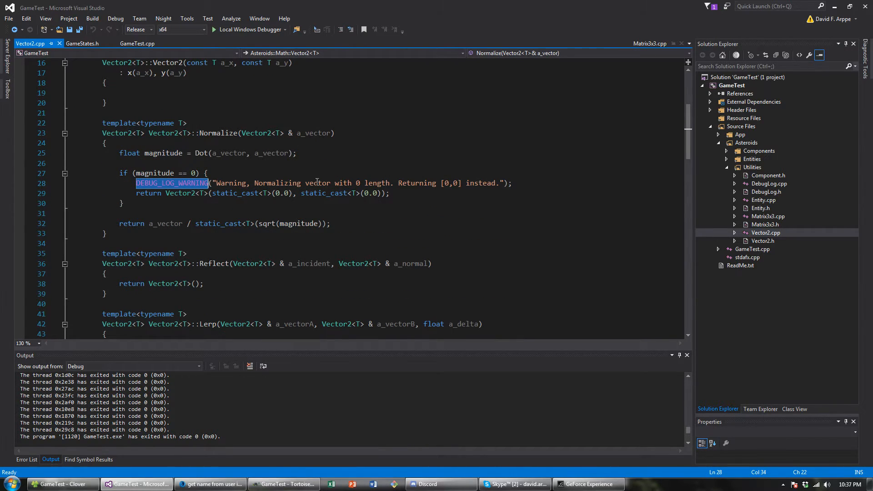
{"action": "scroll", "coordinate": [230, 184], "scroll_direction": "down", "scroll_amount": 1}
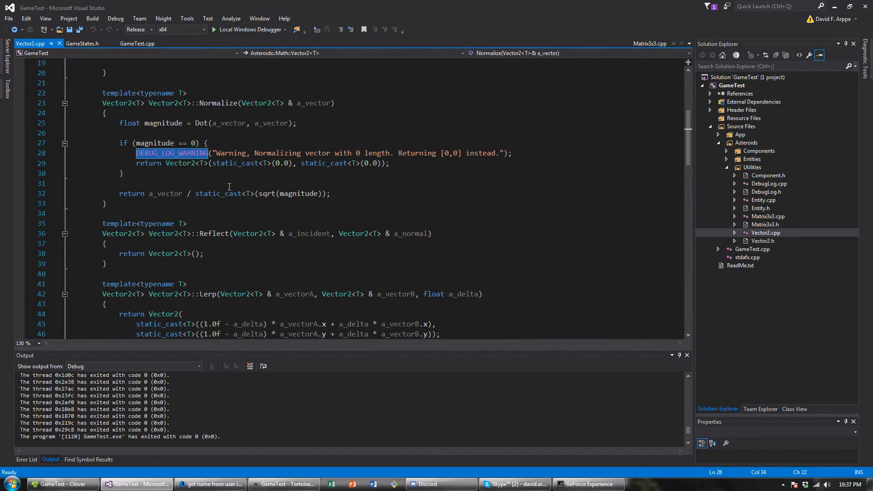
Step: Re-highlight the warning call and then the Normalize function name itself
{"action": "left_click", "coordinate": [216, 176]}
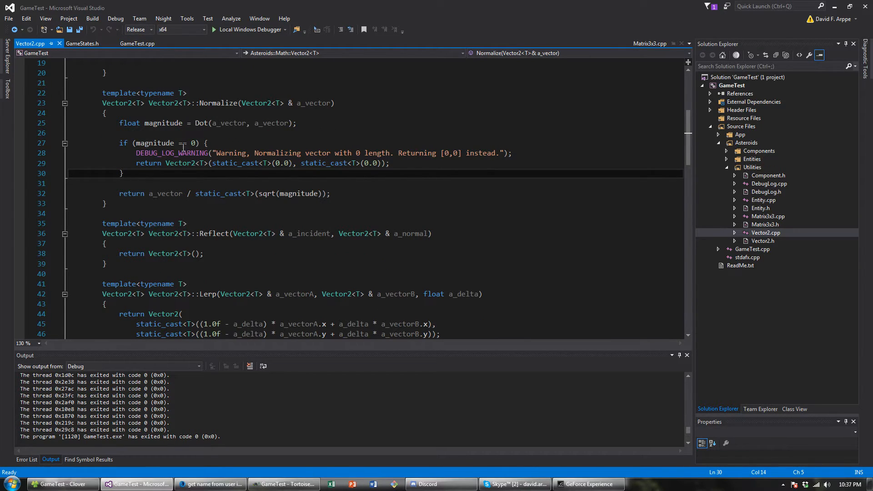
{"action": "double_click", "coordinate": [171, 152]}
{"action": "scroll", "coordinate": [217, 124], "scroll_direction": "up", "scroll_amount": 1}
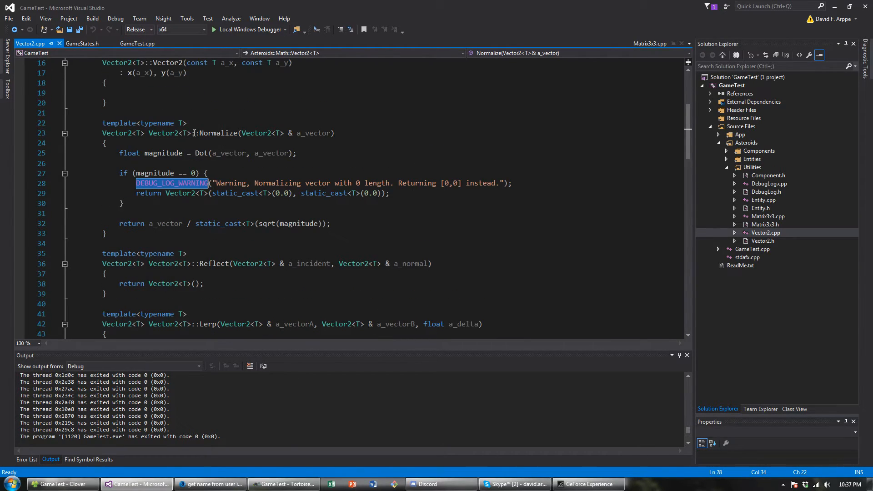
{"action": "double_click", "coordinate": [219, 132]}
{"action": "scroll", "coordinate": [206, 134], "scroll_direction": "up", "scroll_amount": 2}
{"action": "scroll", "coordinate": [178, 135], "scroll_direction": "up", "scroll_amount": 2}
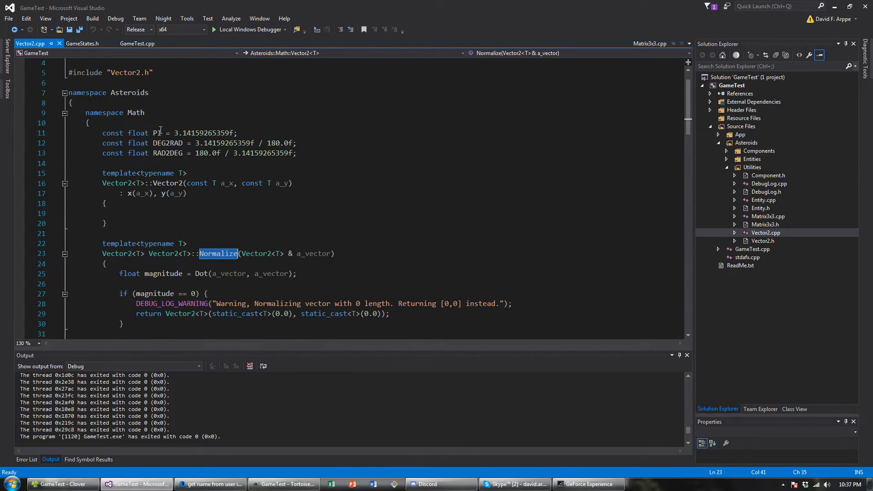
{"action": "scroll", "coordinate": [170, 135], "scroll_direction": "down", "scroll_amount": 1}
{"action": "scroll", "coordinate": [171, 135], "scroll_direction": "down", "scroll_amount": 1}
{"action": "scroll", "coordinate": [172, 134], "scroll_direction": "down", "scroll_amount": 2}
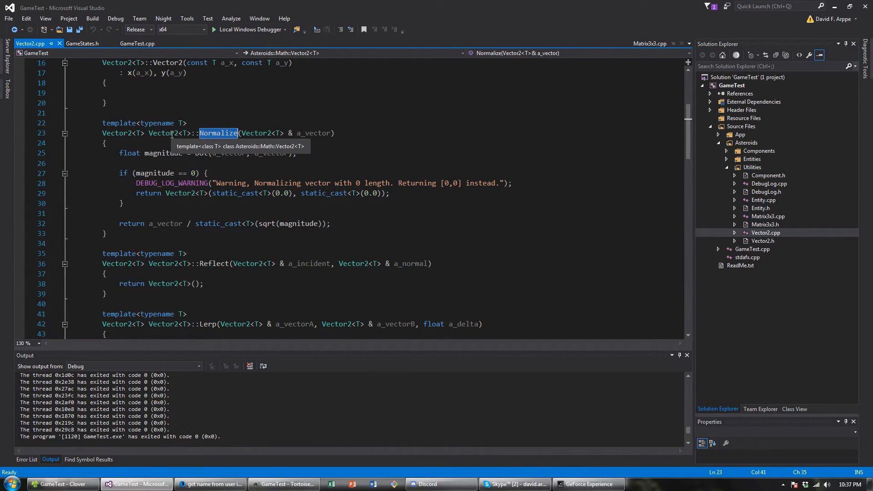
{"action": "scroll", "coordinate": [172, 135], "scroll_direction": "up", "scroll_amount": 3}
{"action": "scroll", "coordinate": [345, 188], "scroll_direction": "up", "scroll_amount": 2}
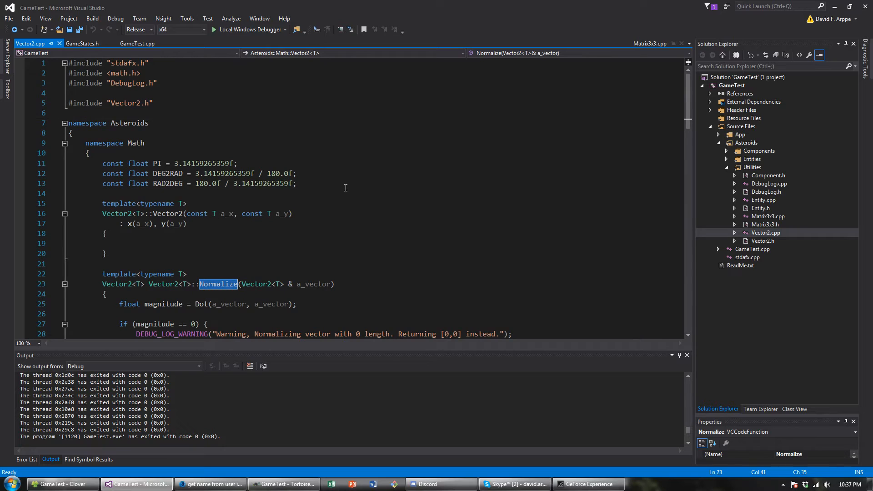
{"action": "scroll", "coordinate": [345, 187], "scroll_direction": "down", "scroll_amount": 7}
{"action": "scroll", "coordinate": [340, 179], "scroll_direction": "down", "scroll_amount": 5}
{"action": "scroll", "coordinate": [334, 170], "scroll_direction": "down", "scroll_amount": 3}
{"action": "scroll", "coordinate": [329, 161], "scroll_direction": "down", "scroll_amount": 3}
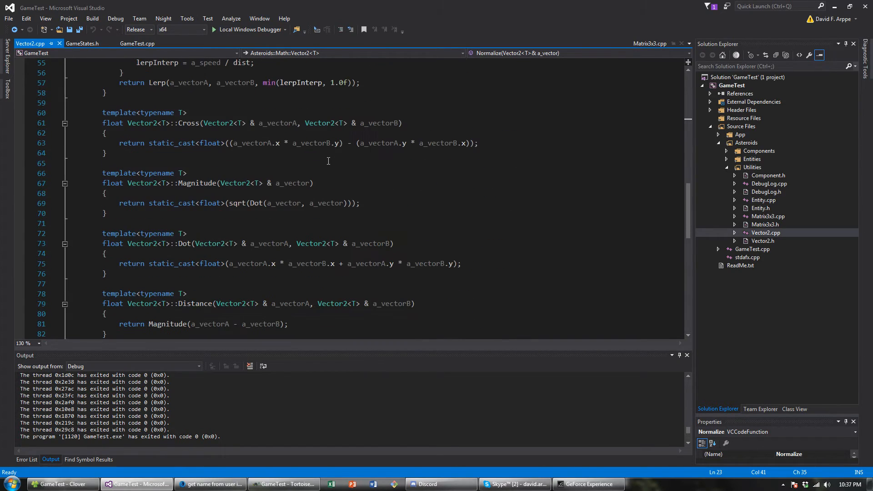
Step: Highlight the whole Magnitude function, then the three explicit template instantiation lines
{"action": "left_click_drag", "start_coordinate": [108, 214], "coordinate": [84, 178]}
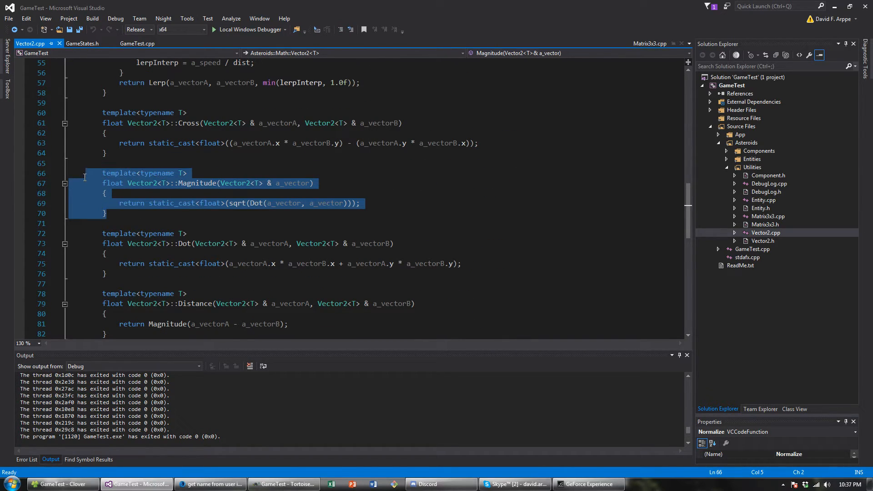
{"action": "scroll", "coordinate": [156, 159], "scroll_direction": "down", "scroll_amount": 3}
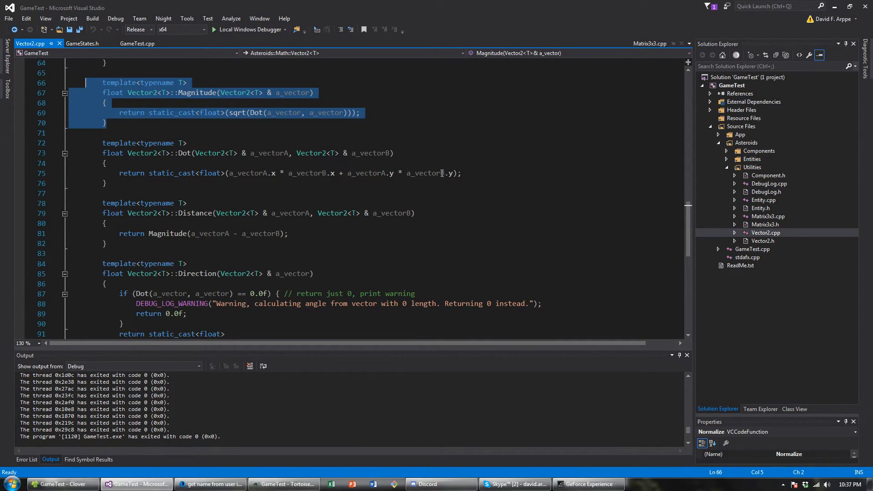
{"action": "scroll", "coordinate": [319, 160], "scroll_direction": "down", "scroll_amount": 4}
{"action": "left_click_drag", "start_coordinate": [248, 270], "coordinate": [69, 253]}
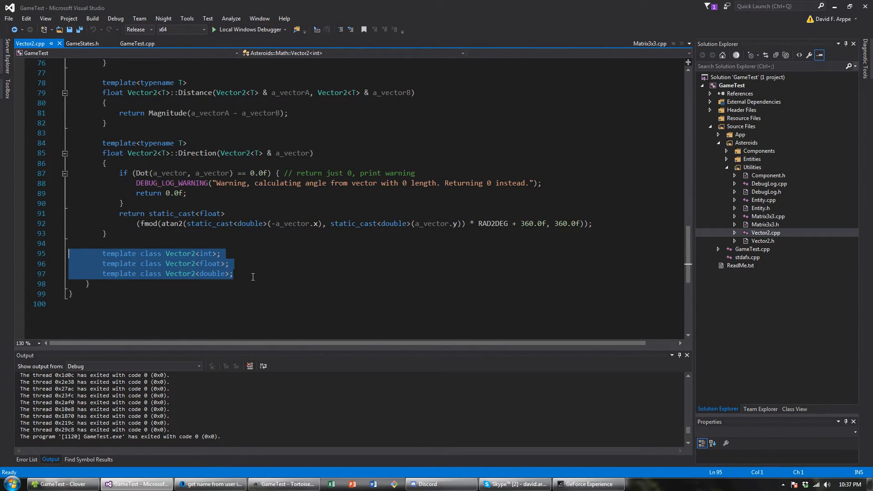
{"action": "left_click", "coordinate": [208, 253]}
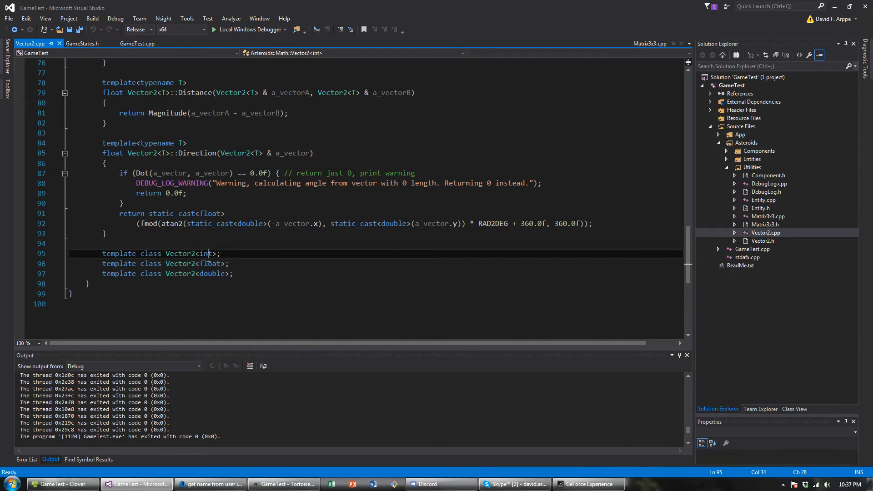
Step: Highlight the double type in the last instantiation and collapse the Utilities folder
{"action": "left_click", "coordinate": [208, 263]}
{"action": "double_click", "coordinate": [211, 274]}
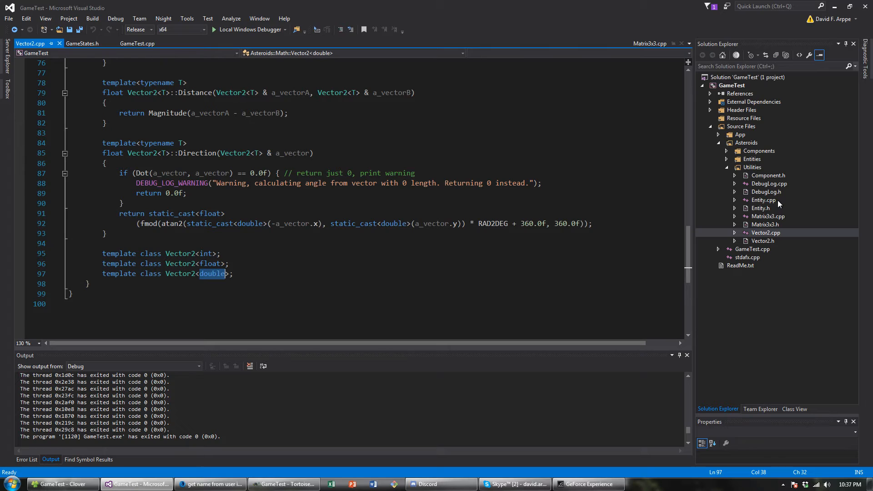
{"action": "left_click", "coordinate": [728, 168]}
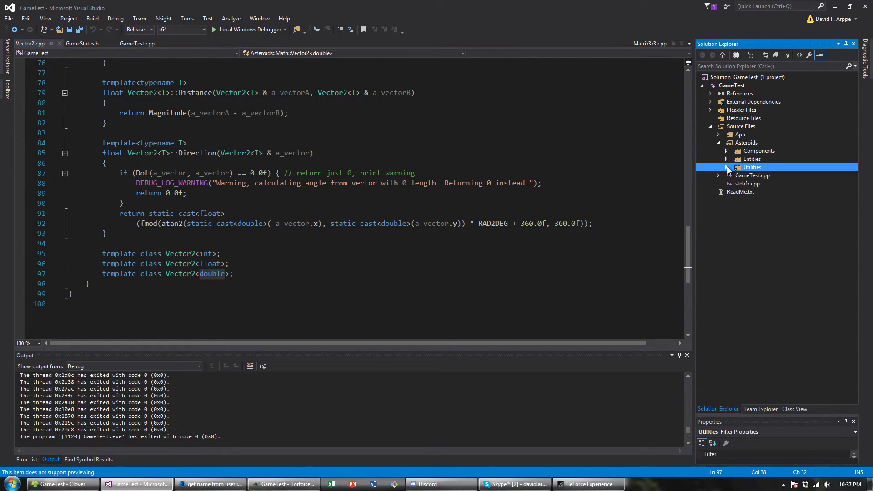
Step: Build and run the game, join as a player and start level 1
{"action": "left_click", "coordinate": [257, 31]}
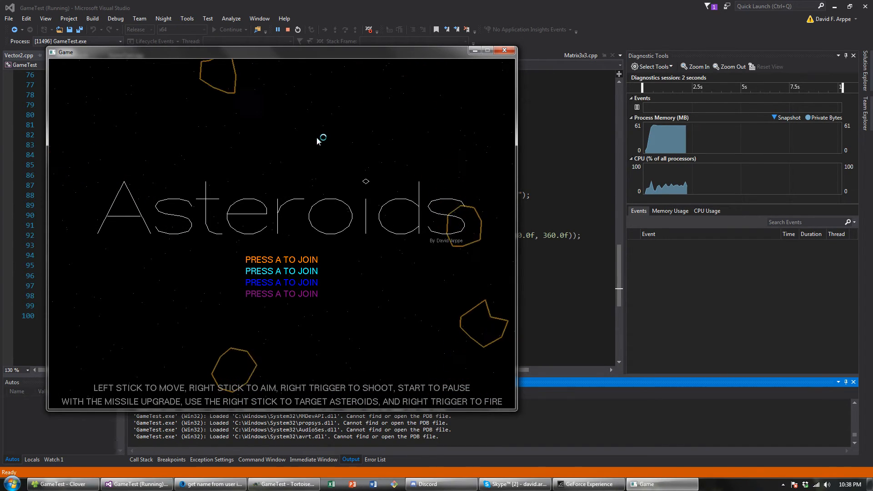
{"action": "key", "text": "a"}
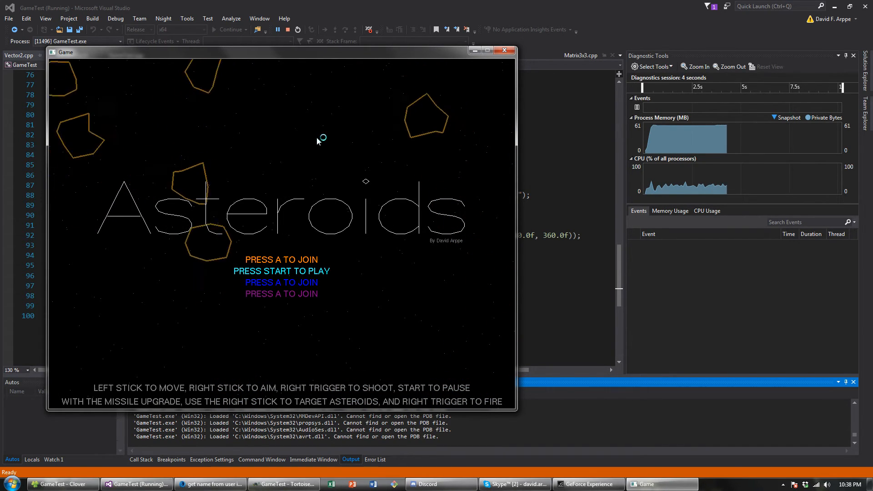
{"action": "key", "text": "Return"}
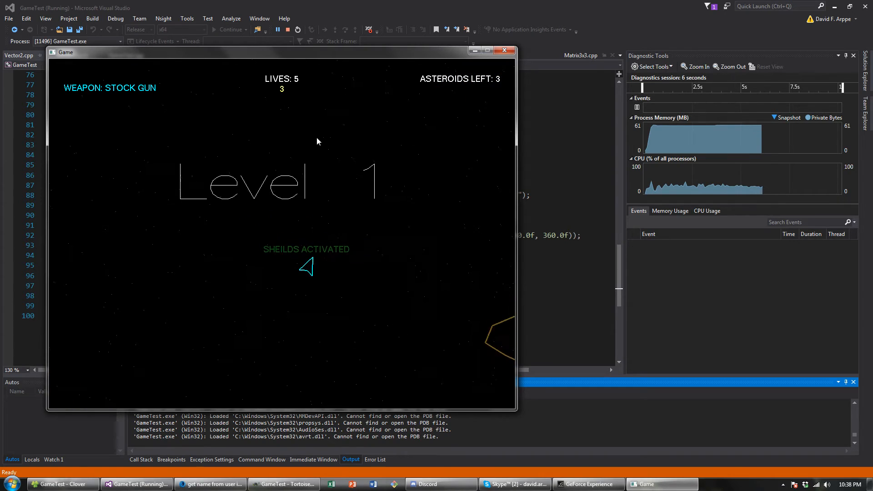
Step: Steer the ship into the asteroid field, turning left and firing at asteroids
{"action": "key", "text": "Left"}
{"action": "key", "text": "Up"}
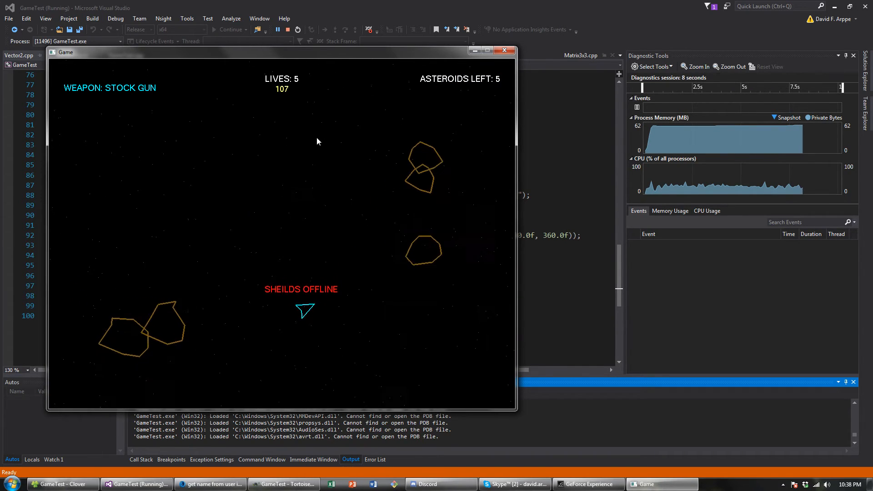
{"action": "key", "text": "Left"}
{"action": "key", "text": "space"}
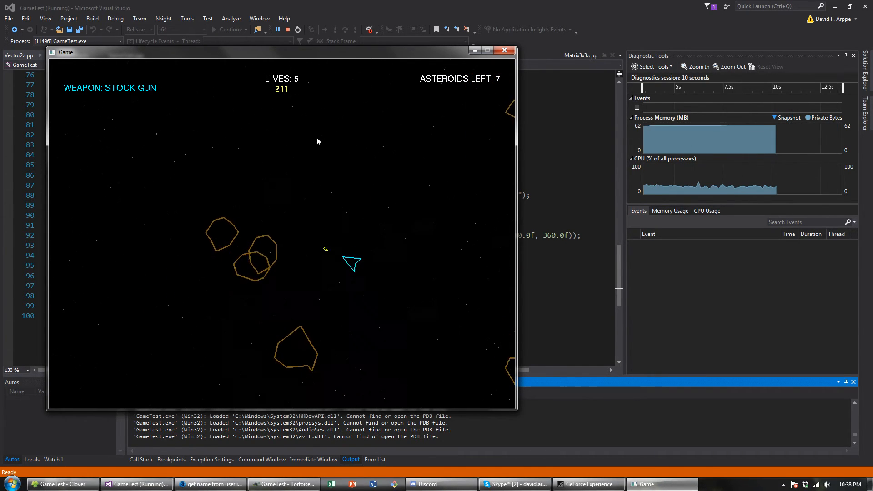
{"action": "key", "text": "Left"}
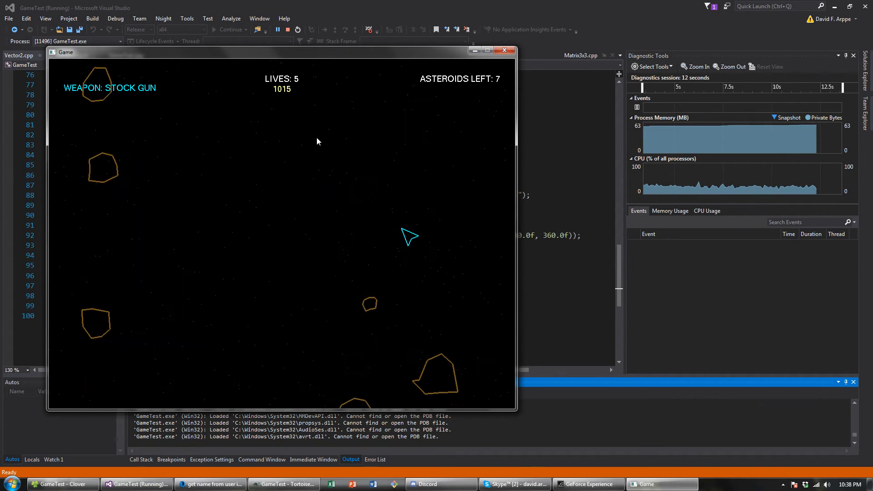
{"action": "key", "text": "Left"}
{"action": "key", "text": "Up"}
{"action": "key", "text": "space"}
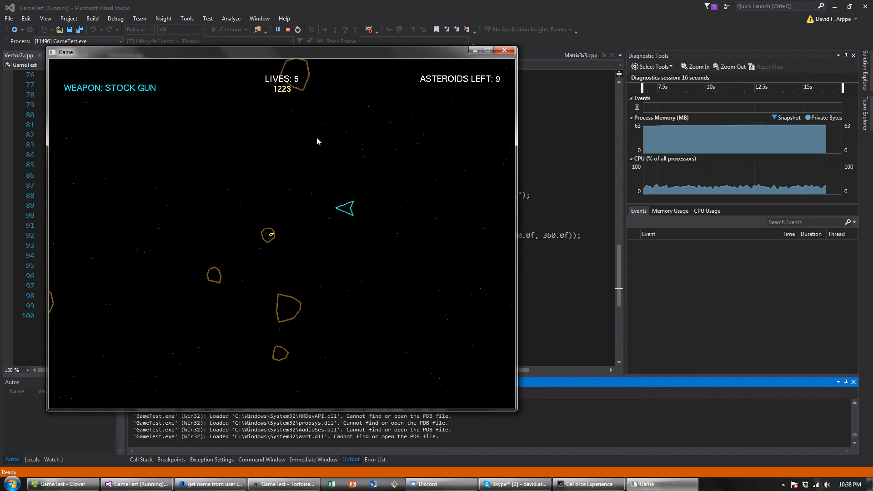
Step: Keep turning and shooting to split asteroids until the missiles upgrade is collected
{"action": "key", "text": "Left"}
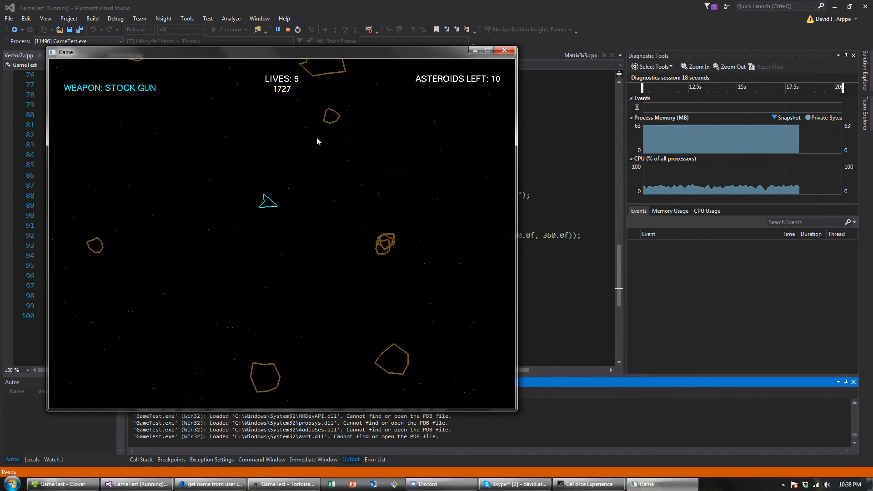
{"action": "key", "text": "Up"}
{"action": "key", "text": "space"}
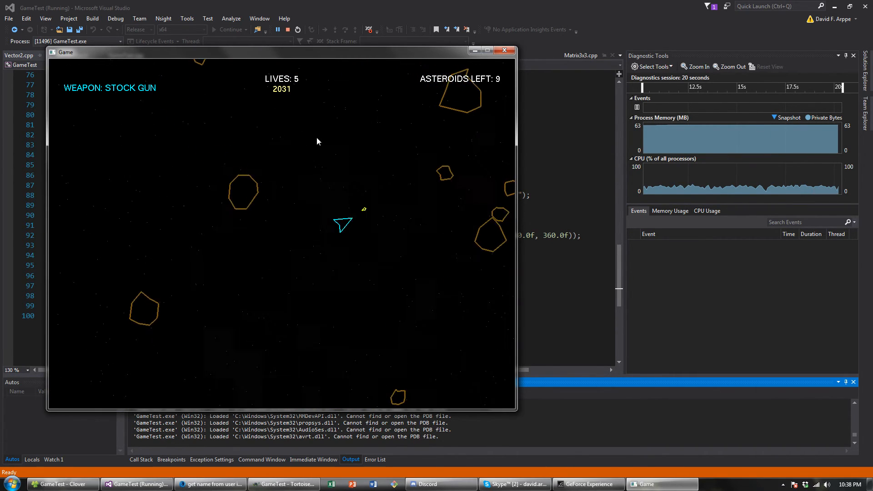
{"action": "key", "text": "Left"}
{"action": "key", "text": "Up"}
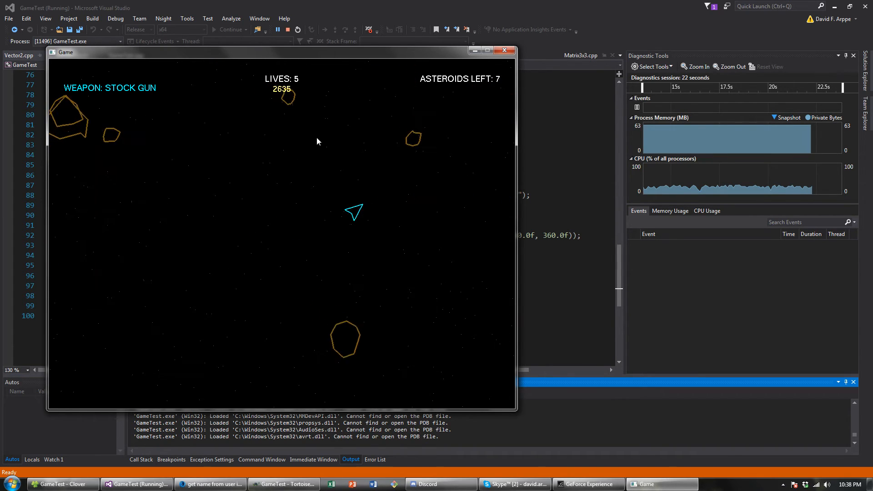
{"action": "key", "text": "space"}
{"action": "key", "text": "Left"}
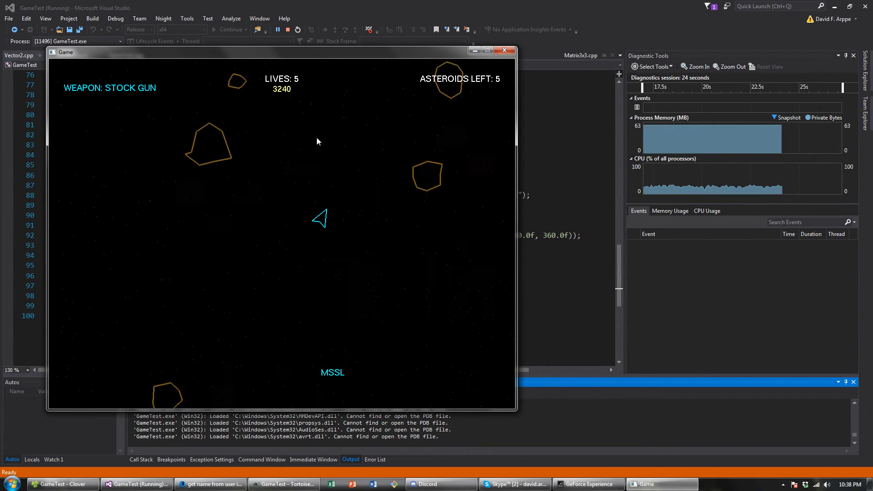
{"action": "key", "text": "space"}
{"action": "key", "text": "Left"}
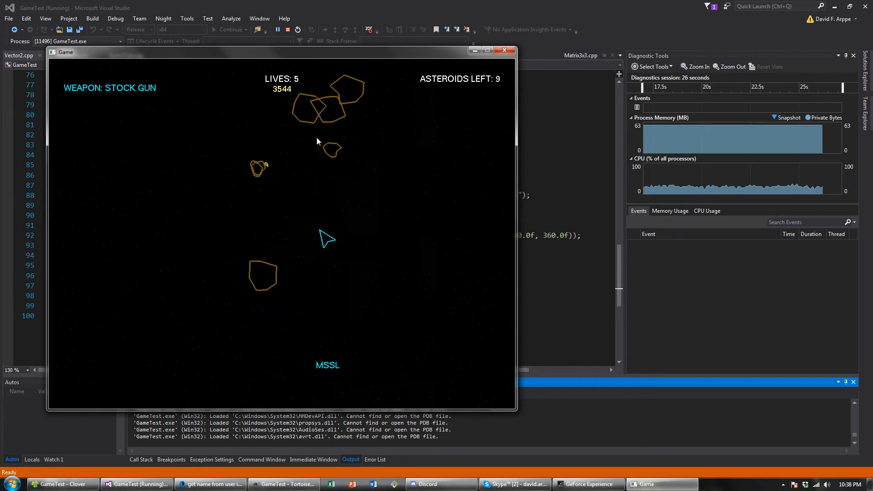
Step: Switch to the collected missiles, fly upward and launch missiles to break up asteroids
{"action": "key", "text": "2"}
{"action": "key", "text": "space"}
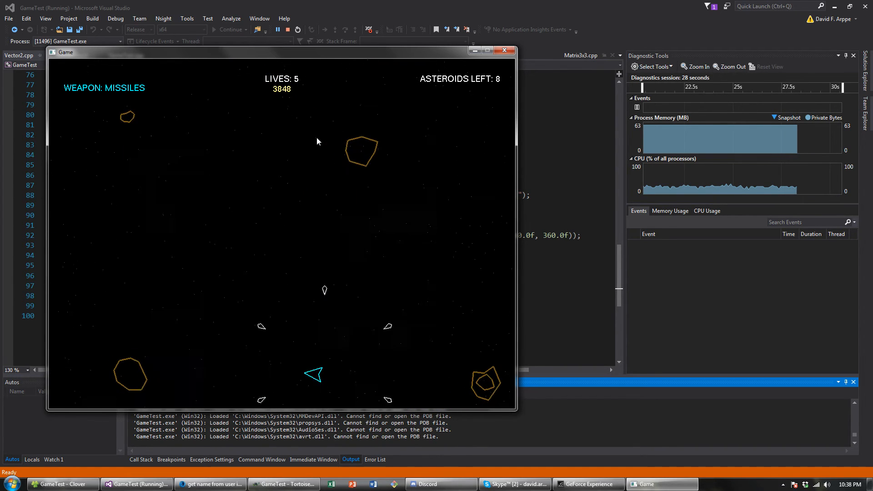
{"action": "key", "text": "Right"}
{"action": "key", "text": "Up"}
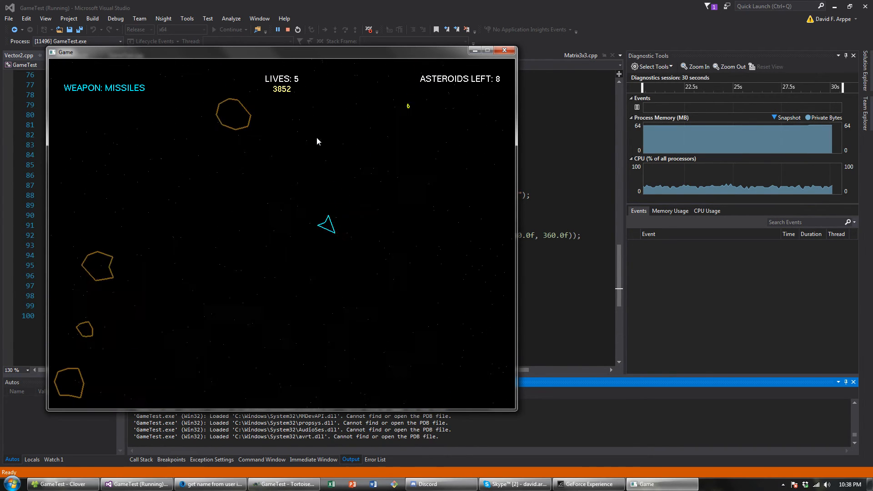
{"action": "key", "text": "space"}
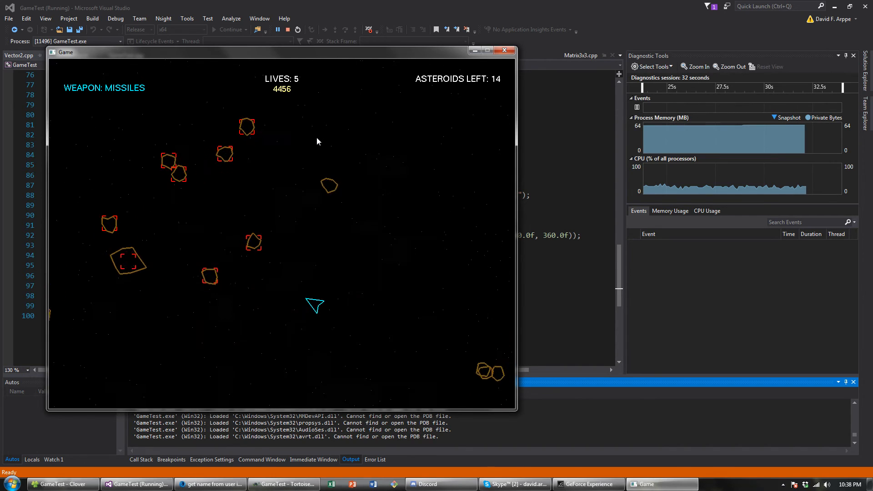
{"action": "key", "text": "space"}
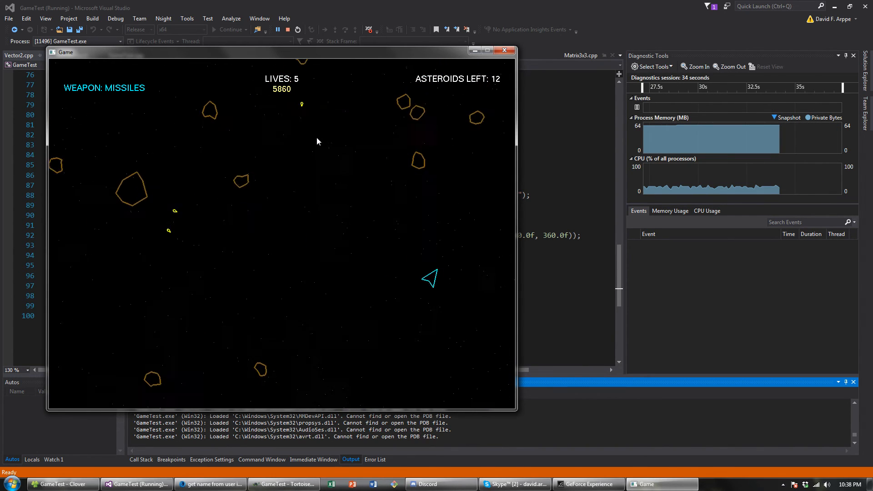
{"action": "key", "text": "space"}
{"action": "key", "text": "Right"}
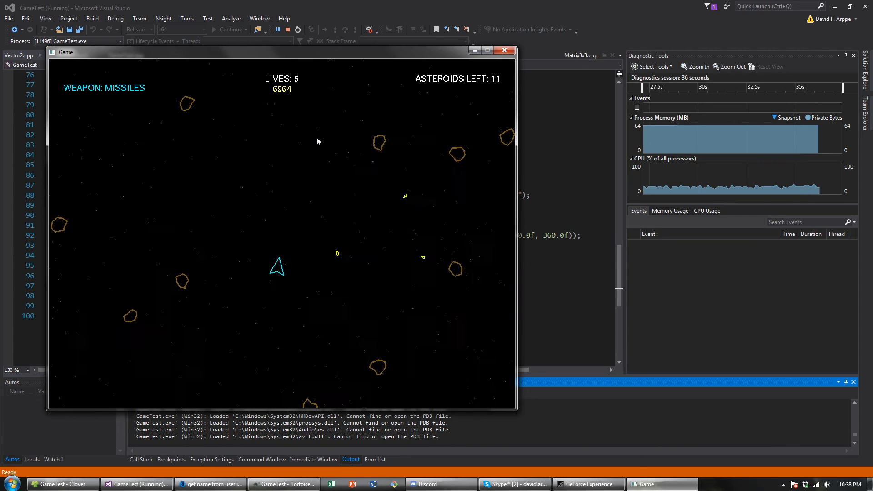
Step: Turn left and right firing missiles until two asteroids remain and the shotgun is picked up
{"action": "key", "text": "Left"}
{"action": "key", "text": "space"}
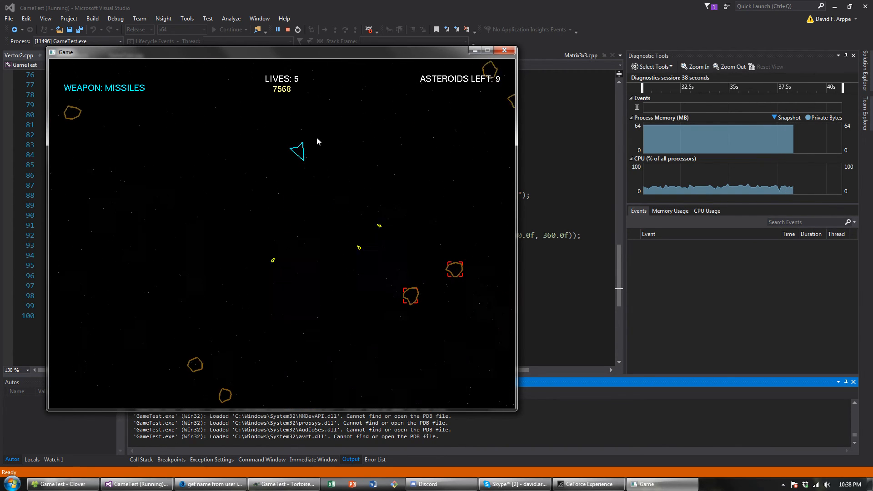
{"action": "key", "text": "Left"}
{"action": "key", "text": "space"}
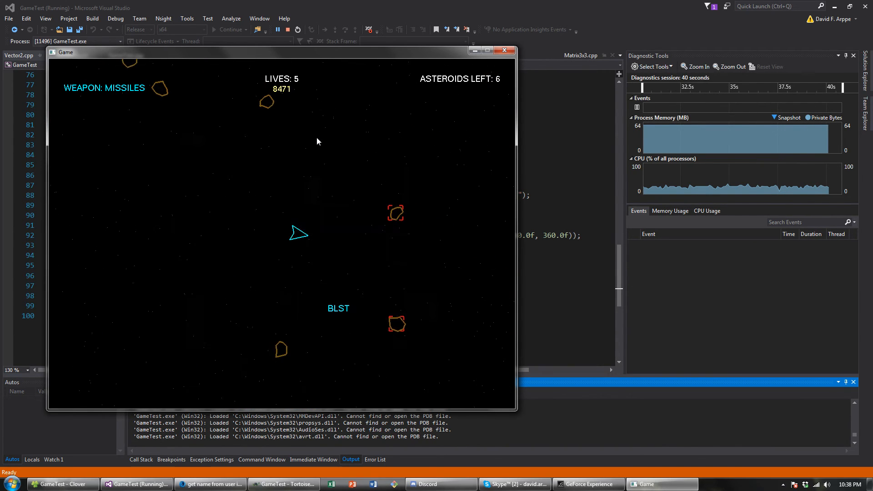
{"action": "key", "text": "space"}
{"action": "key", "text": "Left"}
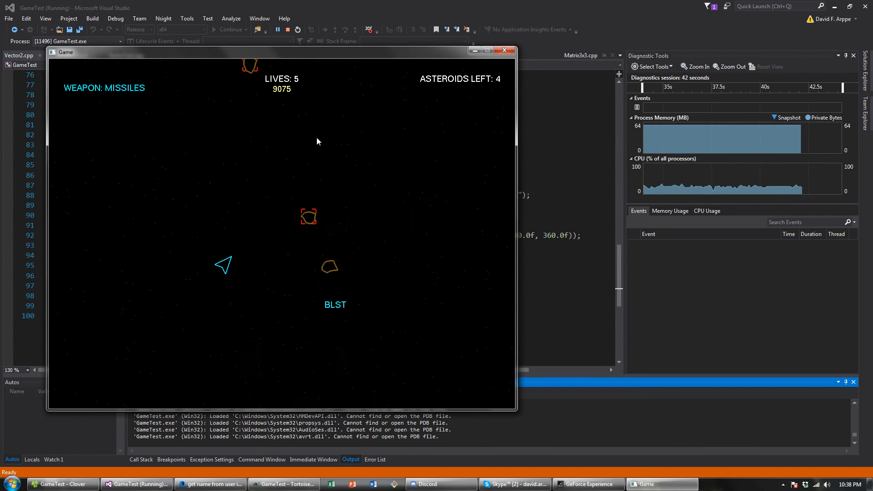
{"action": "key", "text": "Left"}
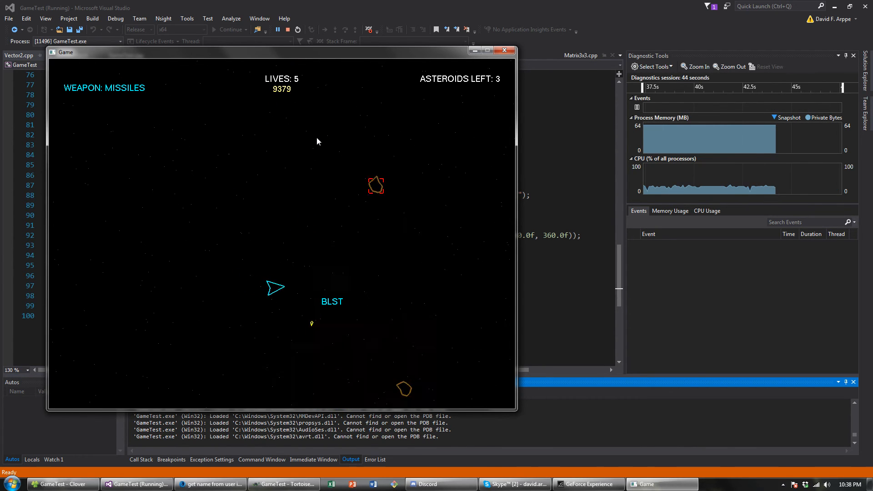
Step: Switch to the shotgun and fire bursts at the remaining asteroids
{"action": "key", "text": "Tab"}
{"action": "key", "text": "space"}
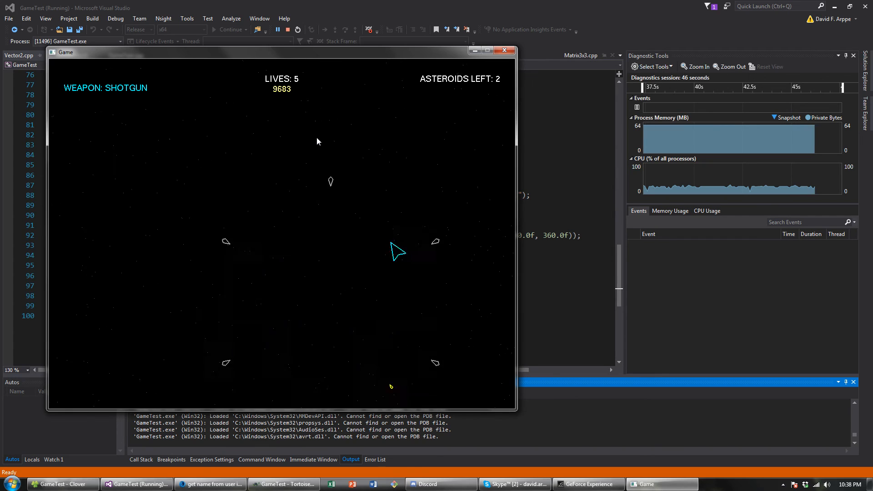
{"action": "key", "text": "Right"}
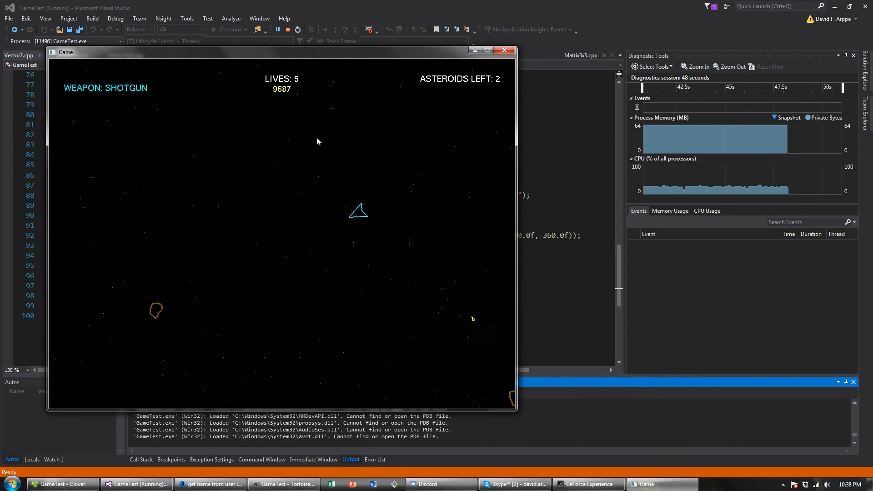
{"action": "key", "text": "Left"}
{"action": "key", "text": "space"}
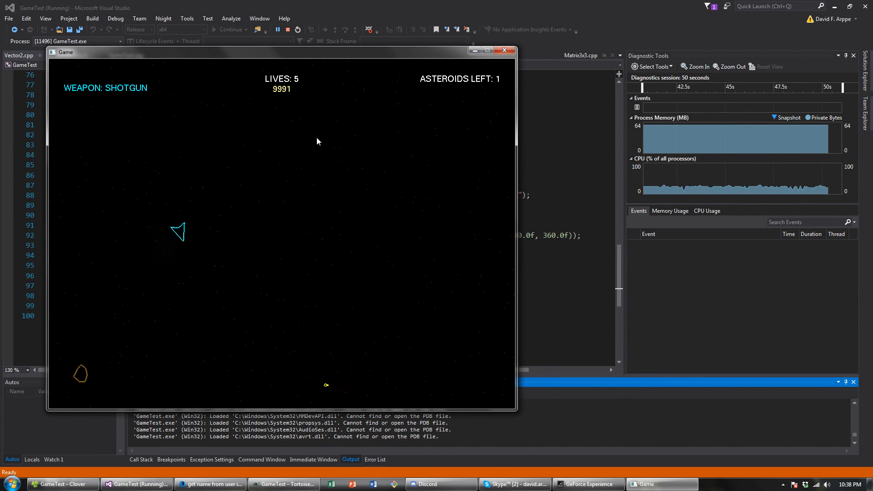
Step: Destroy level 1's last asteroid, pause and resume, and let level 2 begin
{"action": "key", "text": "Right"}
{"action": "key", "text": "space"}
{"action": "key", "text": "Left"}
{"action": "key", "text": "Up"}
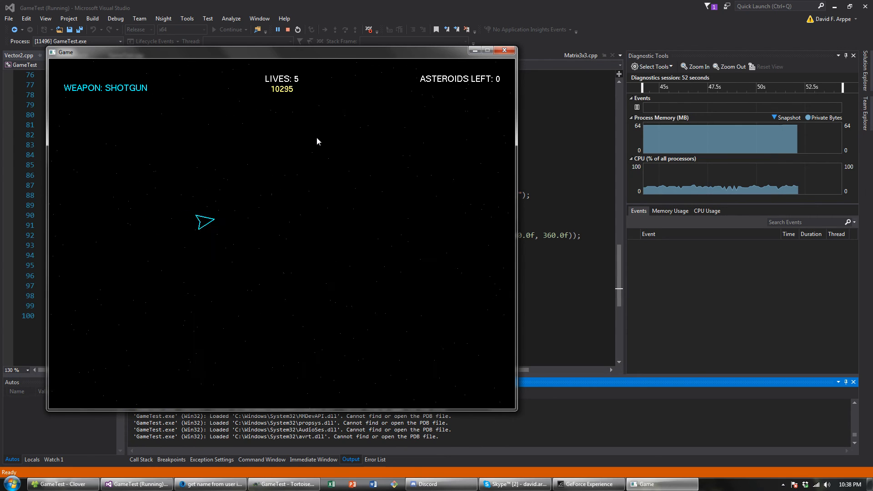
{"action": "key", "text": "p"}
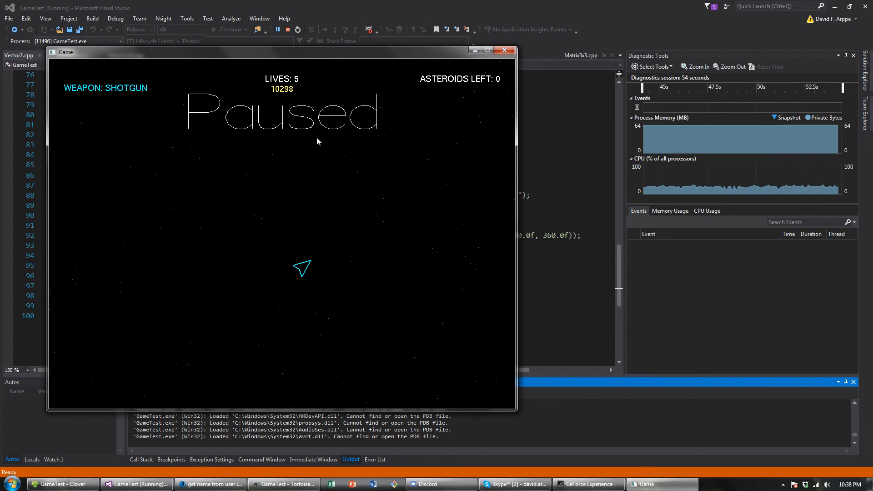
{"action": "key", "text": "p"}
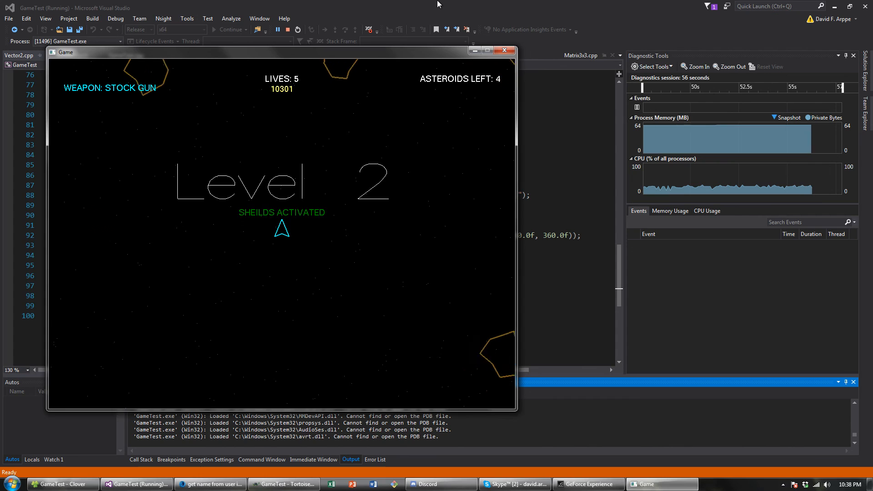